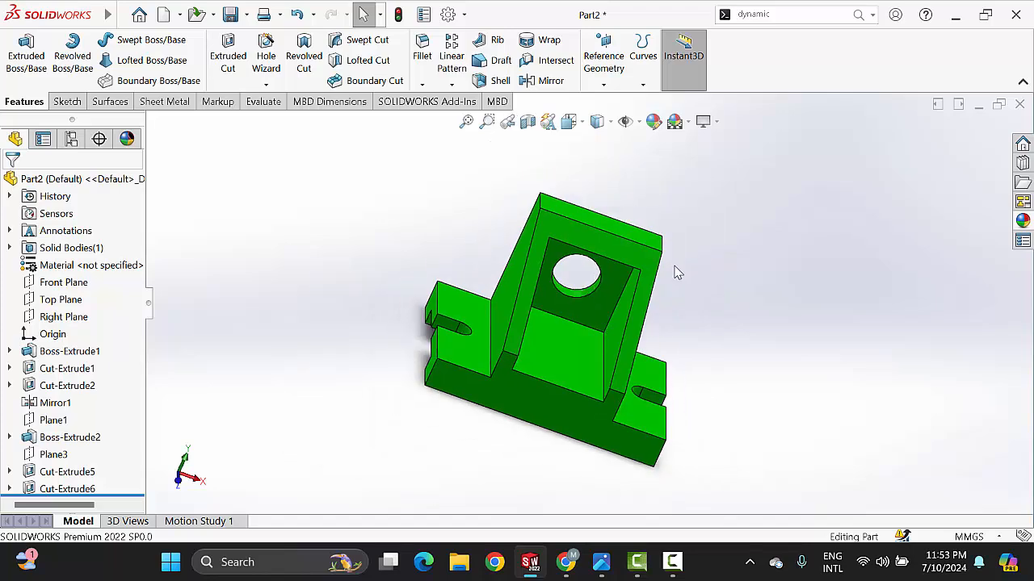
Create a new part document.
middle_drag(673, 270, 639, 299)
scroll(638, 297, down, 2)
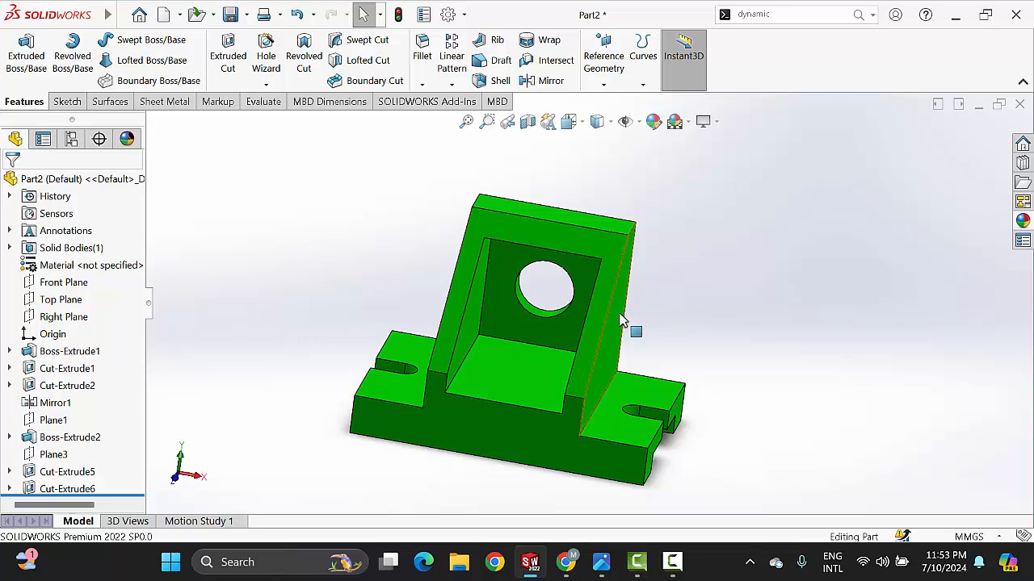
key(ctrl+n)
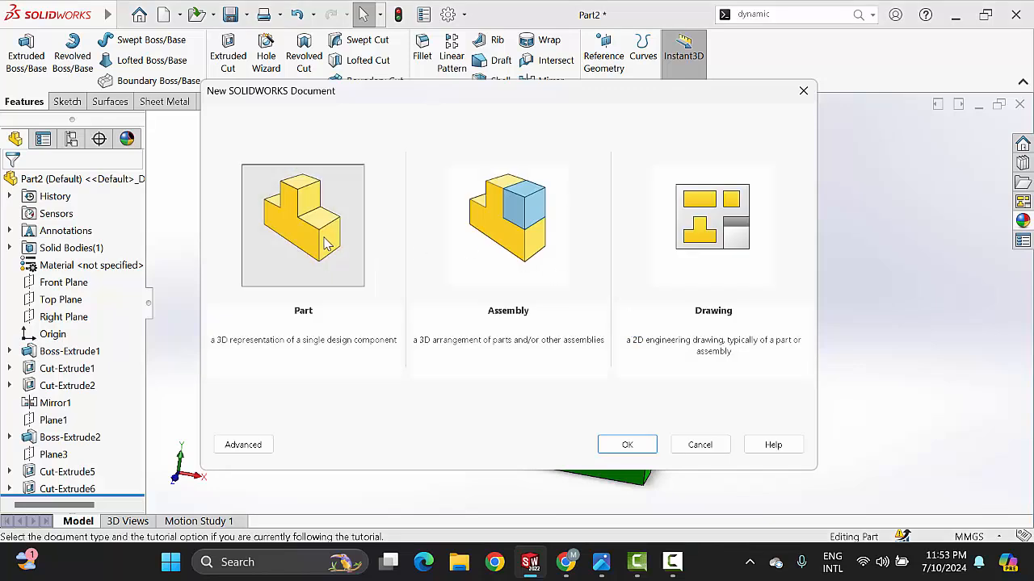
click(630, 444)
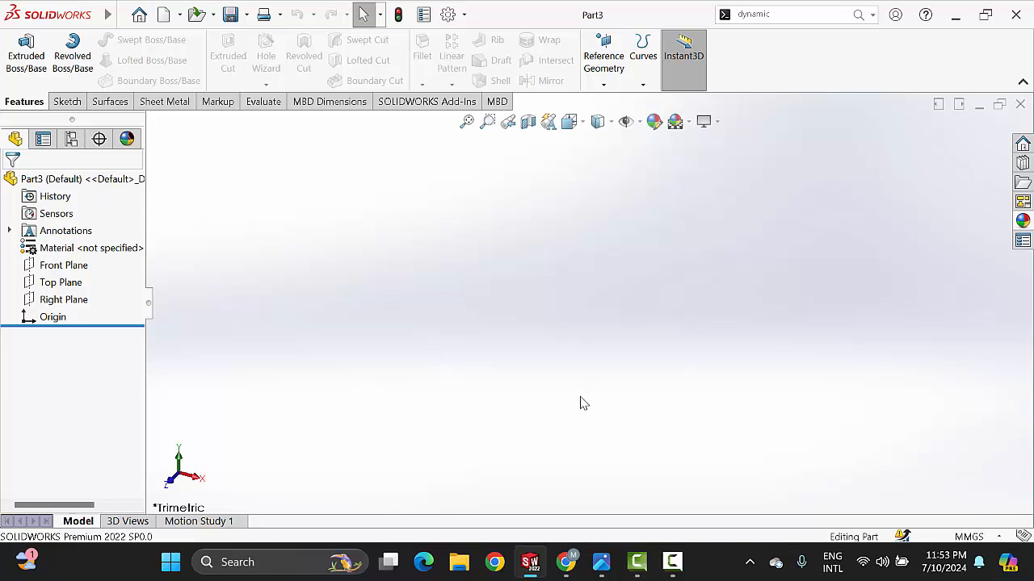
Check the reference drawing, then sketch a center rectangle about 125 mm wide on the Top Plane, centred on the origin.
click(601, 562)
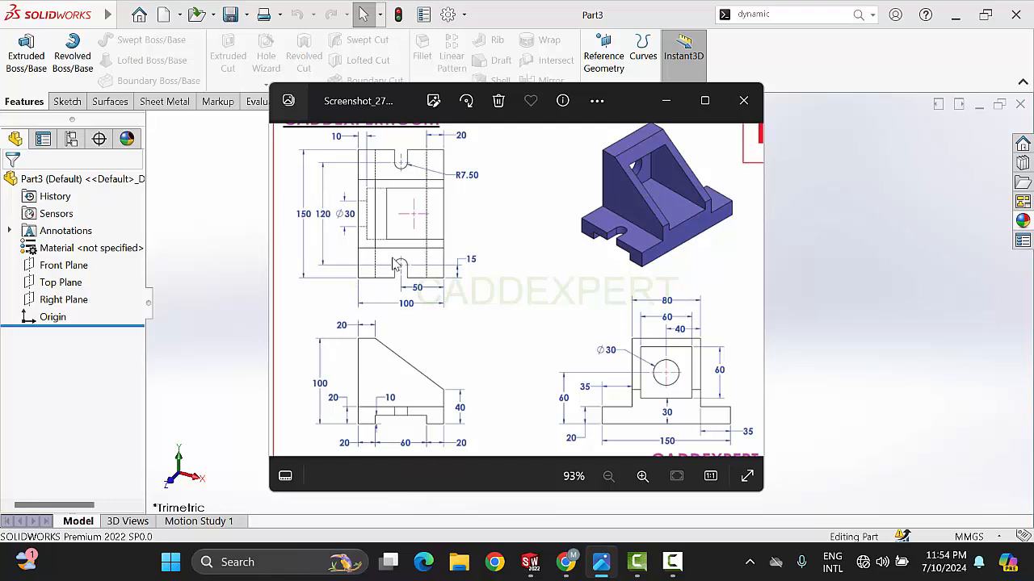
click(665, 102)
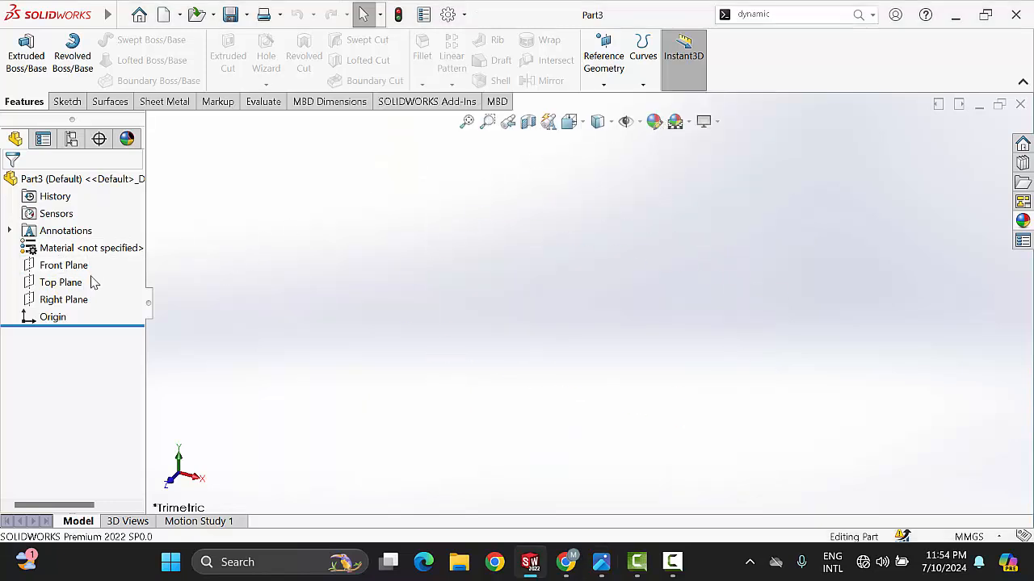
click(72, 282)
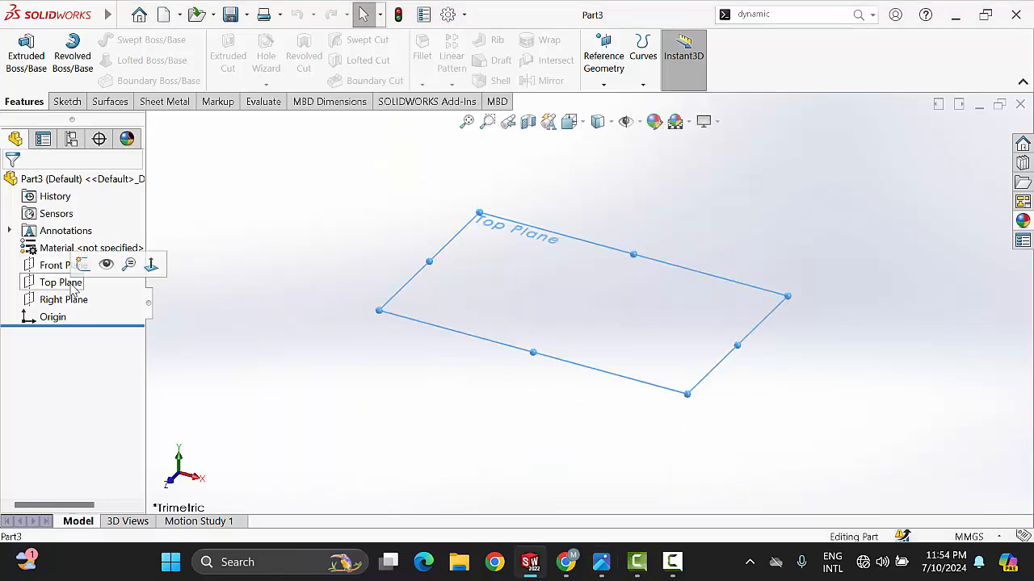
click(81, 264)
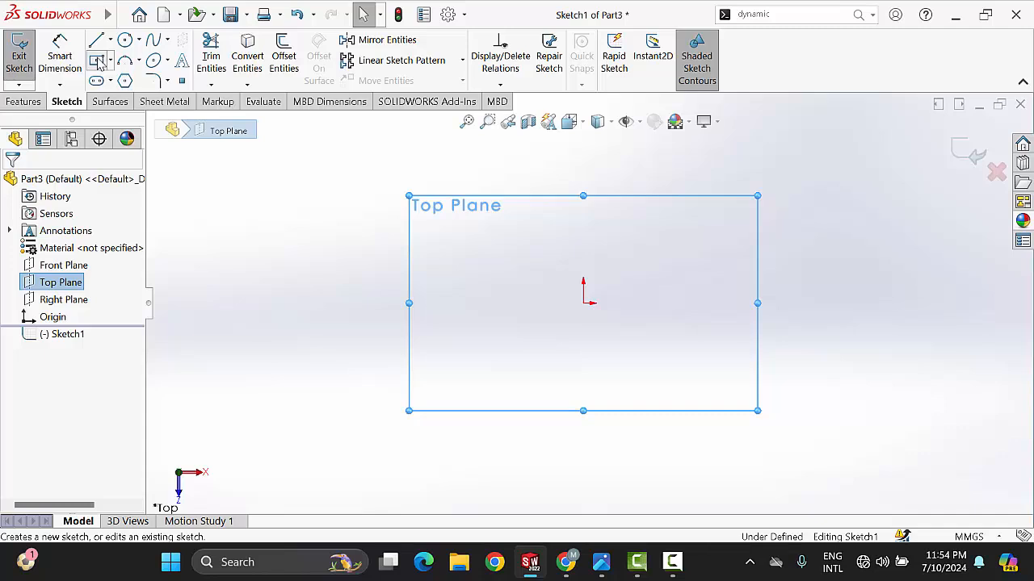
click(97, 62)
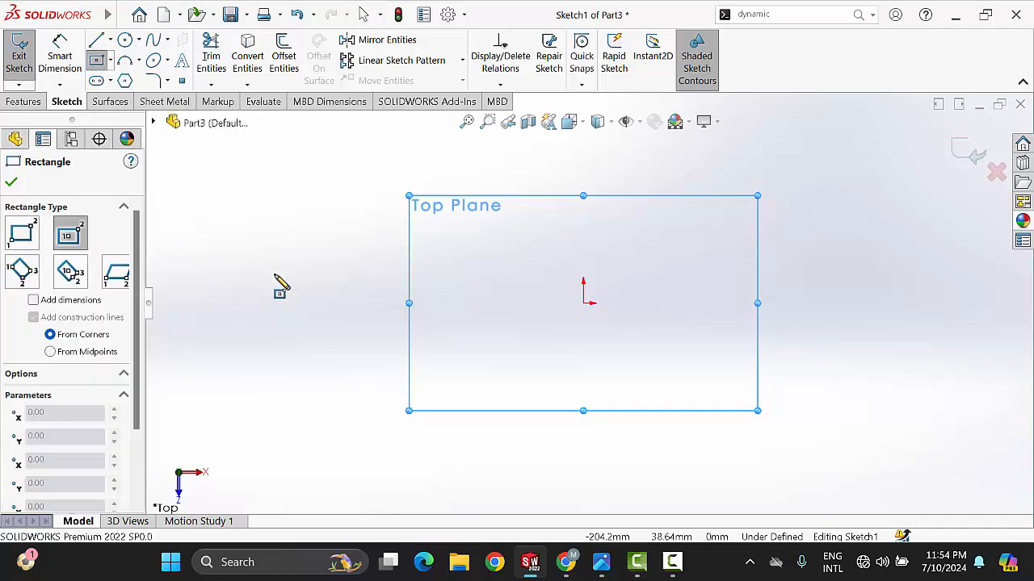
click(583, 303)
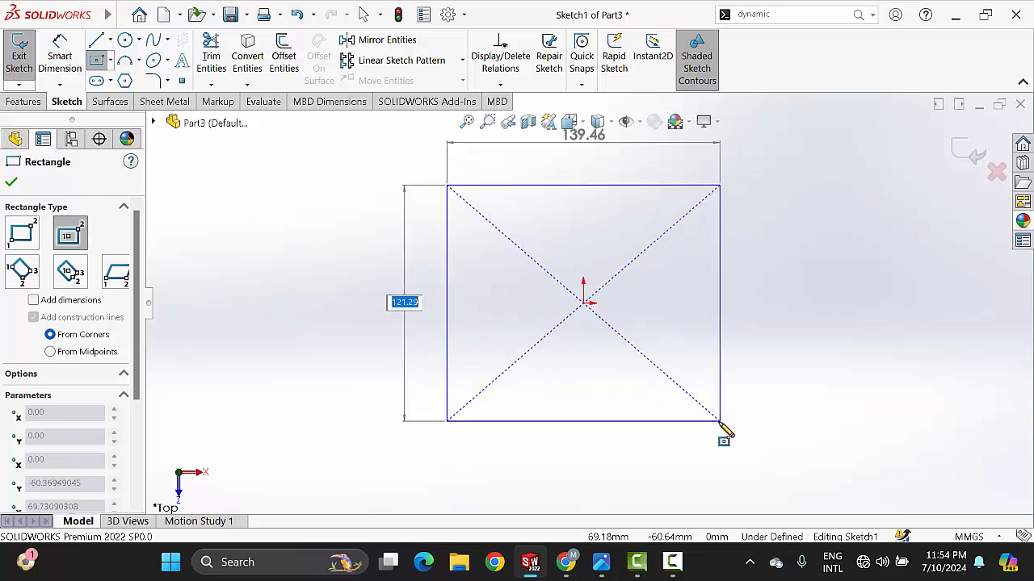
click(705, 463)
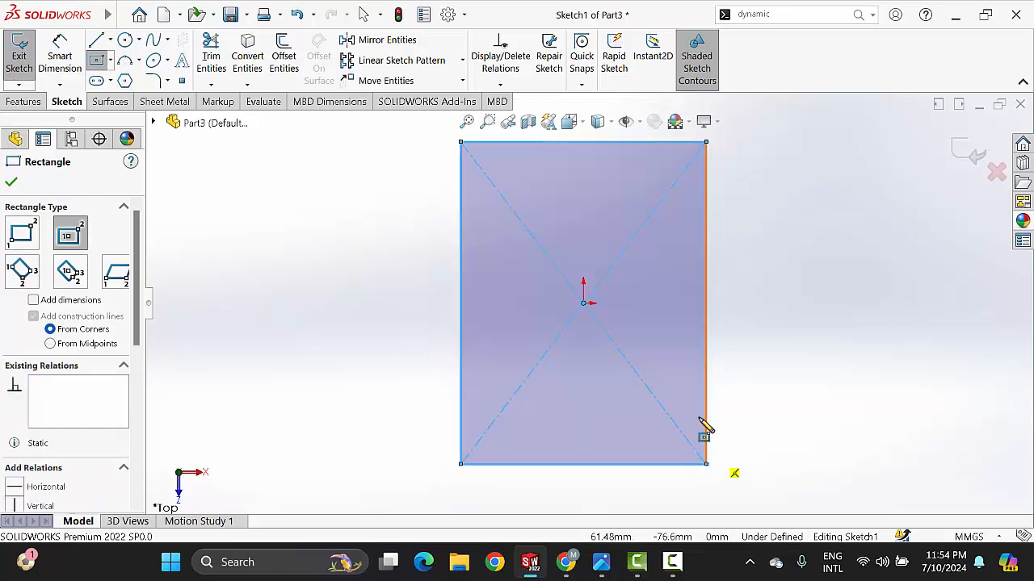
Dimension the rectangle to 100 mm wide and 150 mm high.
click(70, 62)
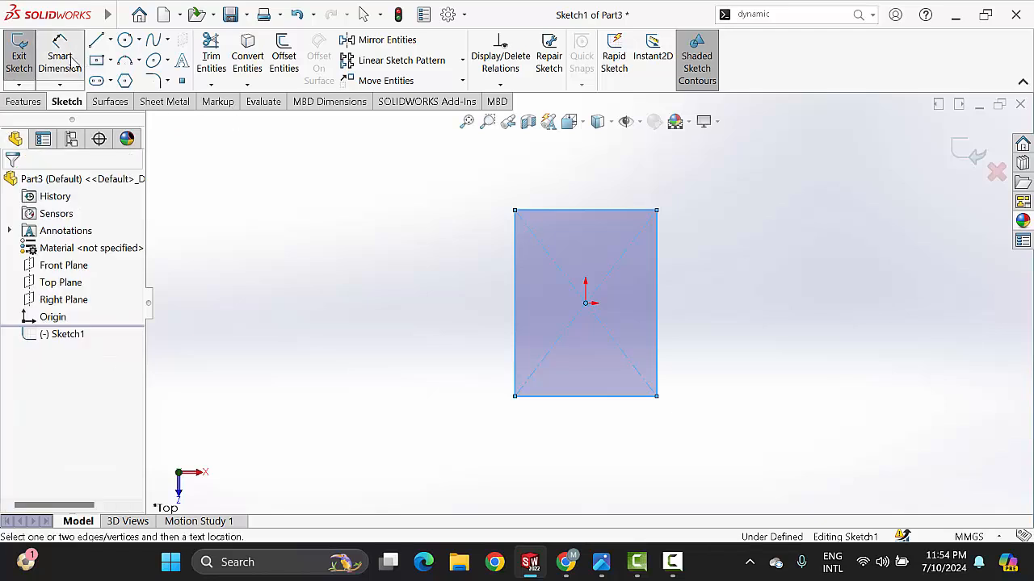
click(612, 396)
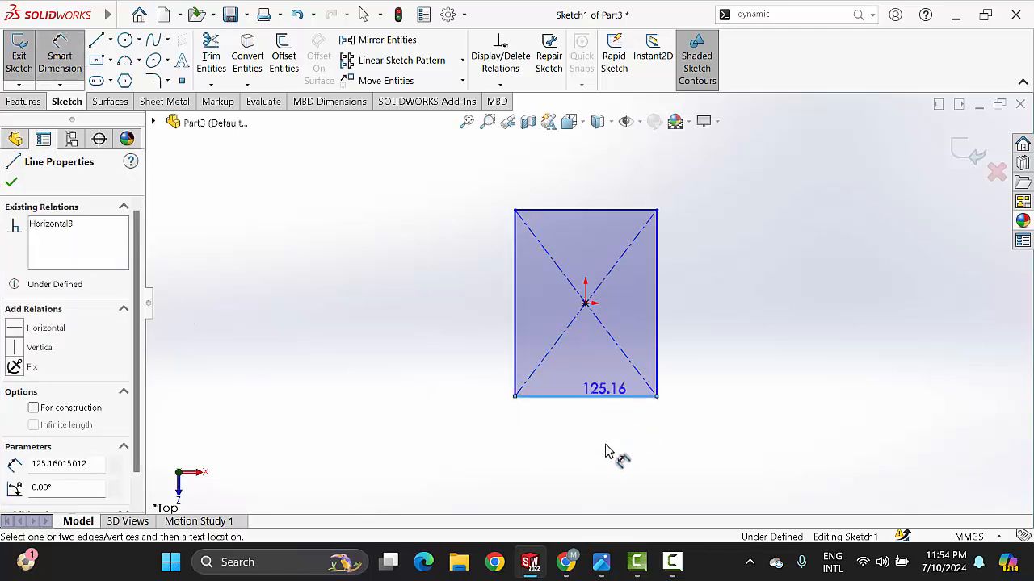
click(606, 452)
text(1)
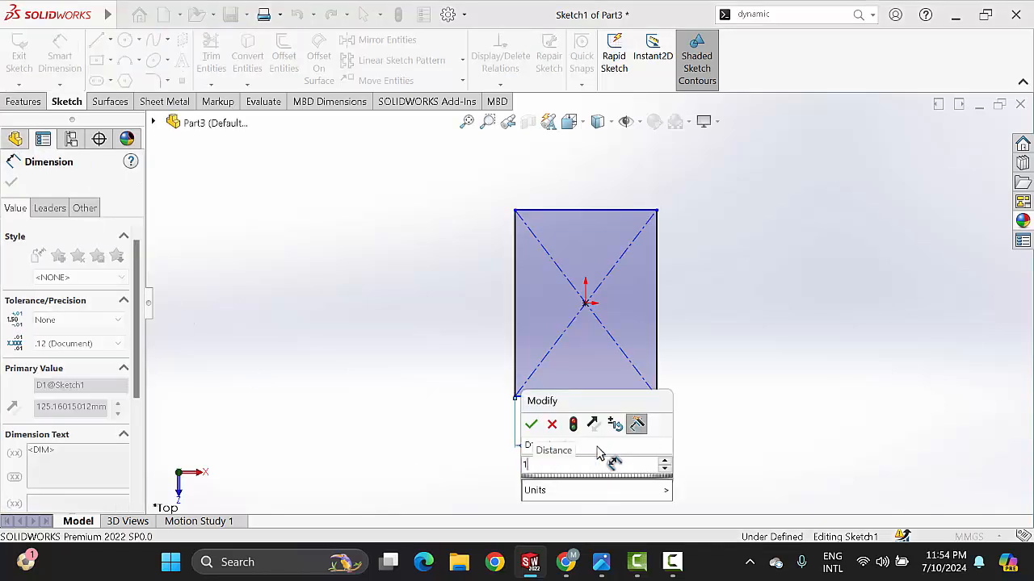
text(00)
key(Return)
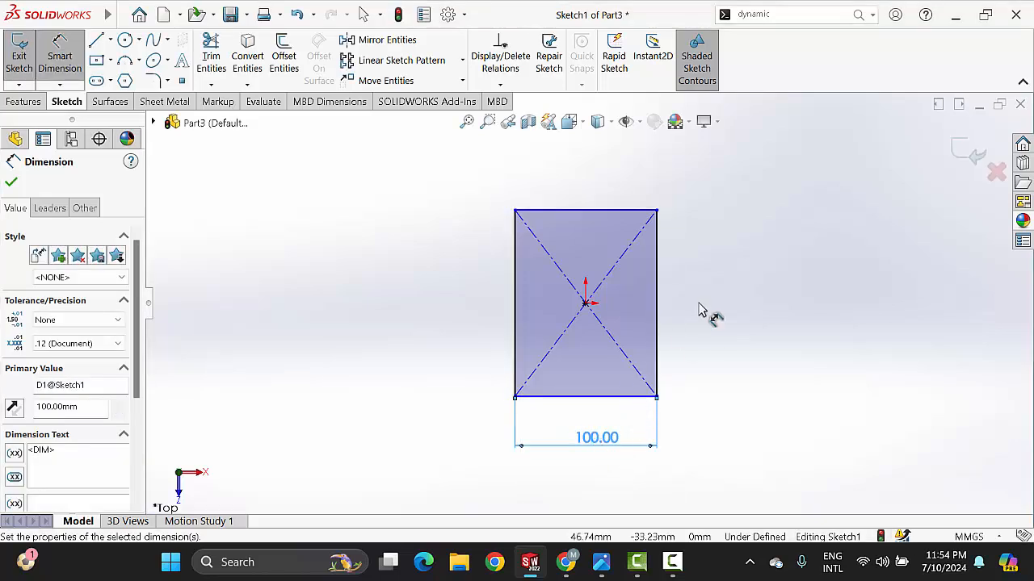
click(658, 323)
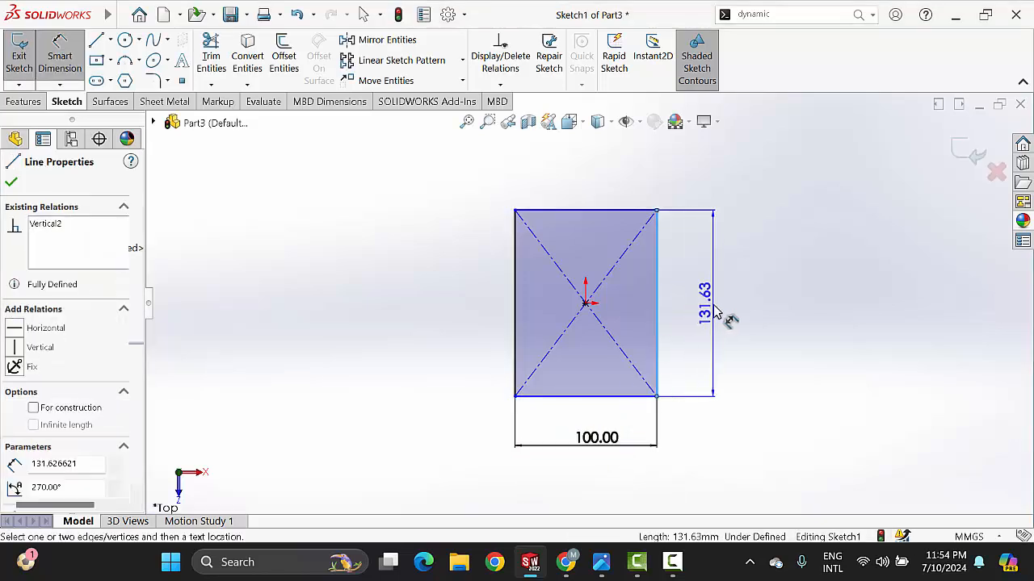
click(721, 321)
text(150)
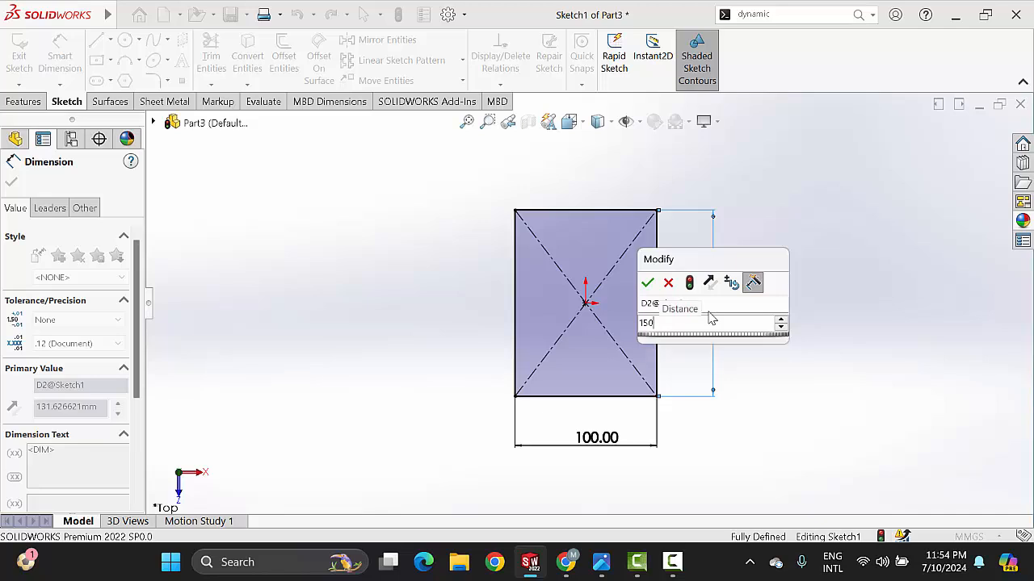
key(Return)
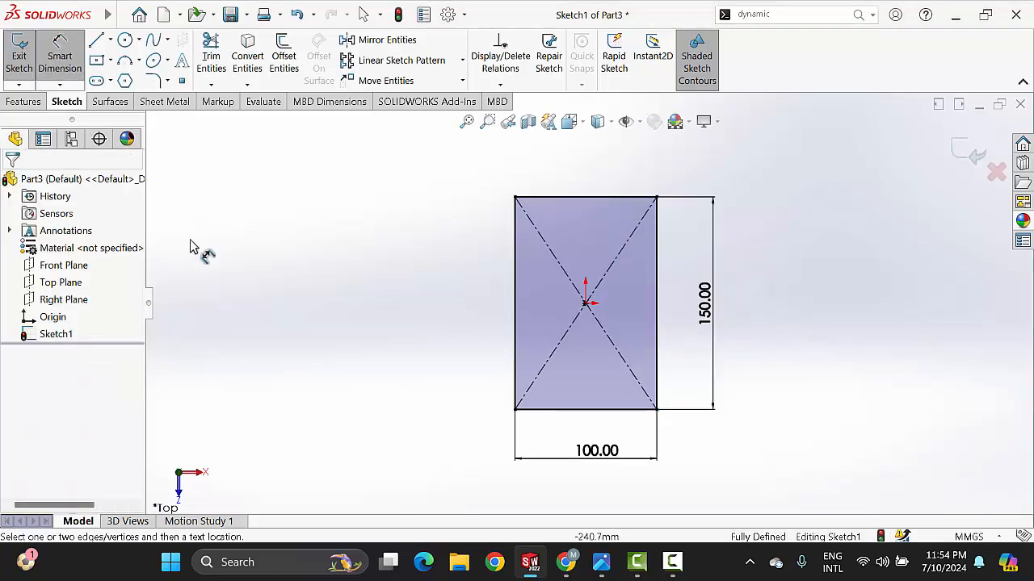
Extrude the rectangle as a blind boss 20 mm deep, checking the thickness against the reference drawing.
click(24, 101)
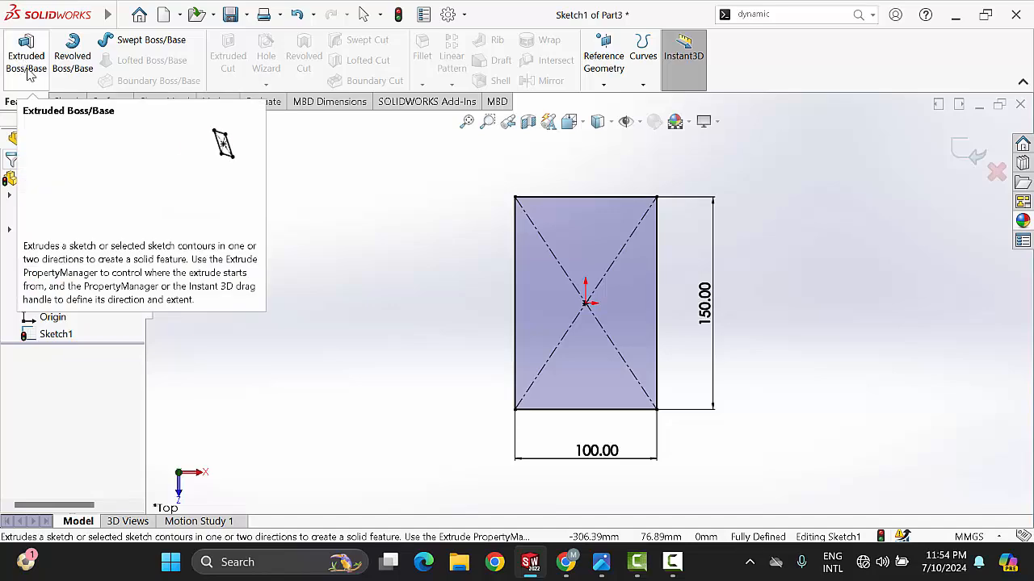
click(28, 71)
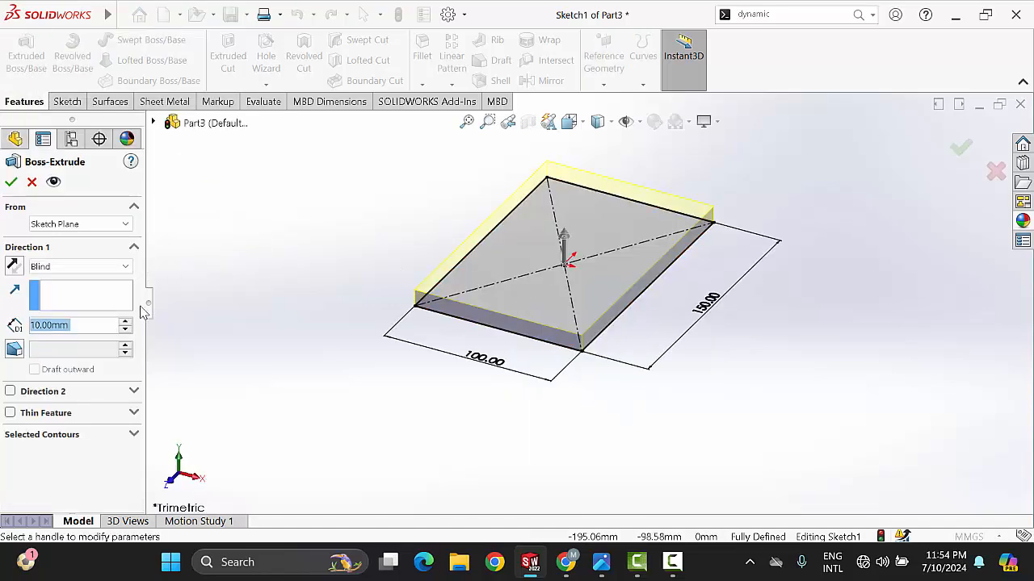
click(604, 564)
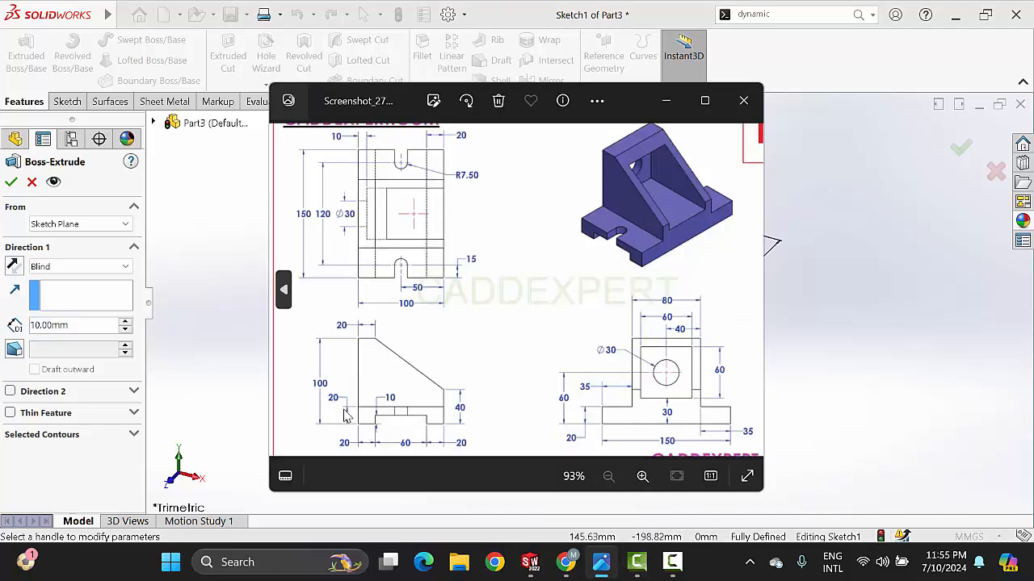
click(221, 232)
click(81, 324)
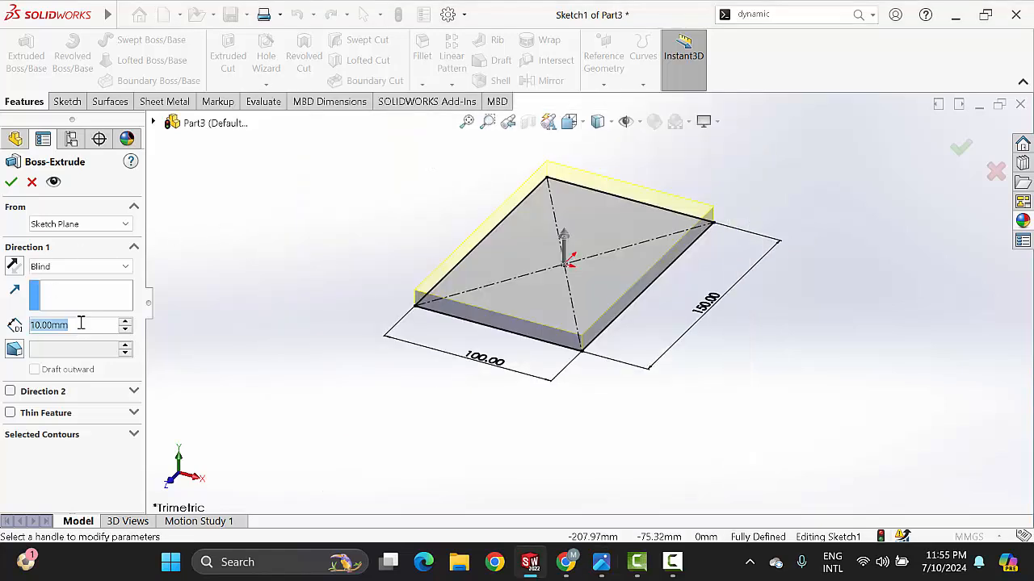
text(20)
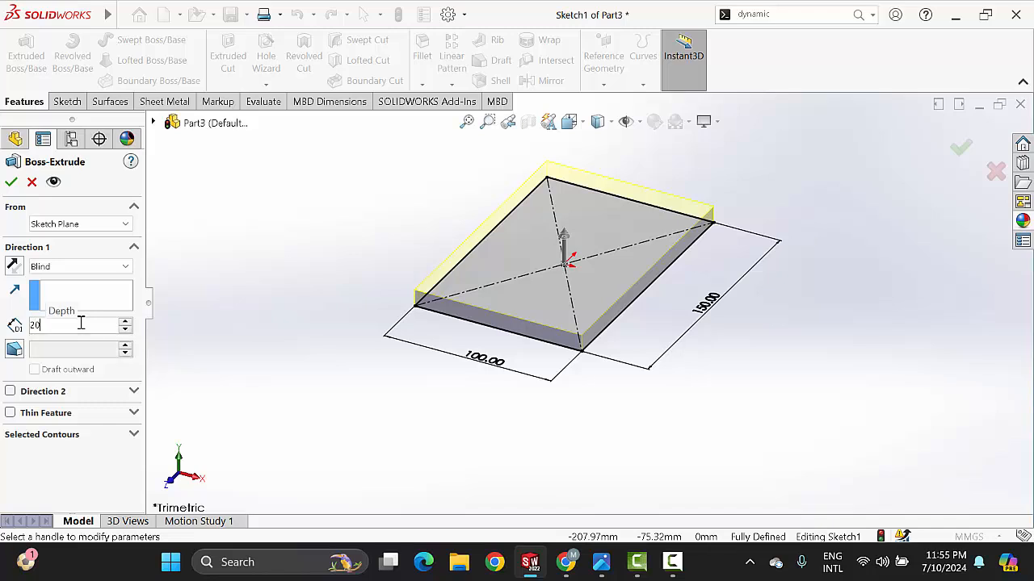
key(Return)
click(10, 181)
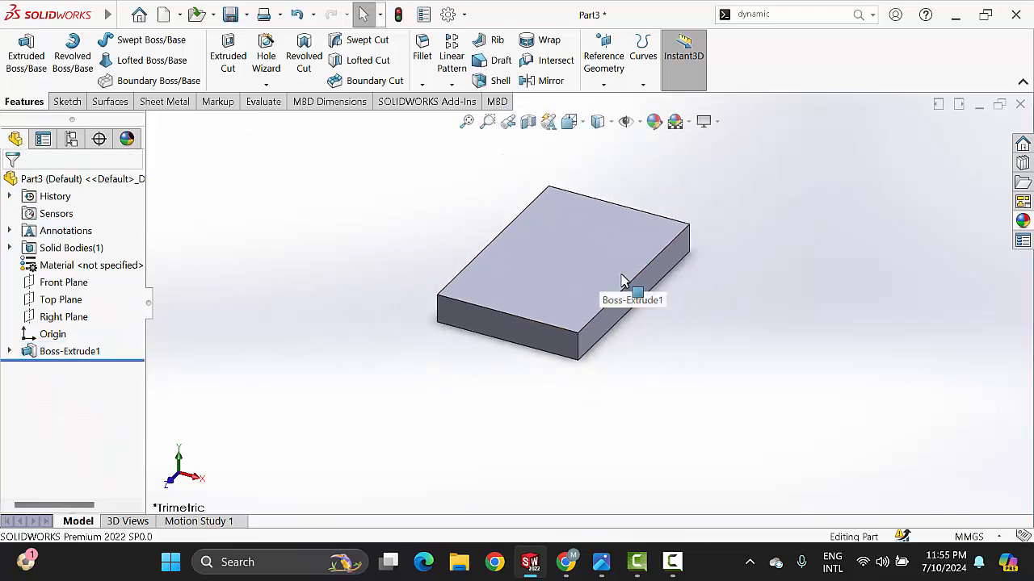
Consult the reference drawing and start a sketch on the 100 mm wide front face of the base plate.
mouse_move(618, 290)
middle_down()
mouse_move(617, 305)
mouse_move(635, 284)
middle_up()
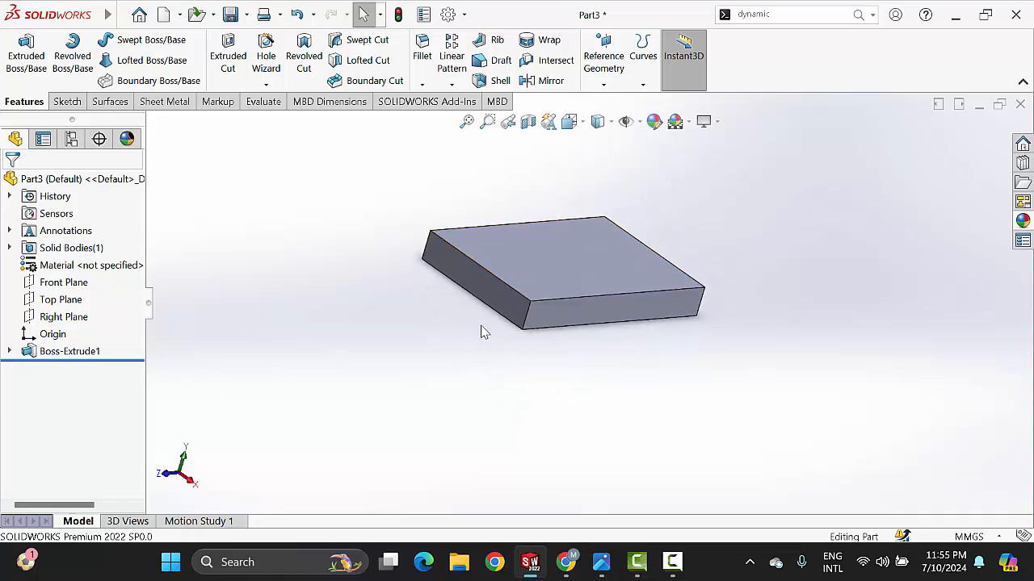
middle_drag(482, 330, 592, 331)
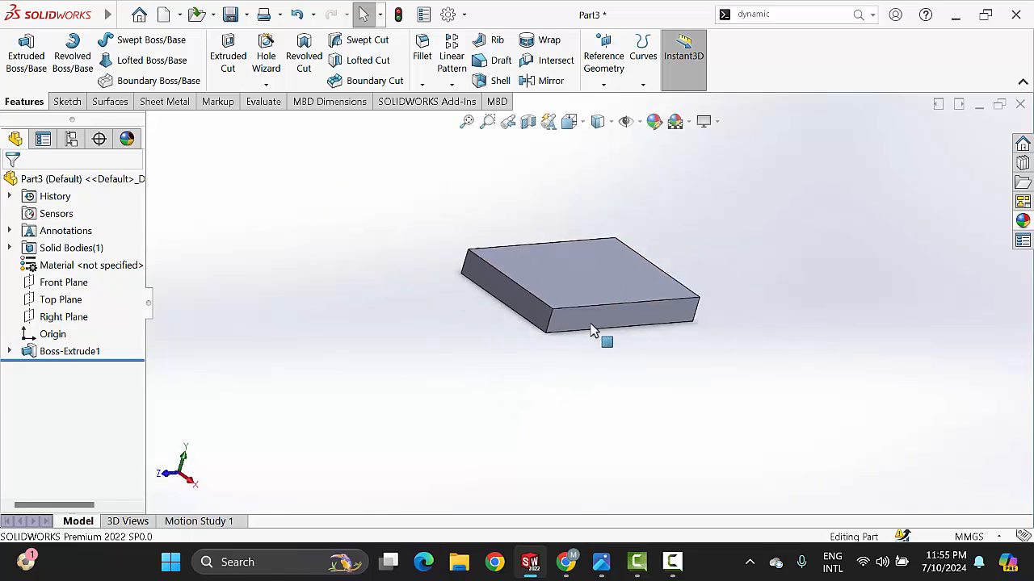
click(602, 562)
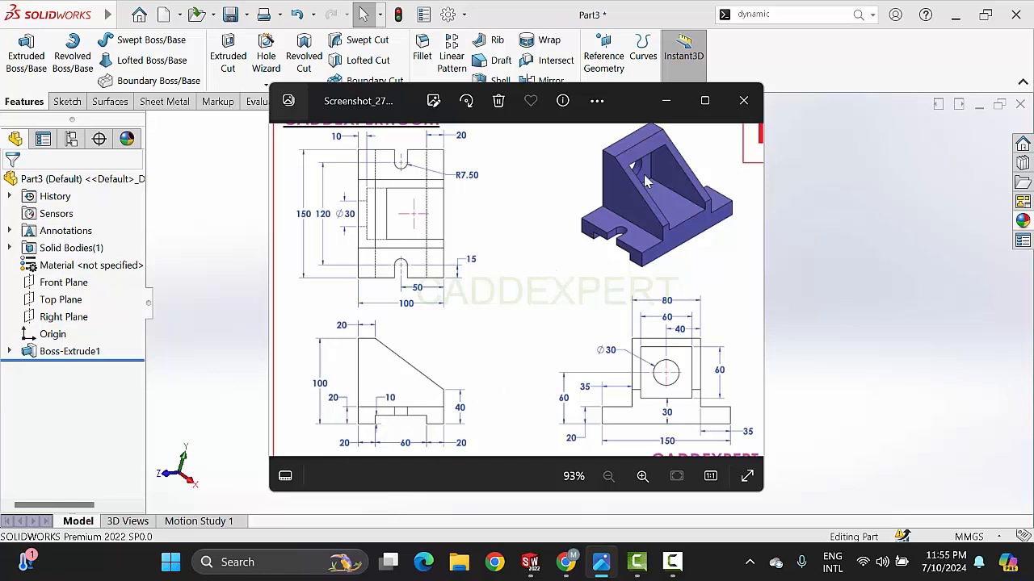
click(471, 226)
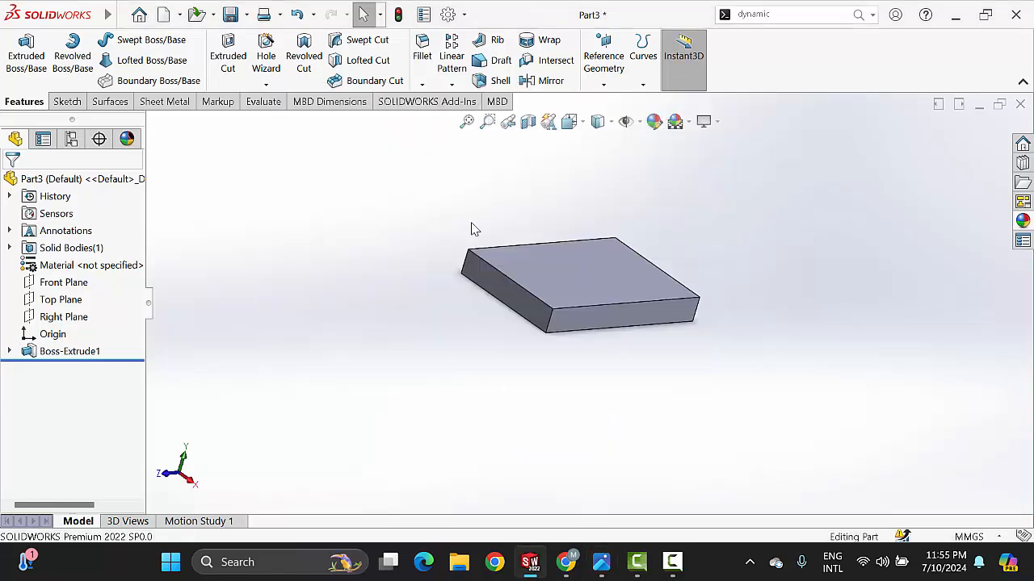
click(508, 298)
click(564, 257)
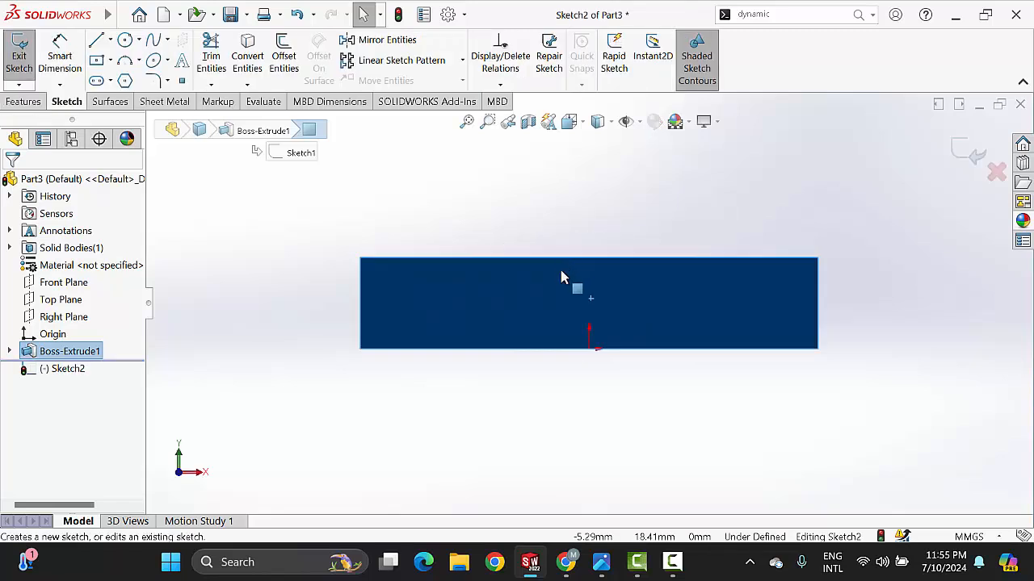
click(386, 423)
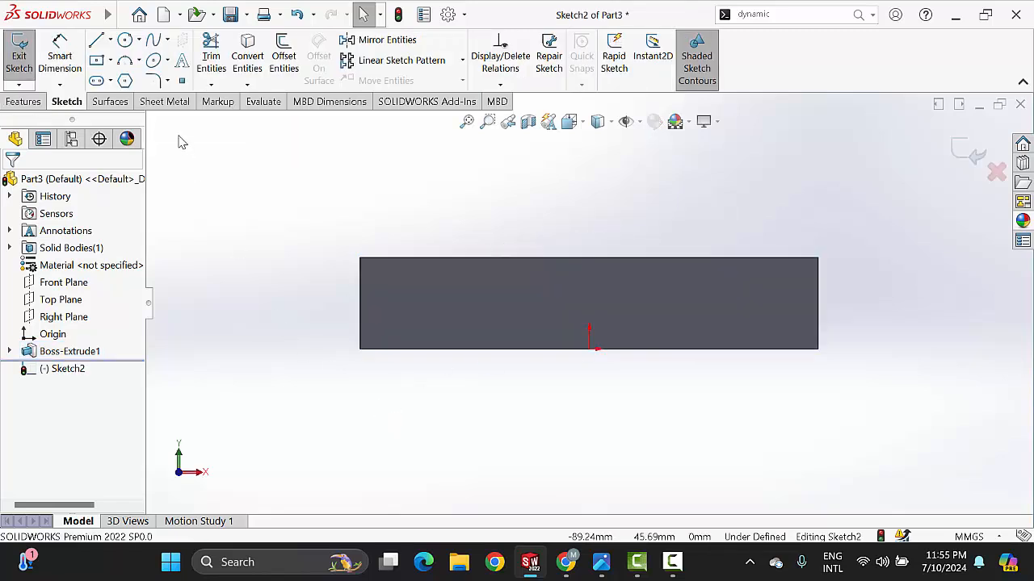
Draw a corner rectangle from the face's lower edge, about 29 mm left of the origin, to a point about mid-height on the opposite side.
click(111, 63)
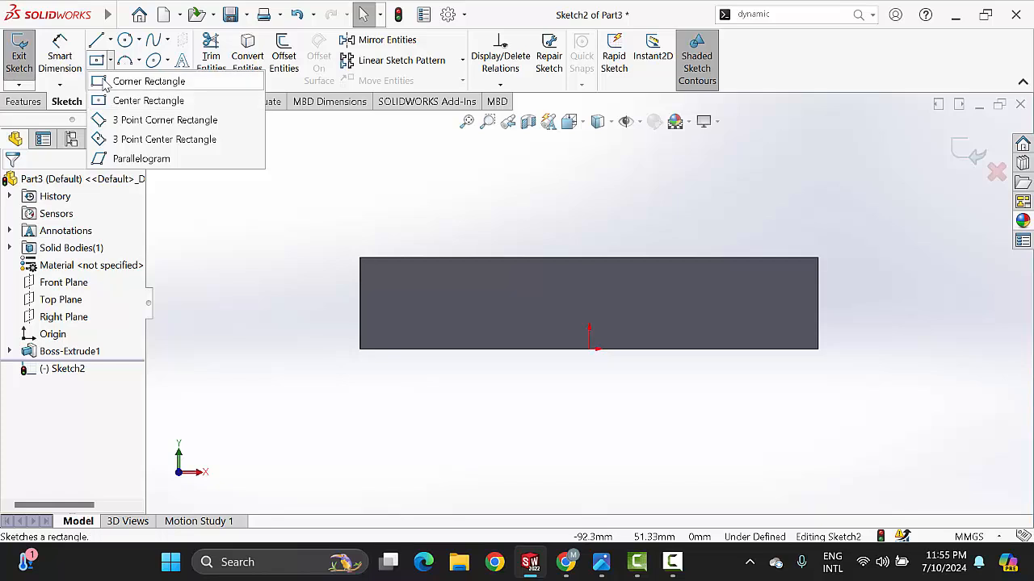
click(105, 82)
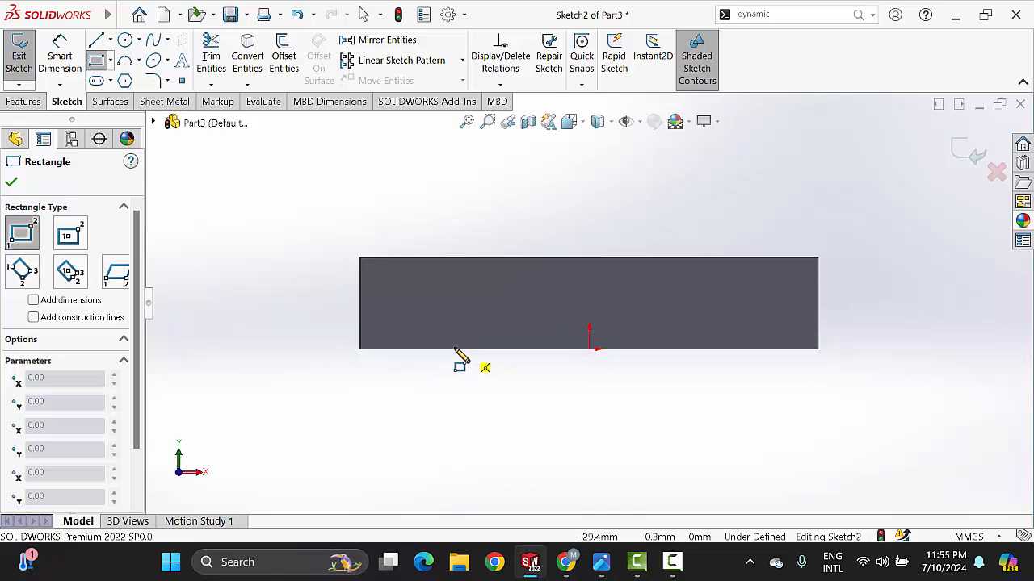
click(454, 349)
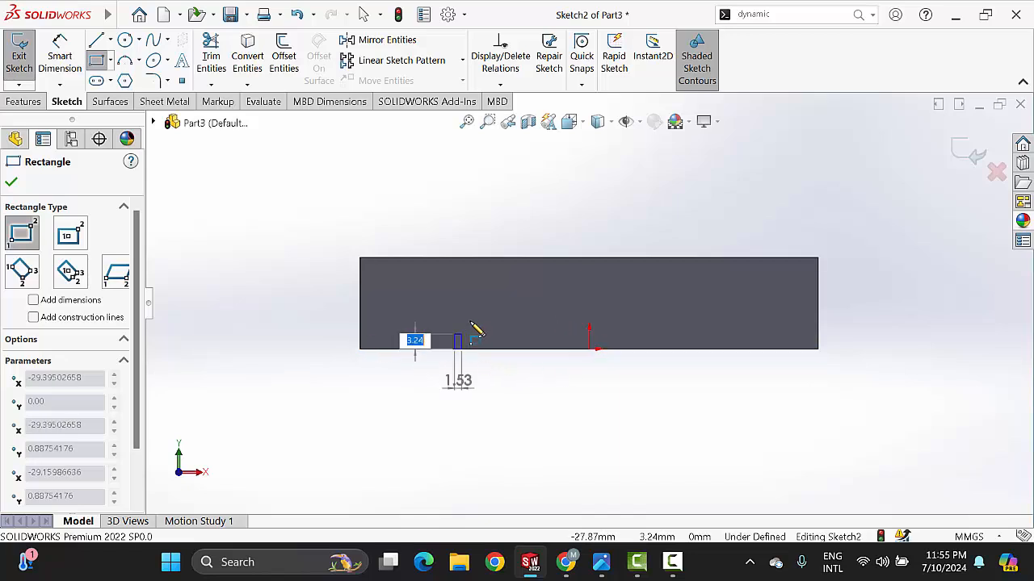
click(727, 302)
right_click(685, 218)
click(701, 220)
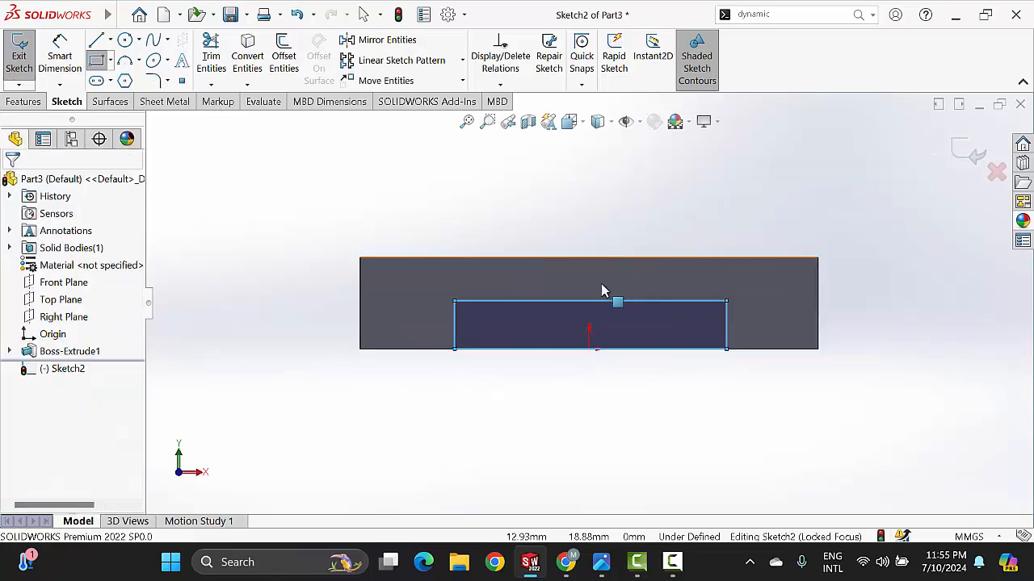
click(499, 366)
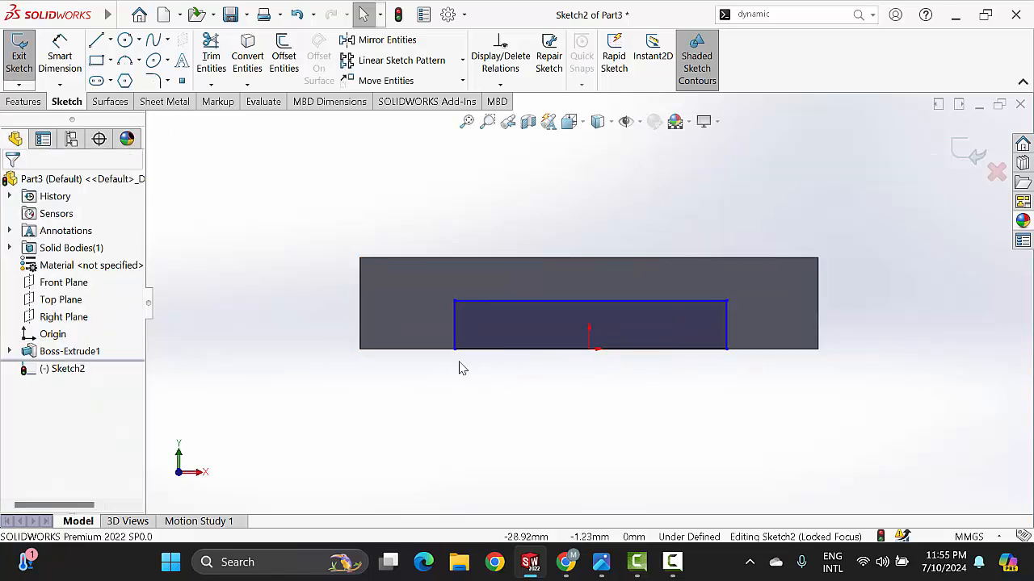
Dimension the rectangle's width along the lower edge to 60 mm.
click(59, 58)
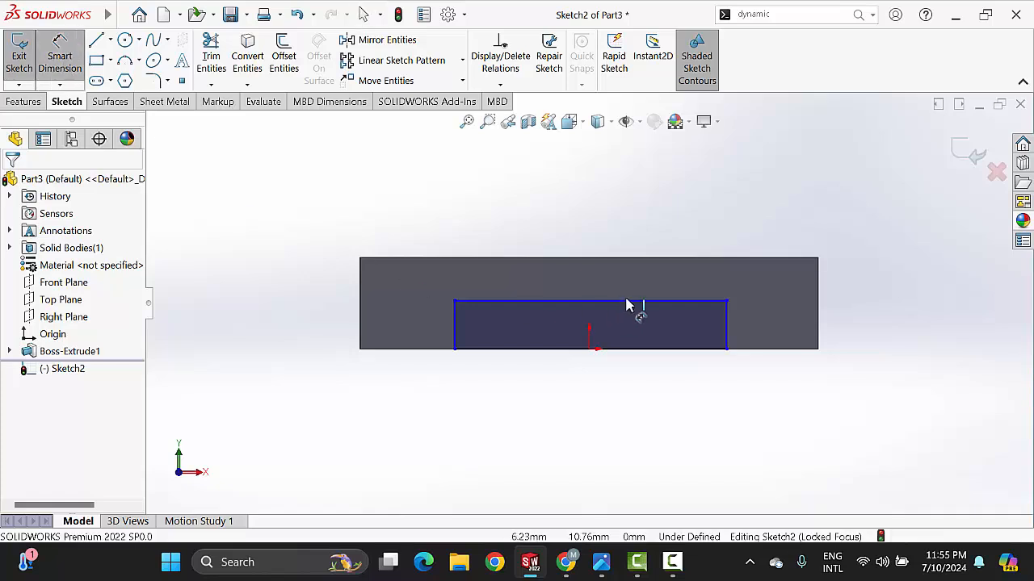
click(556, 350)
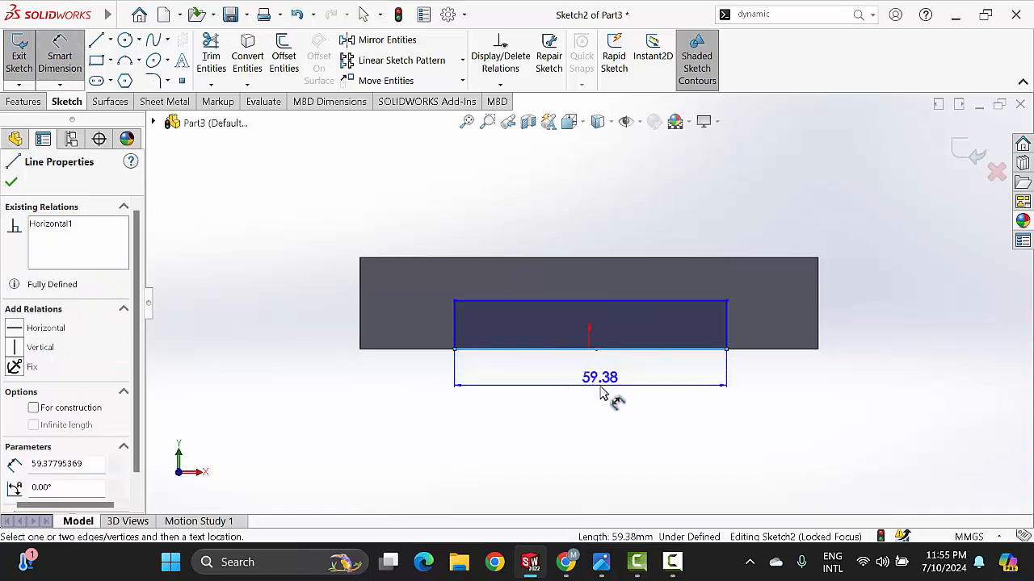
click(602, 393)
text(60)
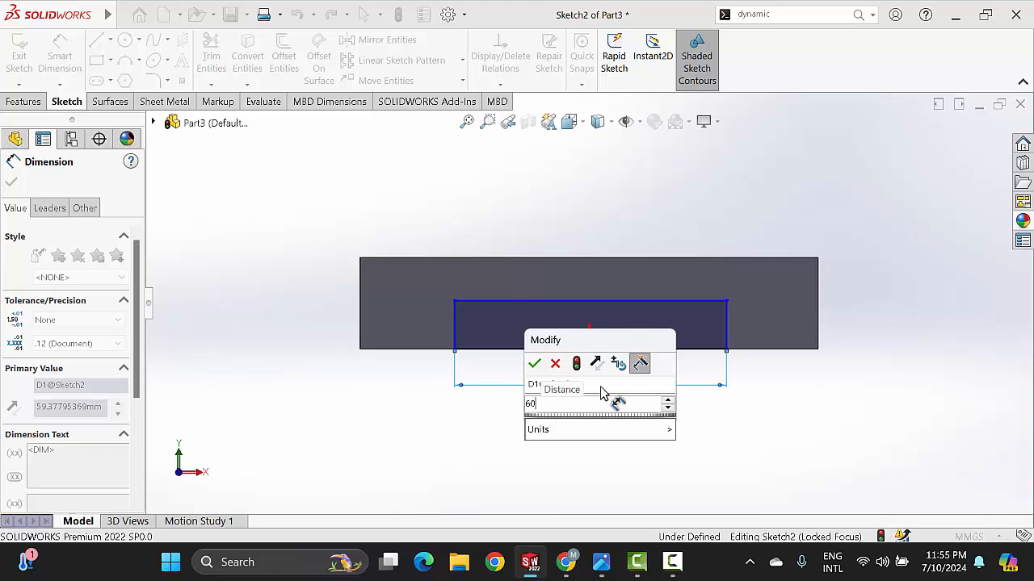
key(Return)
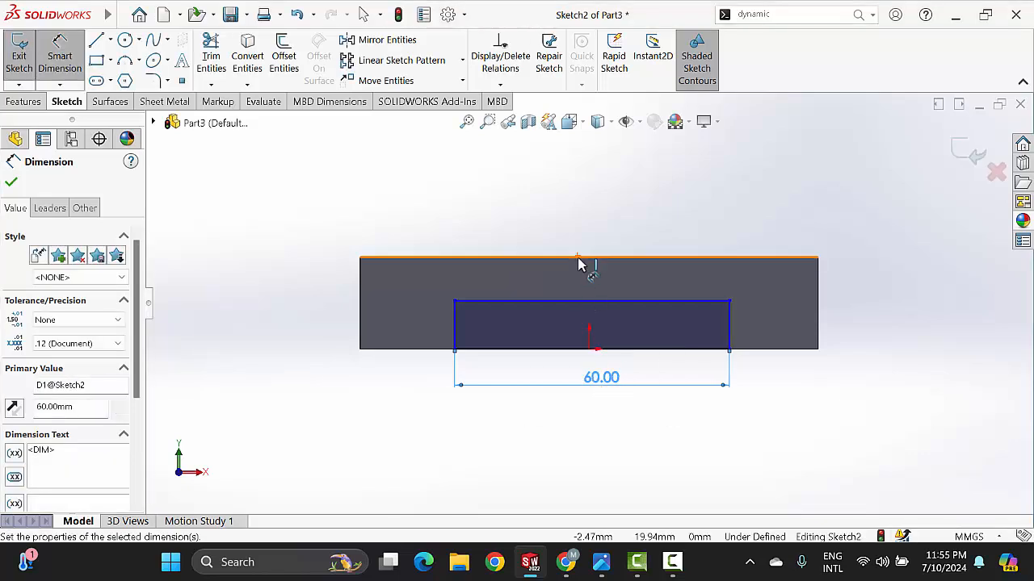
Dimension the distance between the rectangle's upper line and the plate's top edge to 10 mm.
click(589, 302)
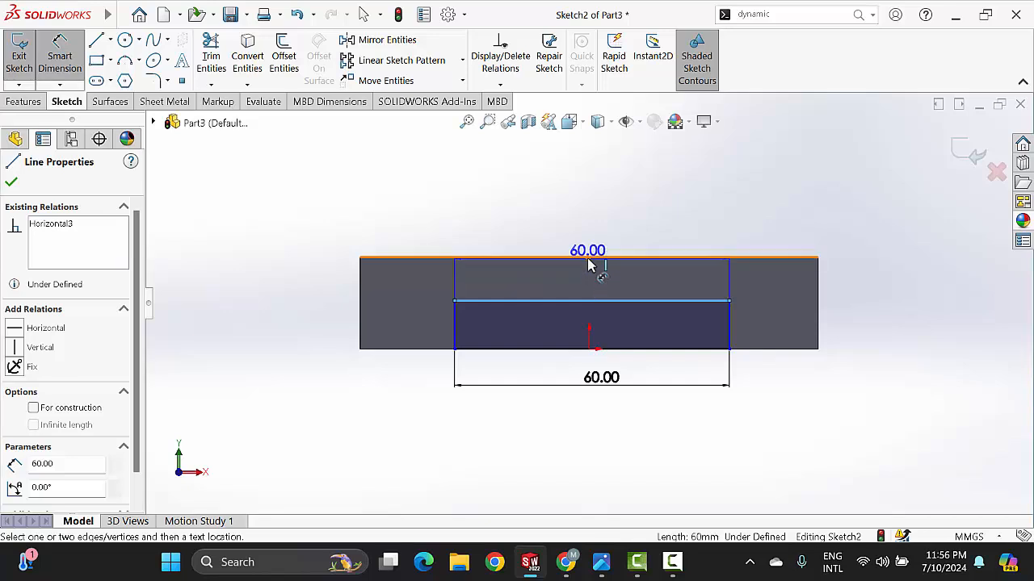
click(587, 259)
click(556, 209)
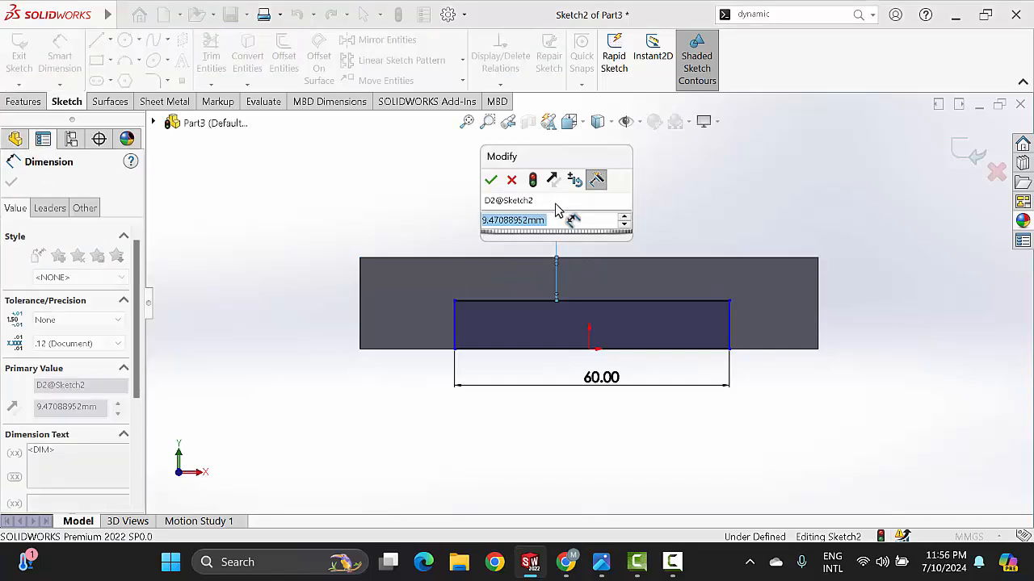
text(10)
key(Return)
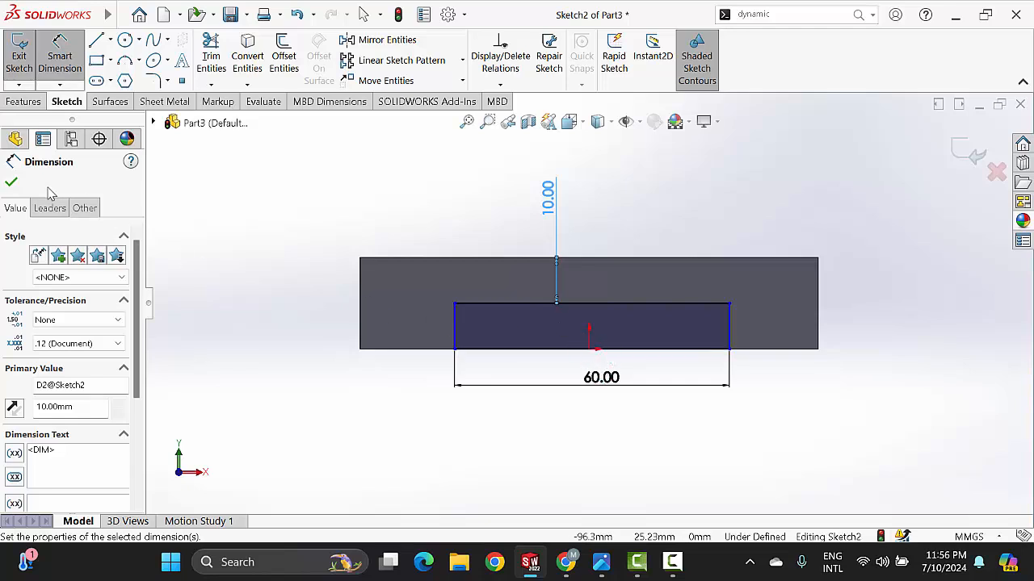
click(10, 182)
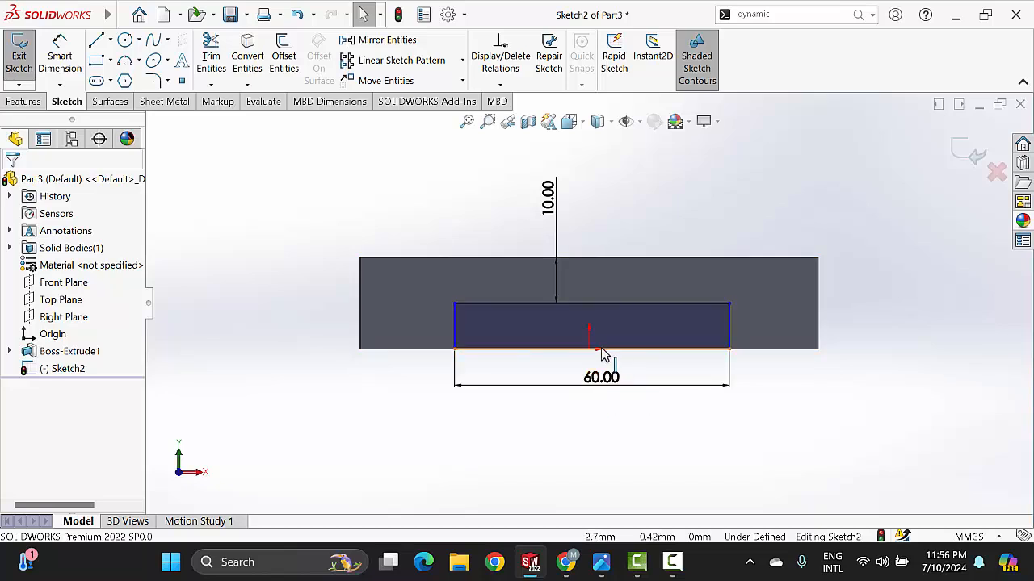
Center the rectangle by adding a Vertical relation between its upper line's midpoint and the origin.
click(594, 306)
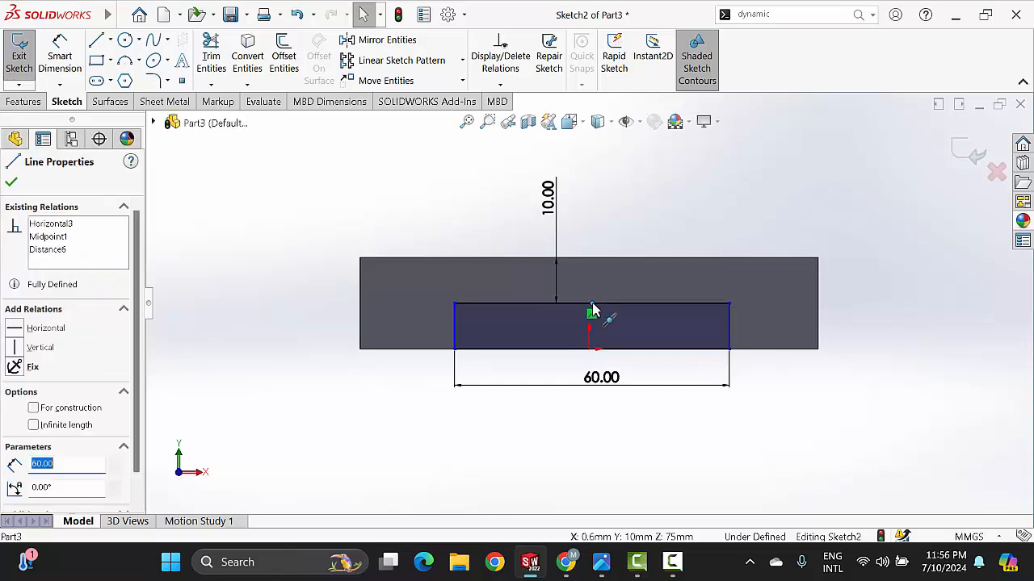
click(591, 350)
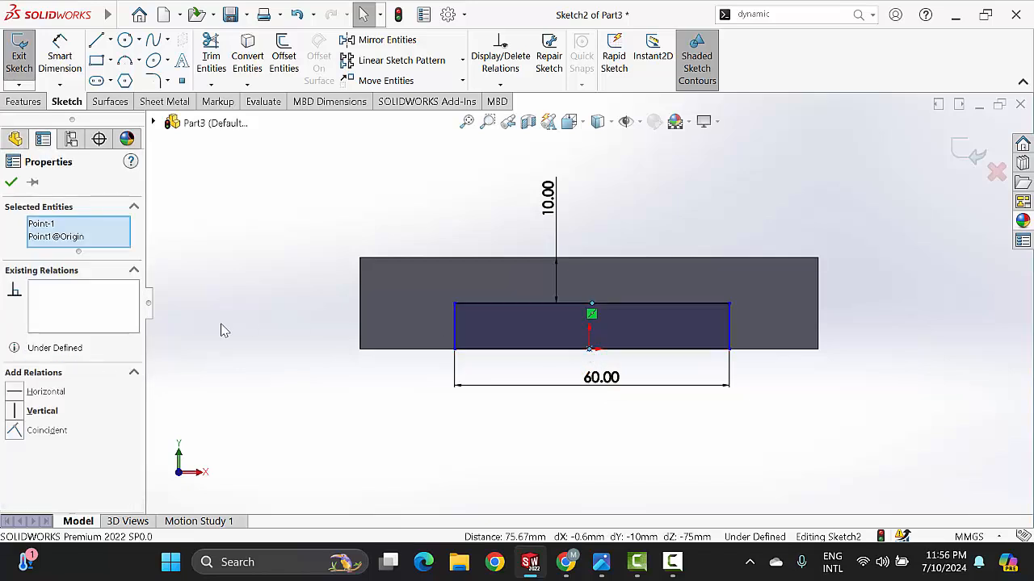
click(22, 413)
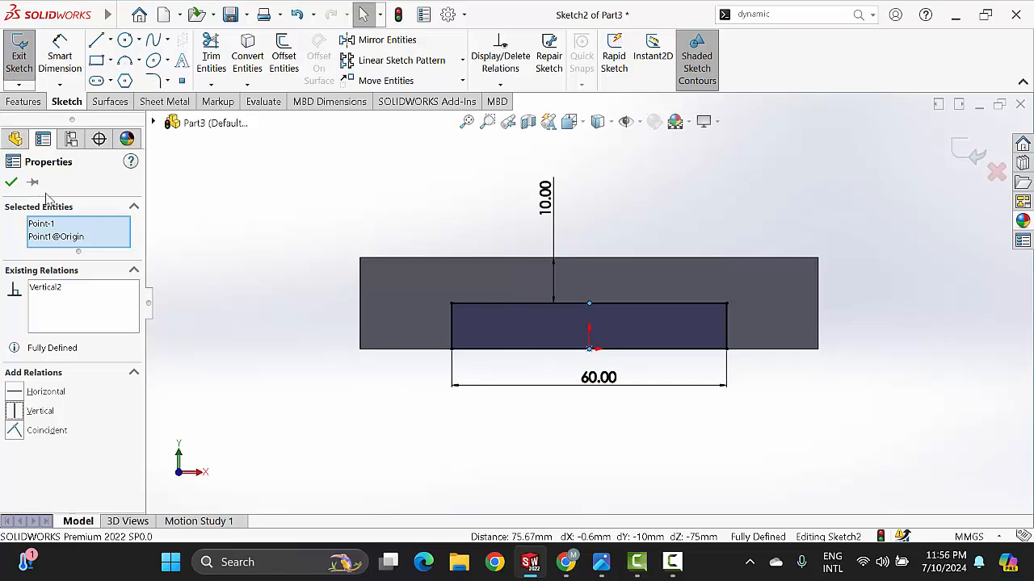
click(10, 184)
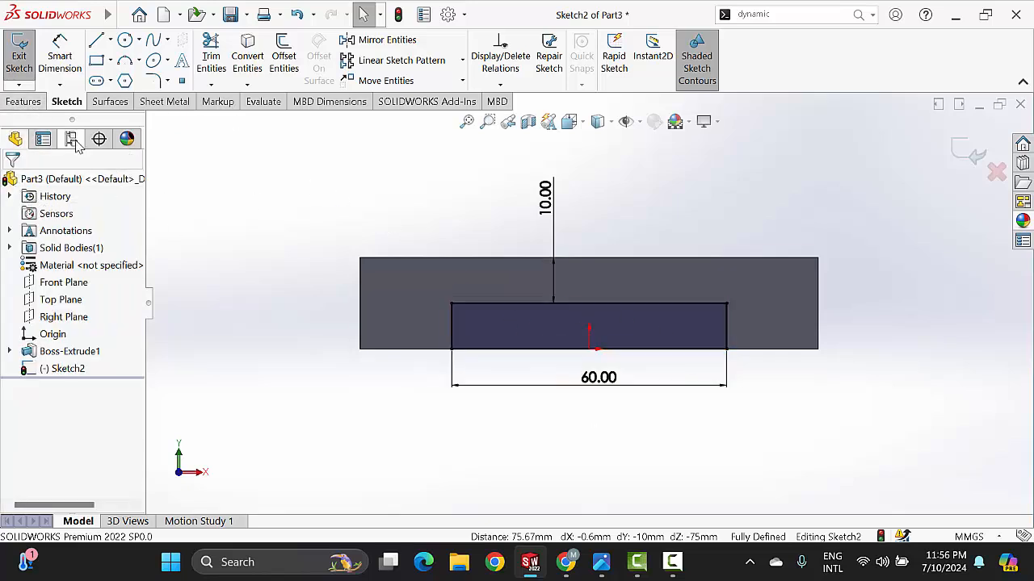
Cut-extrude the rectangle Through All along the base plate to form the bottom channel.
click(25, 102)
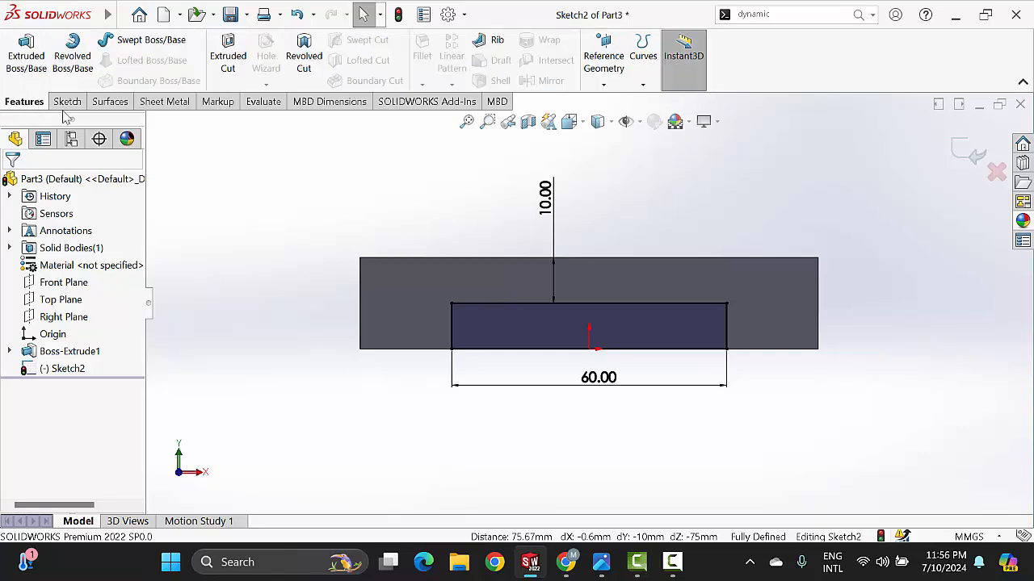
click(228, 63)
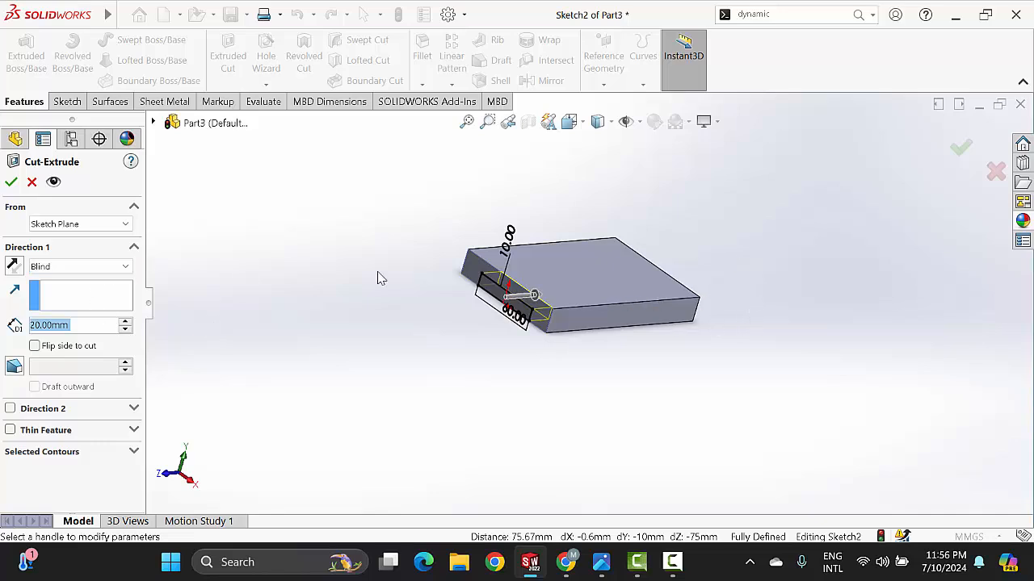
click(105, 272)
click(102, 292)
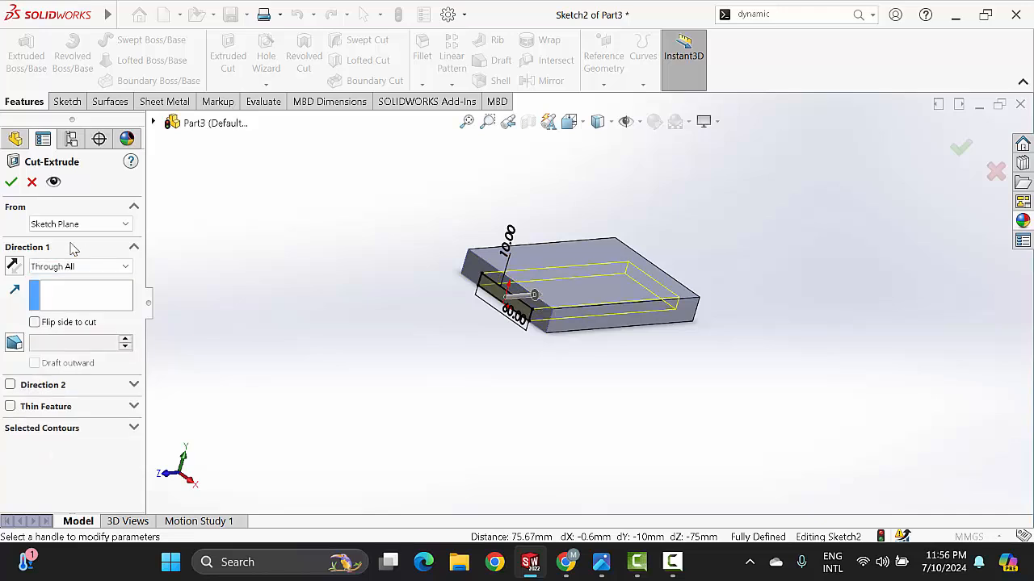
click(10, 182)
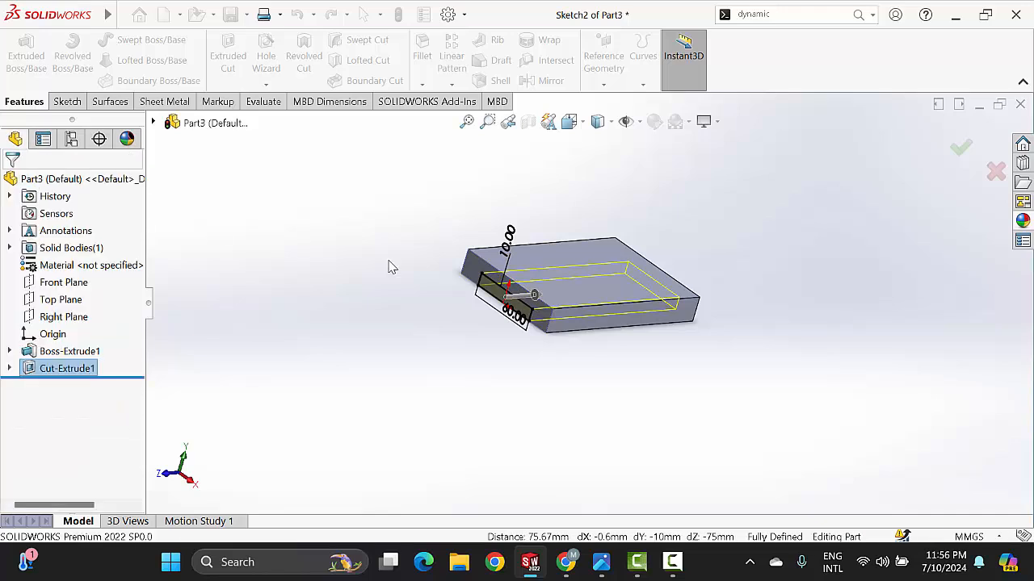
Inspect the channel, consult the reference drawing, and start a sketch on the base plate's large top face.
middle_drag(613, 277, 656, 353)
scroll(577, 279, down, 3)
scroll(579, 283, up, 3)
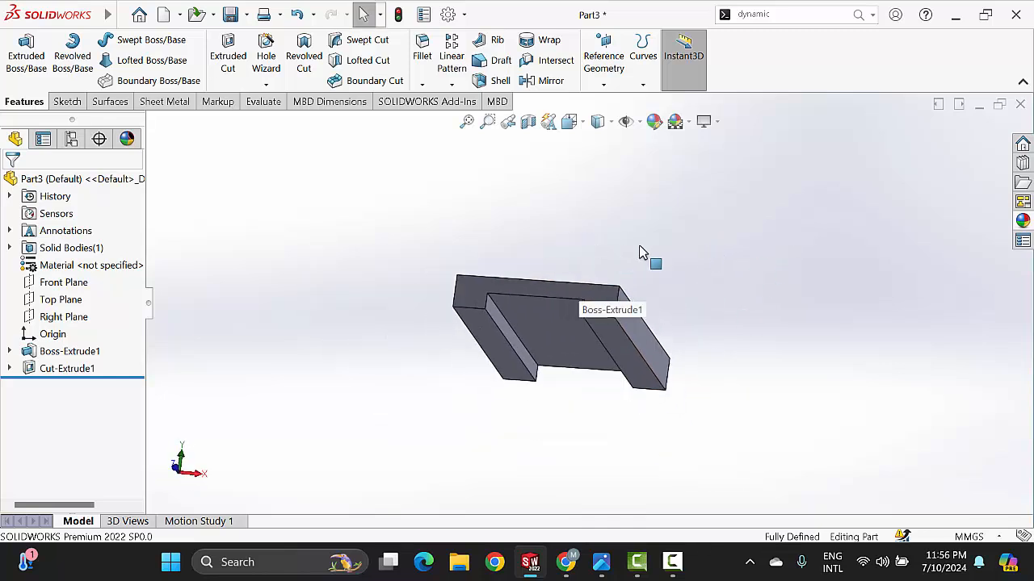
middle_drag(638, 250, 599, 419)
click(600, 563)
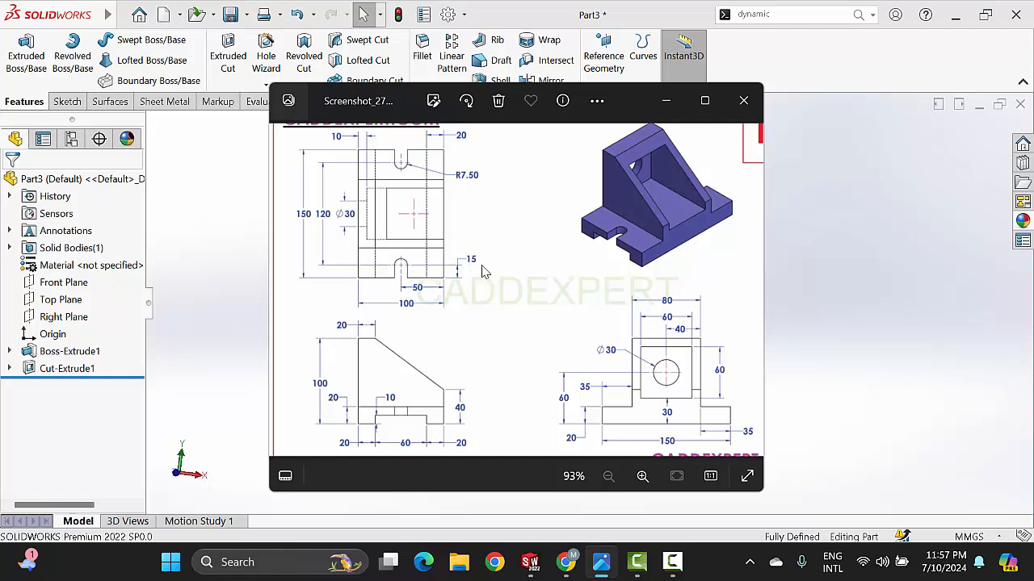
click(666, 101)
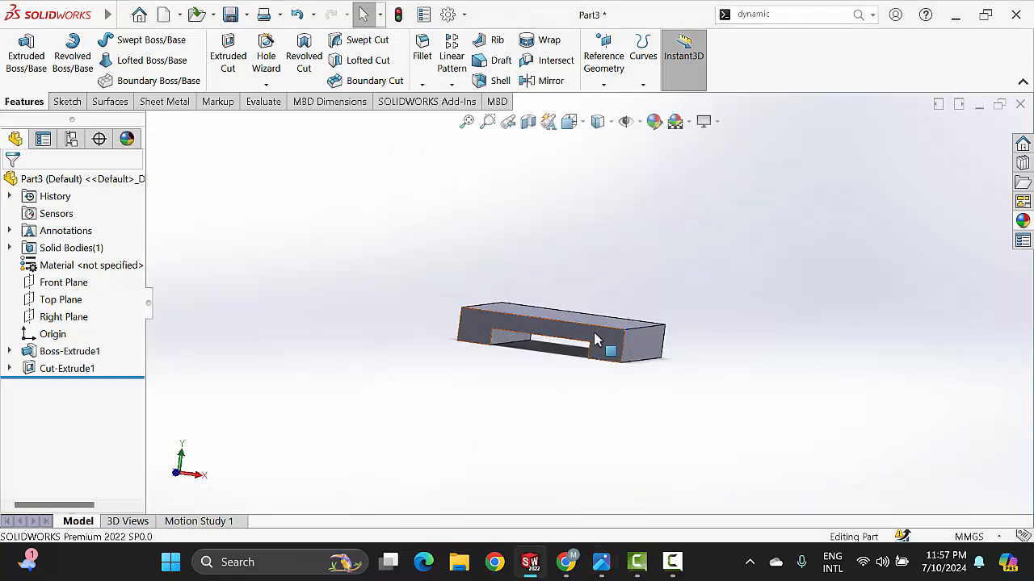
middle_drag(594, 321, 593, 357)
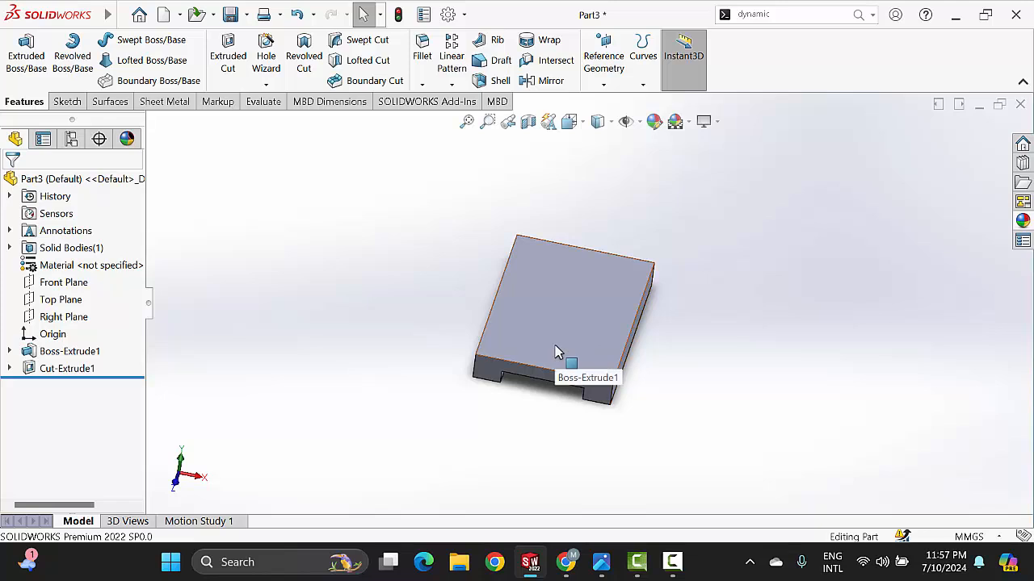
click(559, 346)
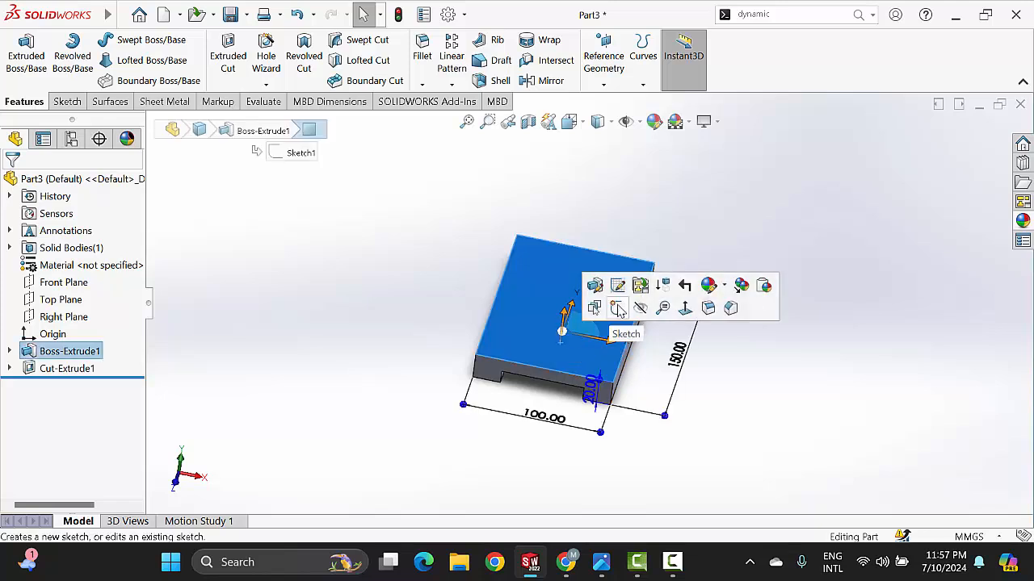
click(617, 309)
scroll(613, 318, up, 3)
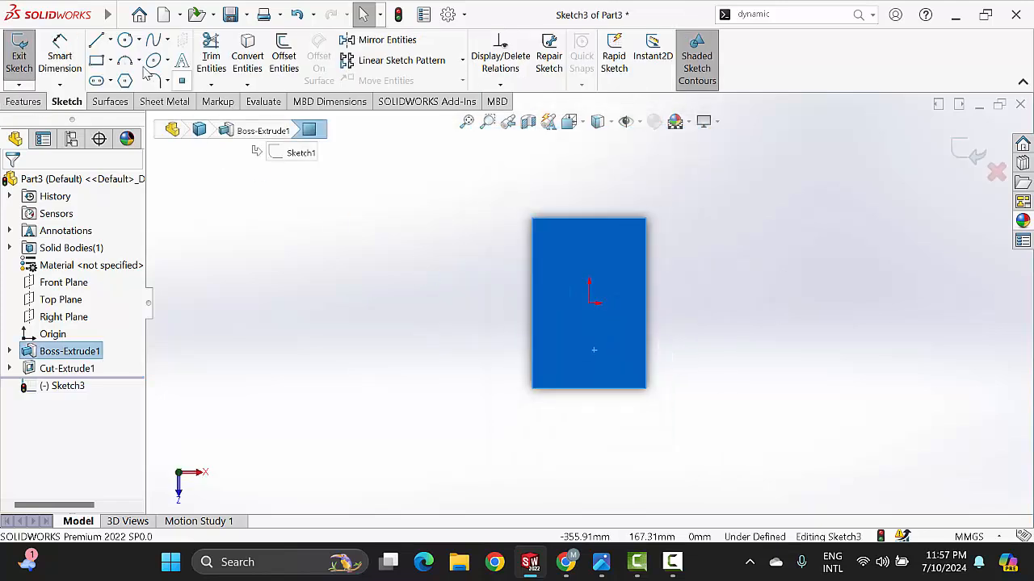
Sketch a closed round-ended slot profile from the plate's near short edge, about 40 mm wide with straight sides about 35 mm long.
click(96, 42)
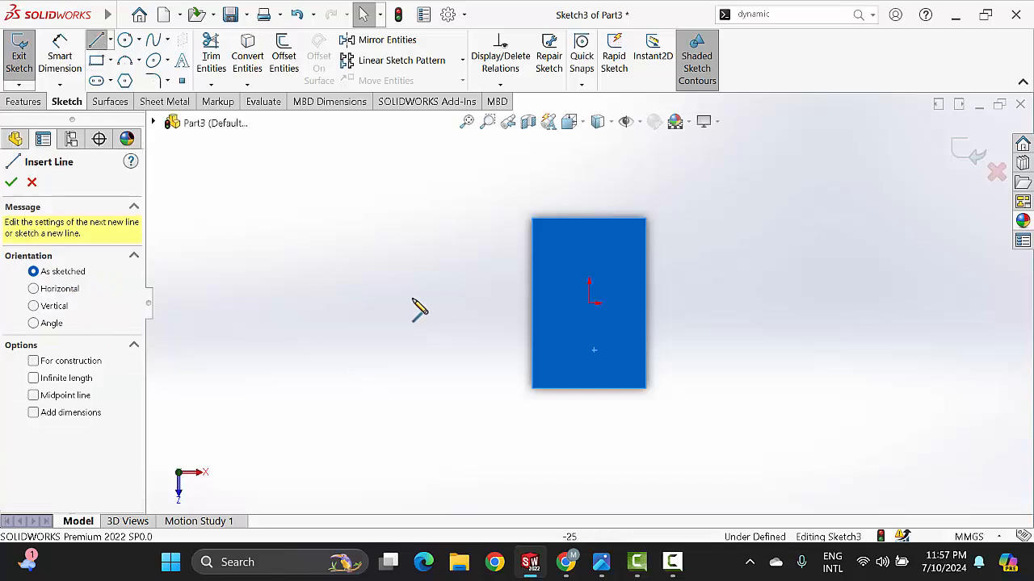
click(563, 389)
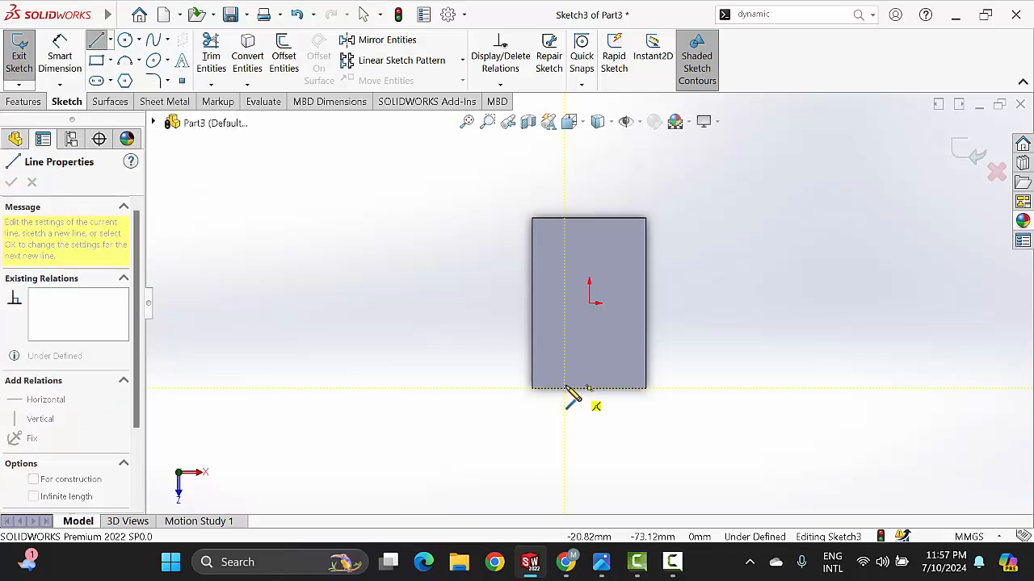
click(564, 348)
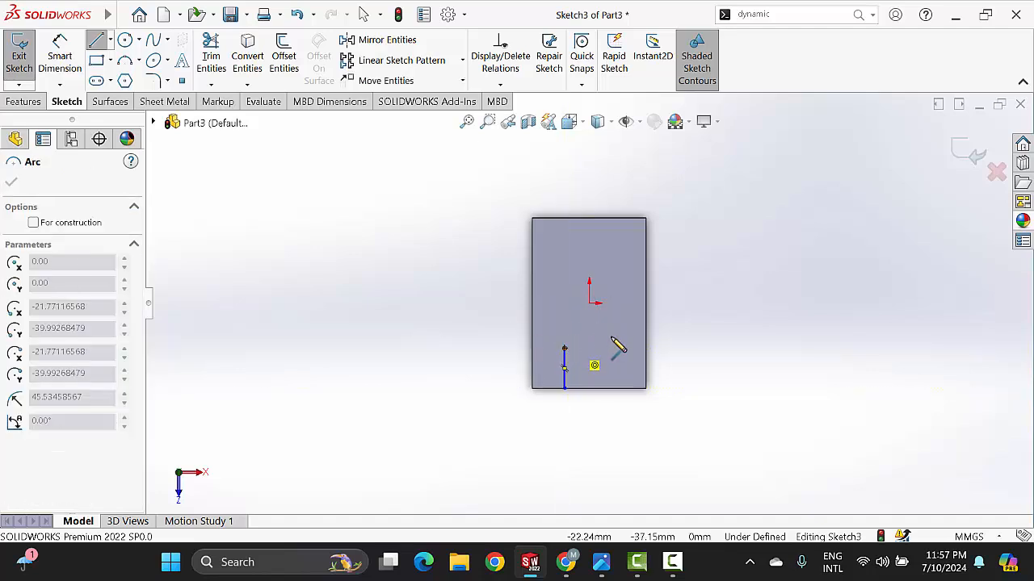
click(610, 348)
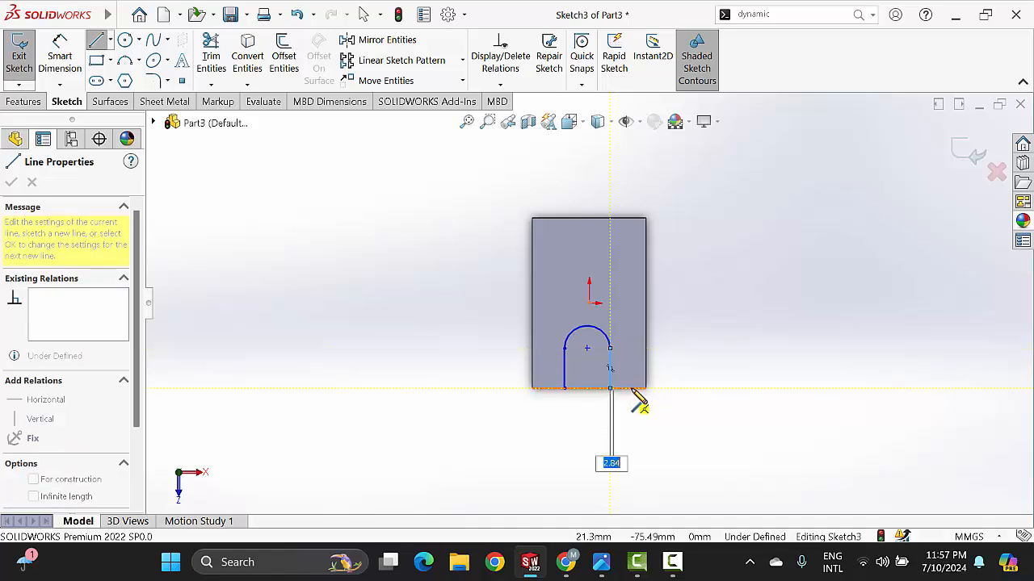
click(609, 388)
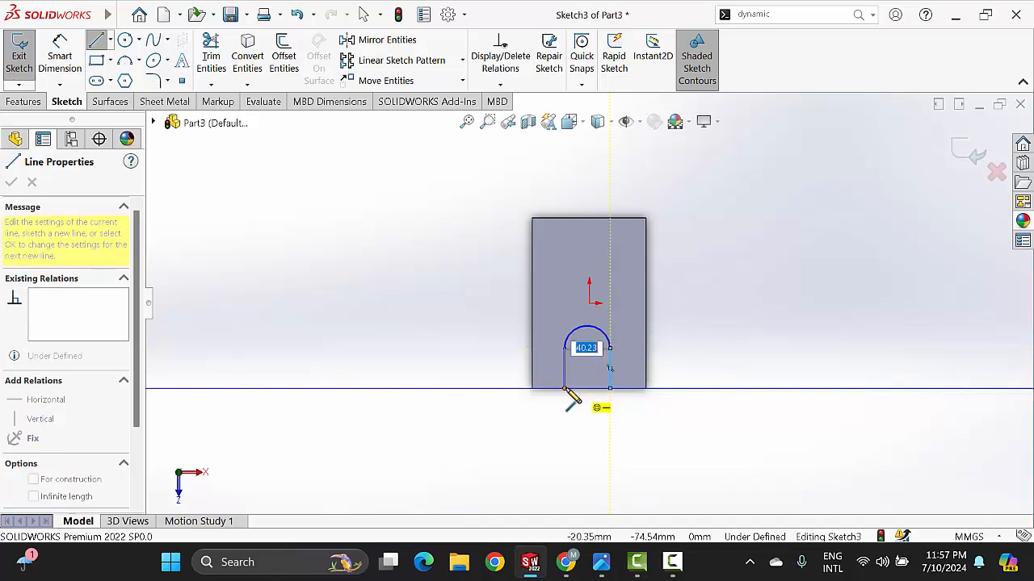
click(566, 389)
right_click(763, 408)
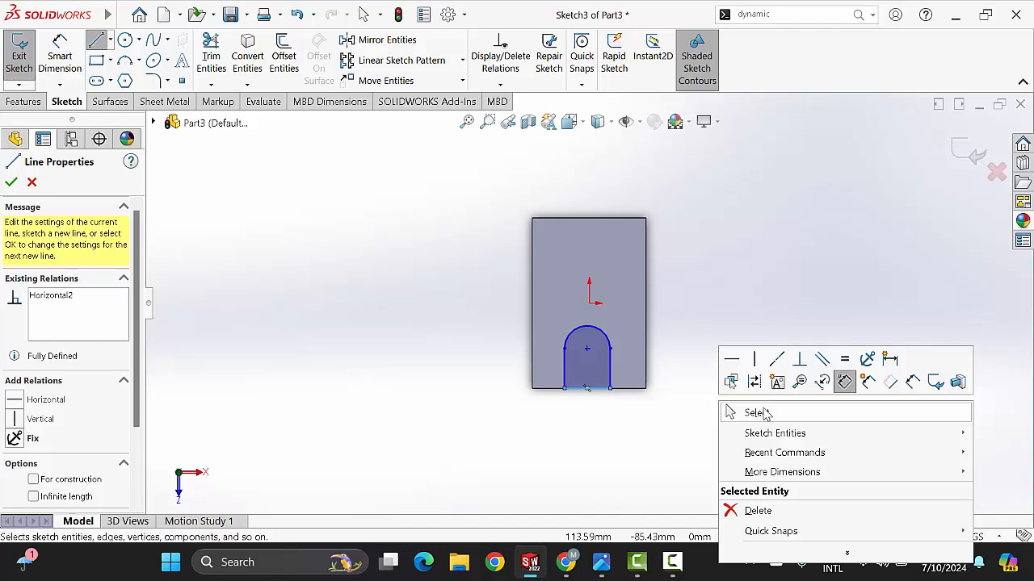
click(759, 412)
Align the slot's arc center with the origin using a Vertical relation.
click(589, 355)
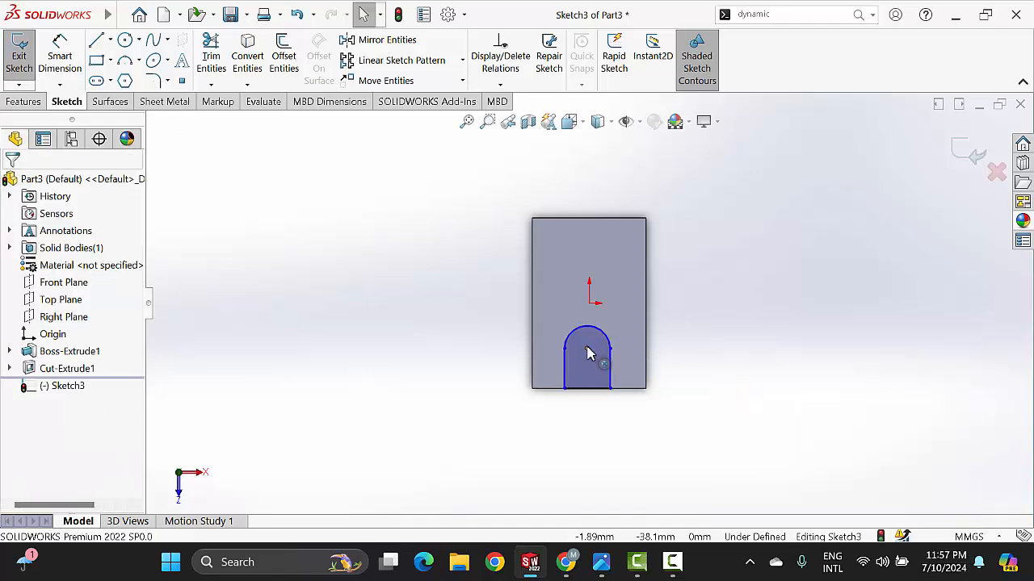
click(587, 348)
ctrl+click(589, 304)
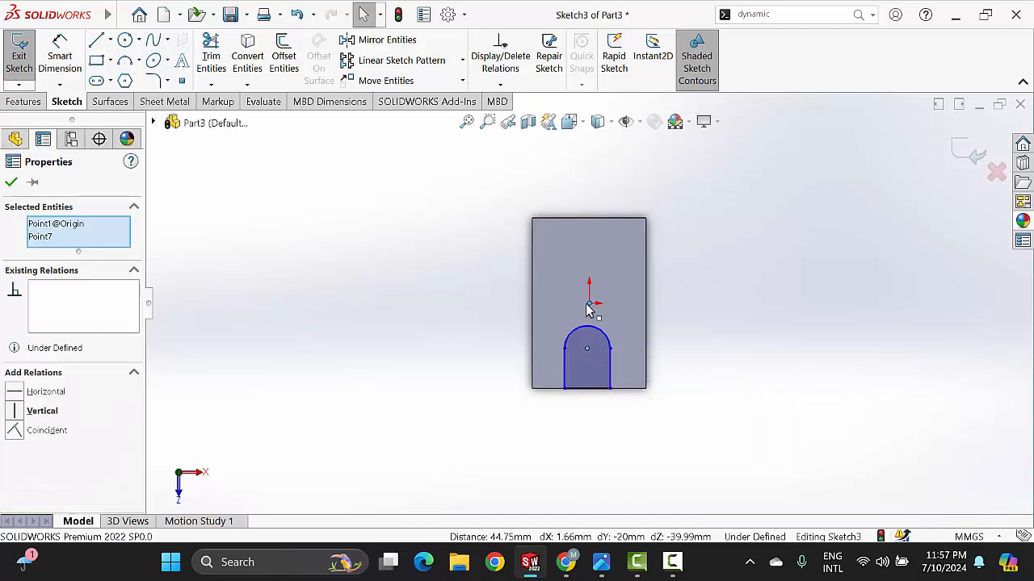
click(18, 412)
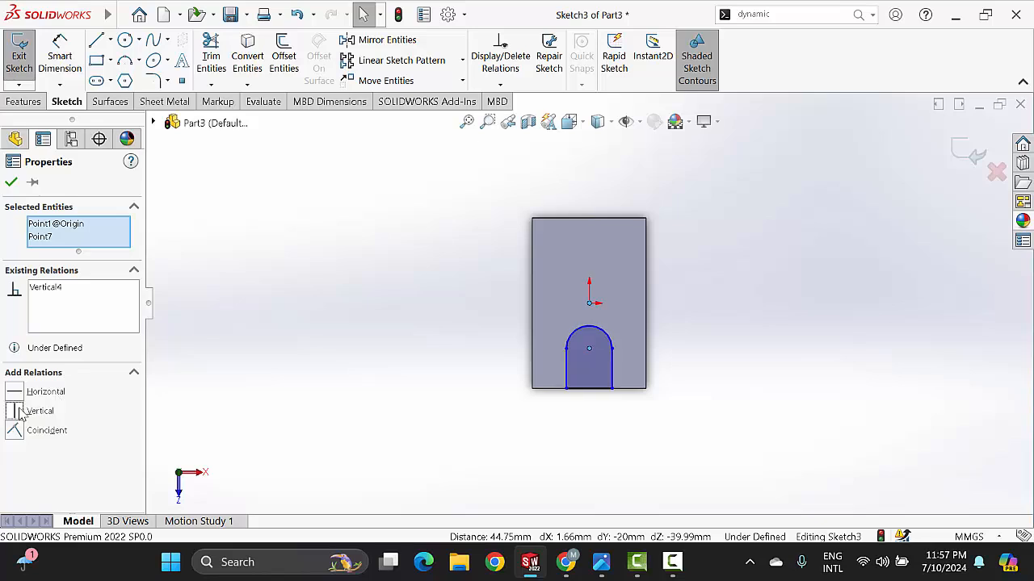
click(361, 289)
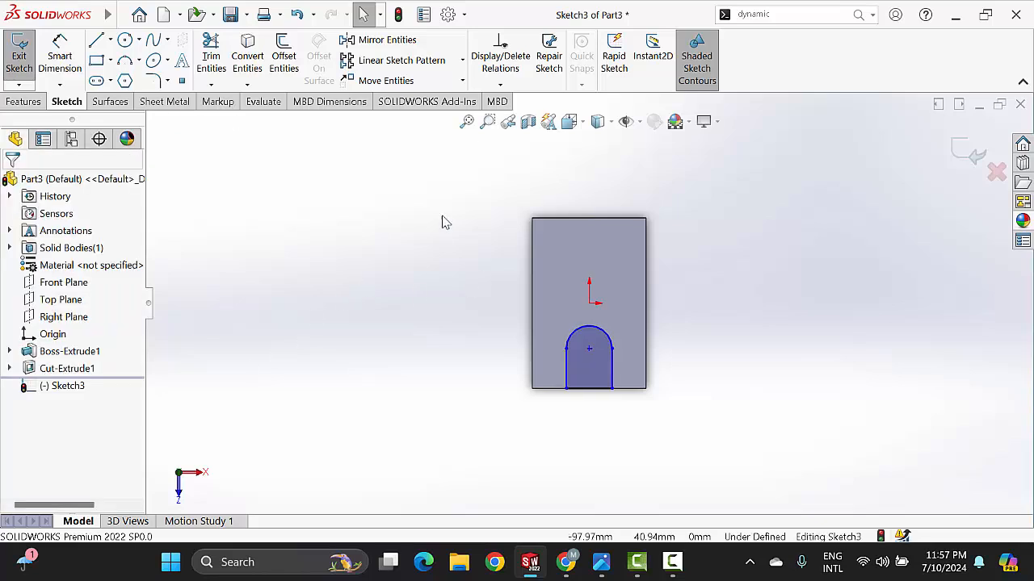
Dimension the slot's arc center 15 mm from the base plate's near short edge.
click(59, 57)
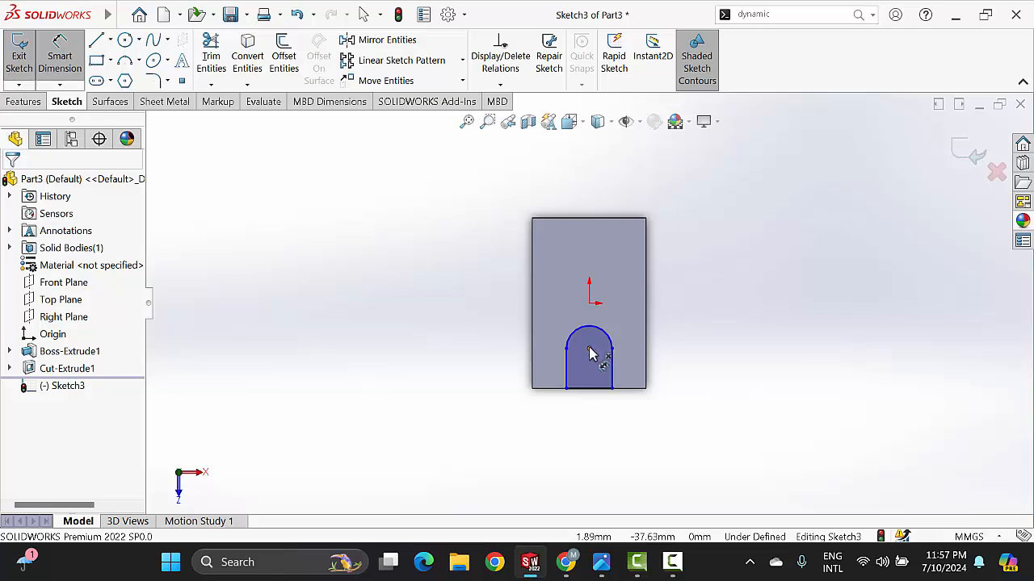
click(590, 349)
click(628, 392)
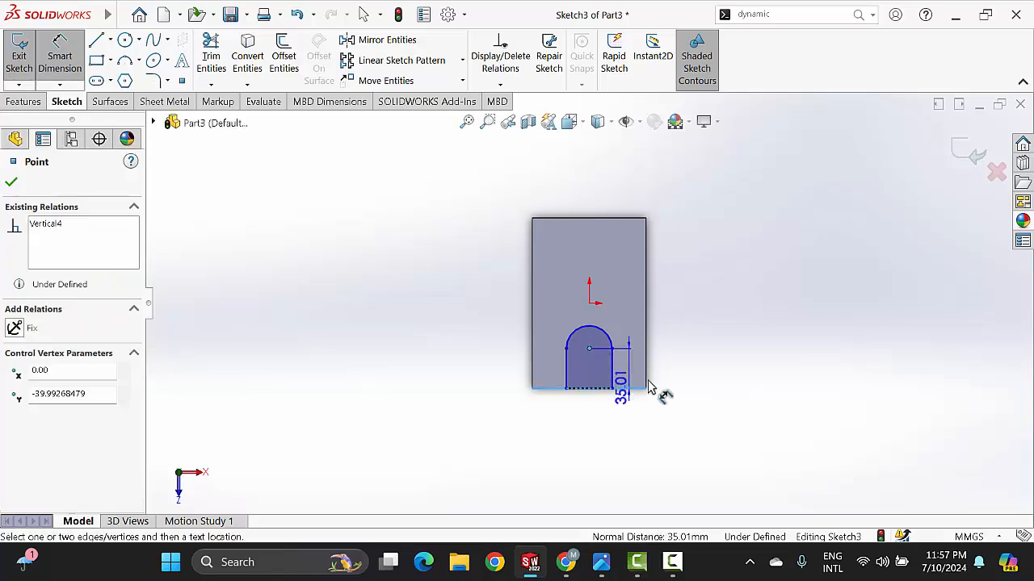
click(703, 369)
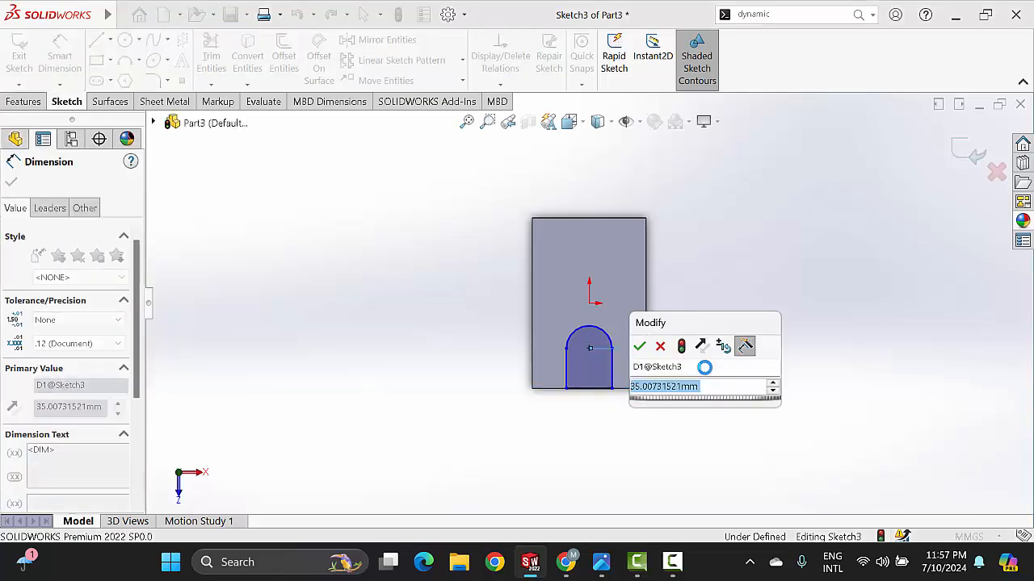
text(15)
key(Return)
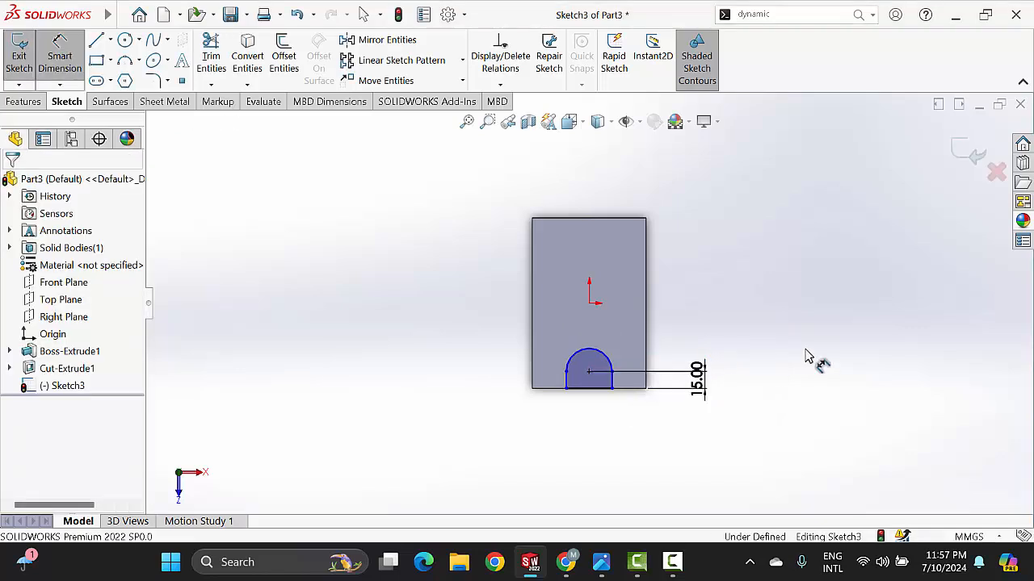
Set the slot arc's radius to 7.5 mm.
click(595, 354)
click(682, 297)
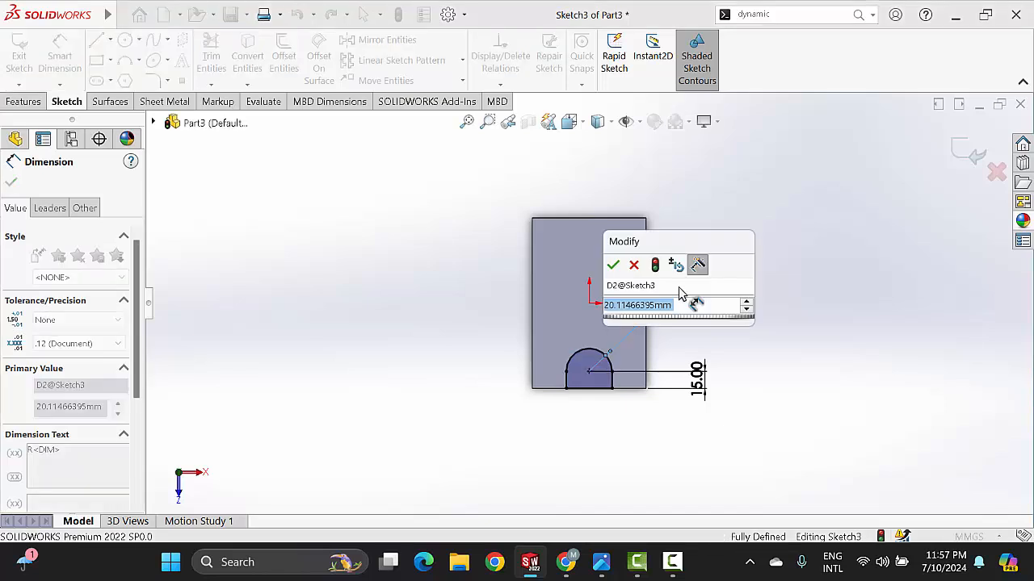
text(15)
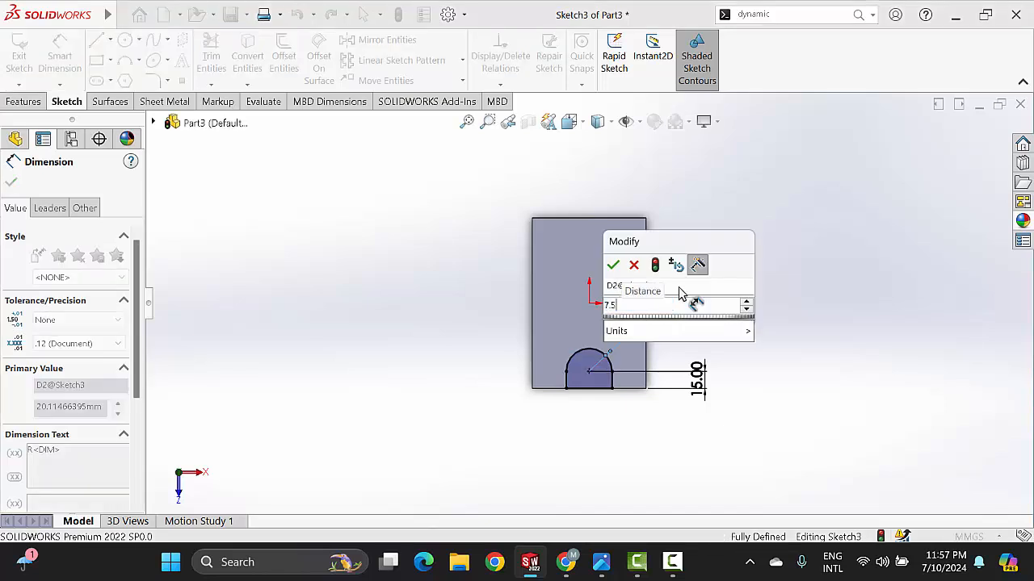
key(Return)
click(761, 318)
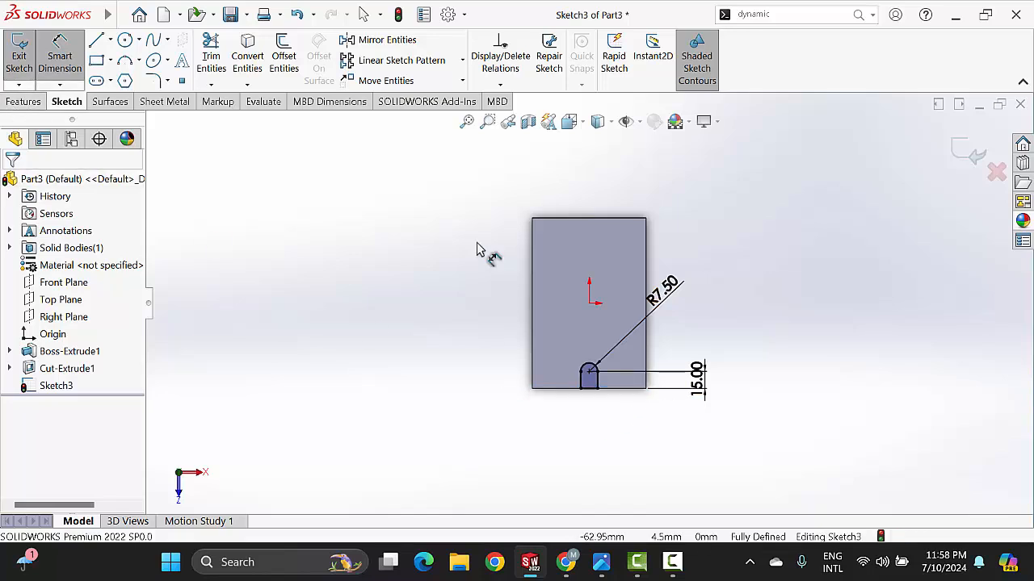
Cut-extrude the slot profile Through All to open the round-ended slot in the base plate's short edge.
click(25, 102)
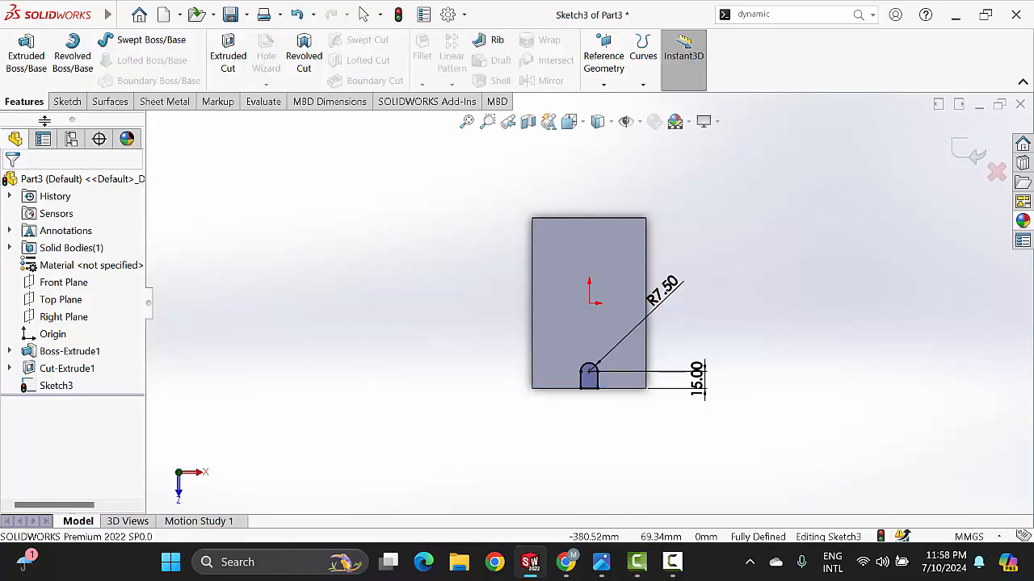
click(228, 68)
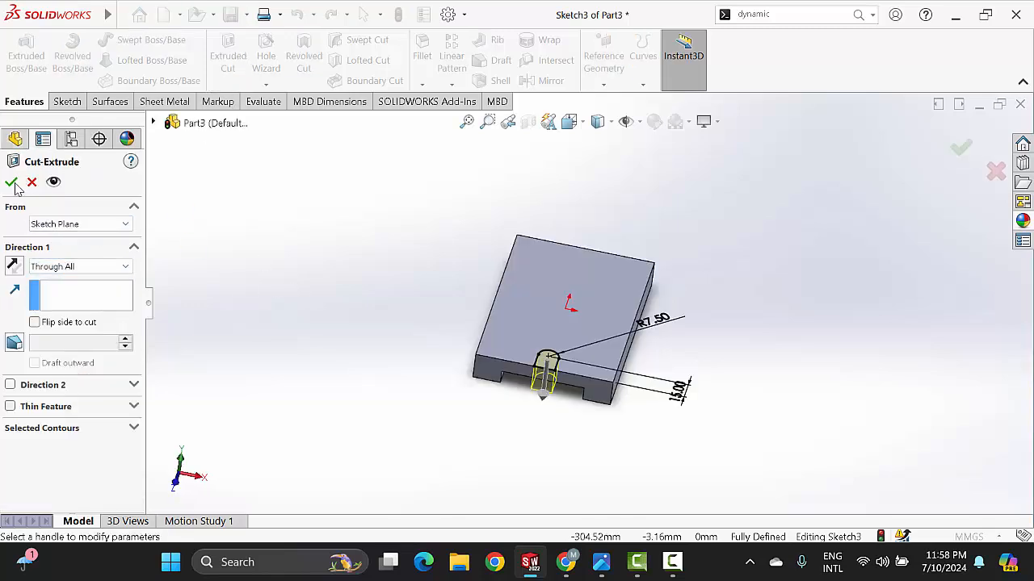
click(12, 183)
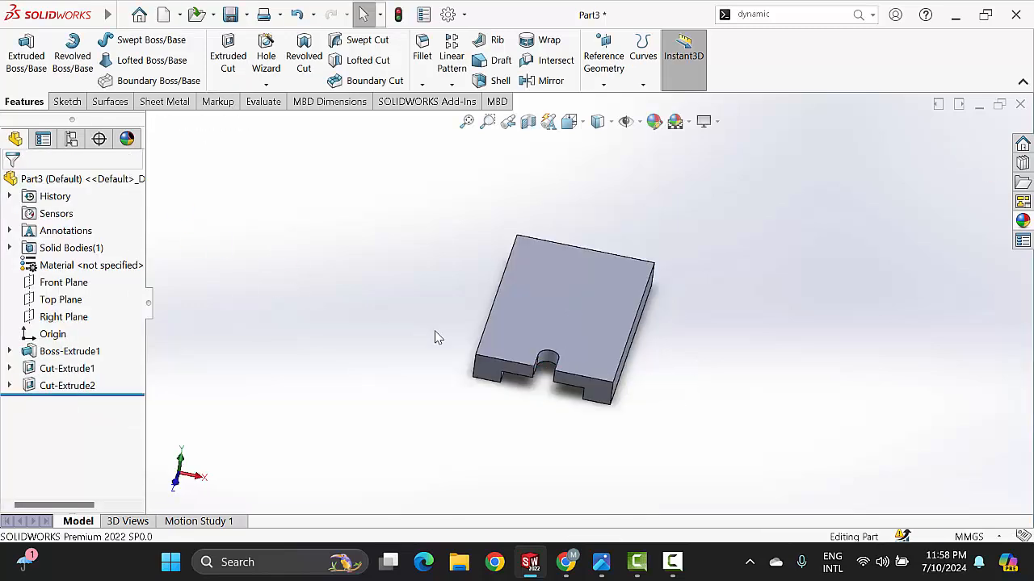
Mirror the slot cut about the Front Plane to create the matching slot at the opposite short edge.
scroll(563, 357, down, 5)
scroll(600, 342, up, 5)
middle_drag(600, 342, 523, 449)
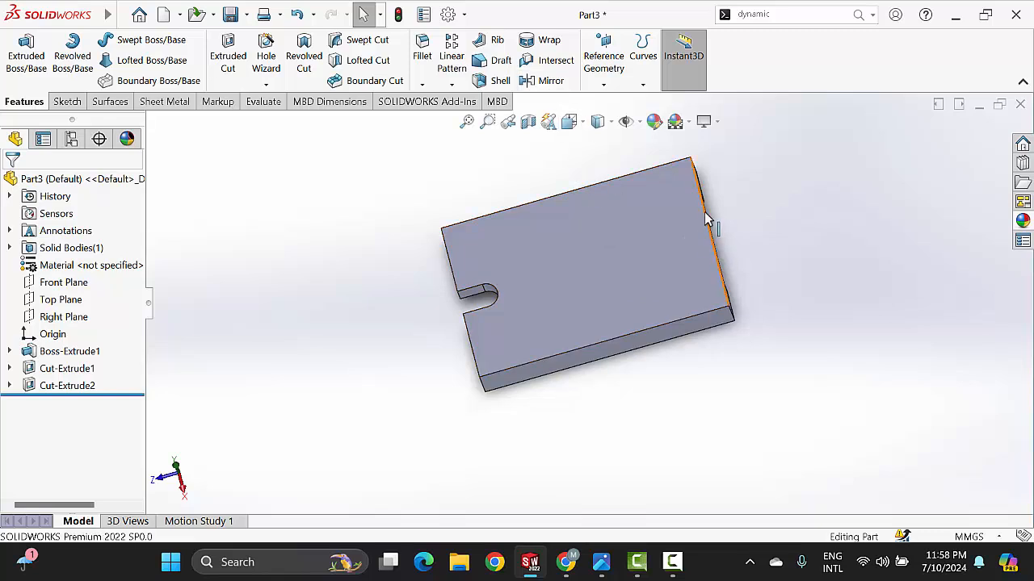
click(546, 84)
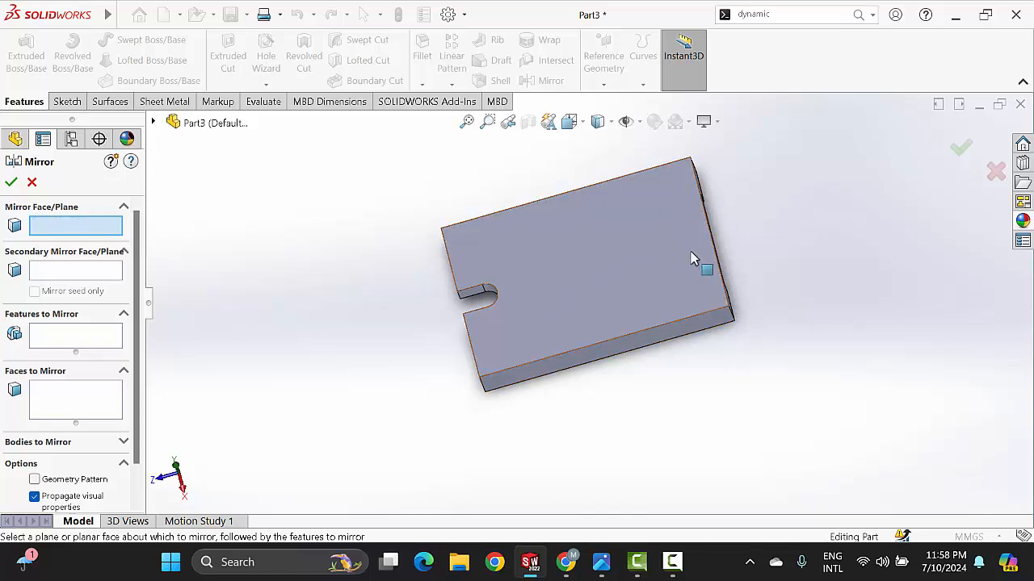
click(154, 123)
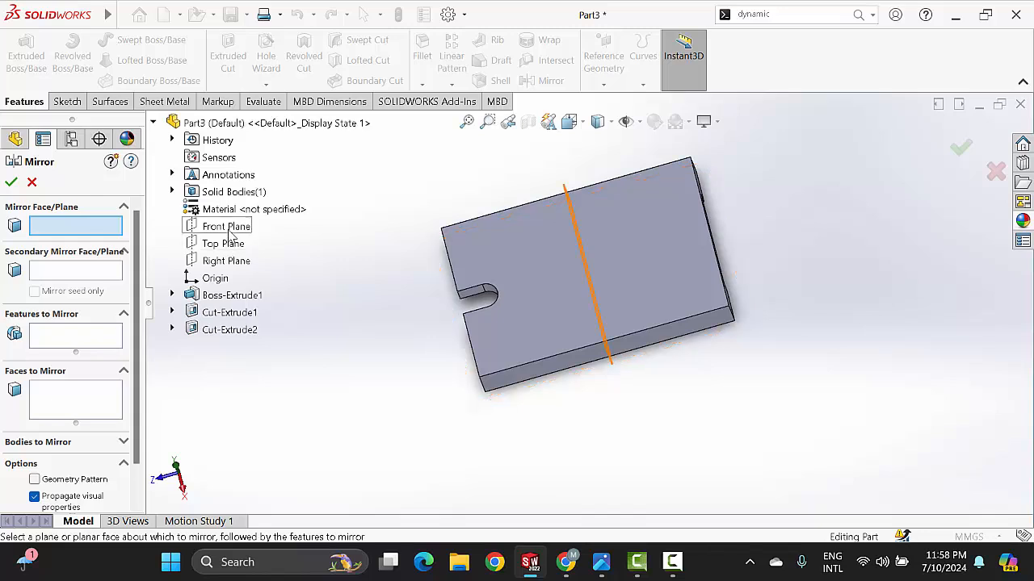
click(228, 229)
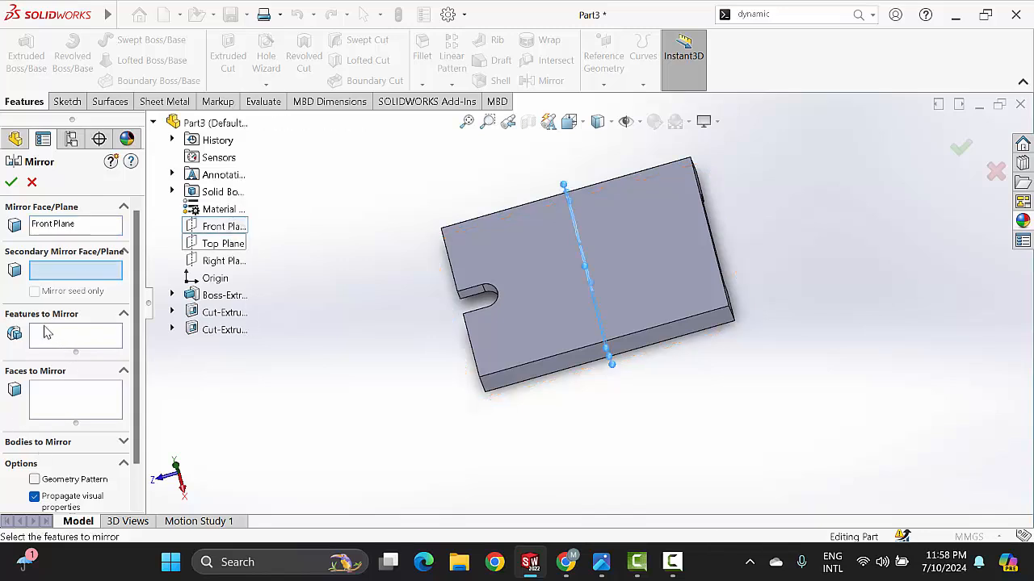
click(73, 334)
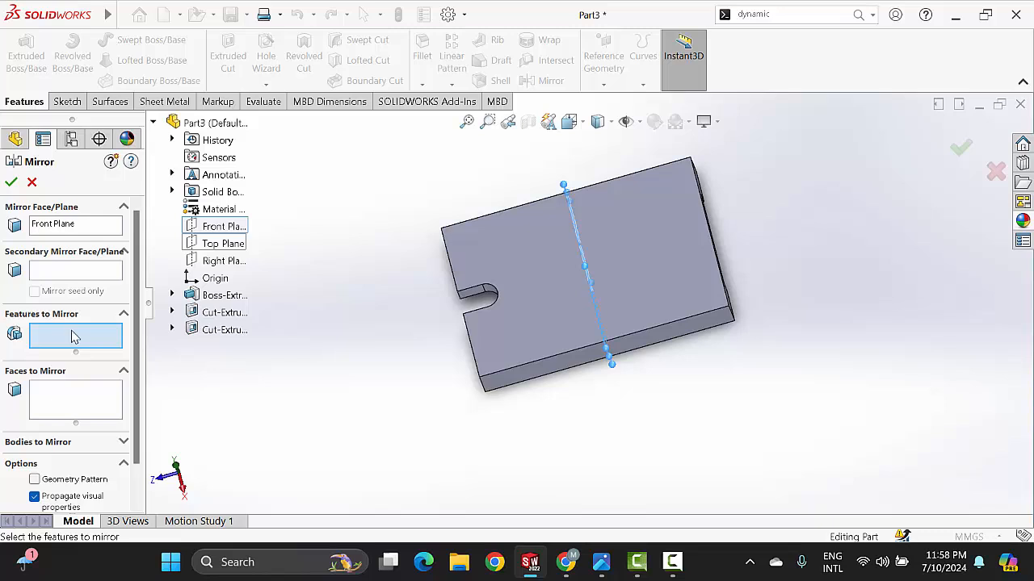
click(228, 336)
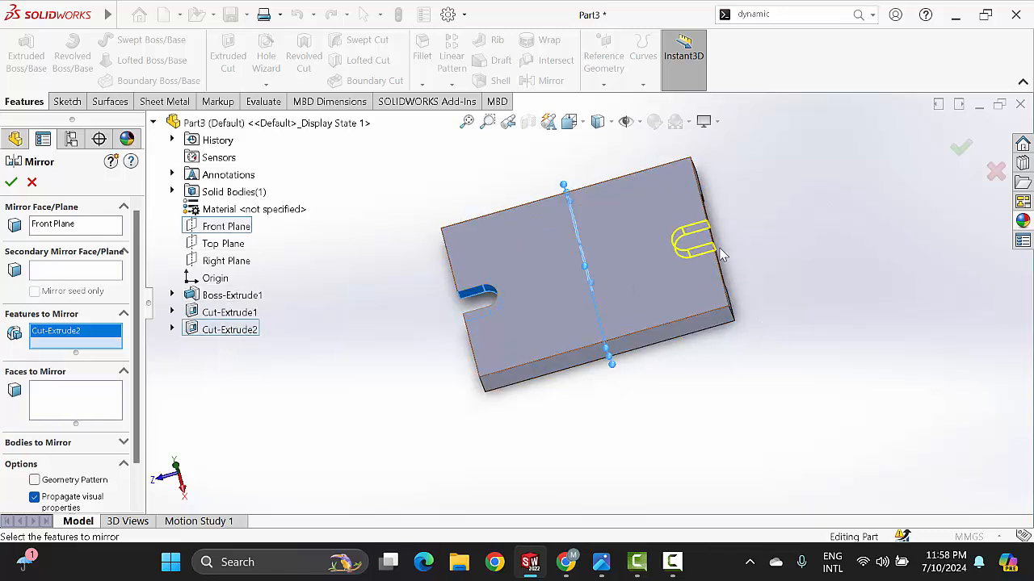
click(11, 184)
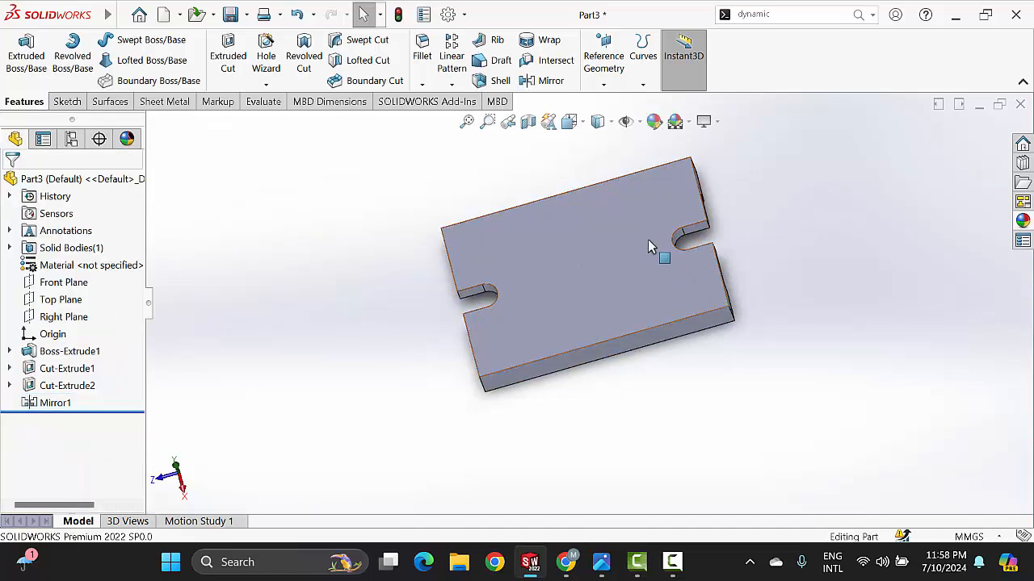
Inspect the base plate with both slots and consult the reference drawing for the sloped upright's profile.
middle_drag(653, 247, 726, 258)
scroll(547, 370, up, 4)
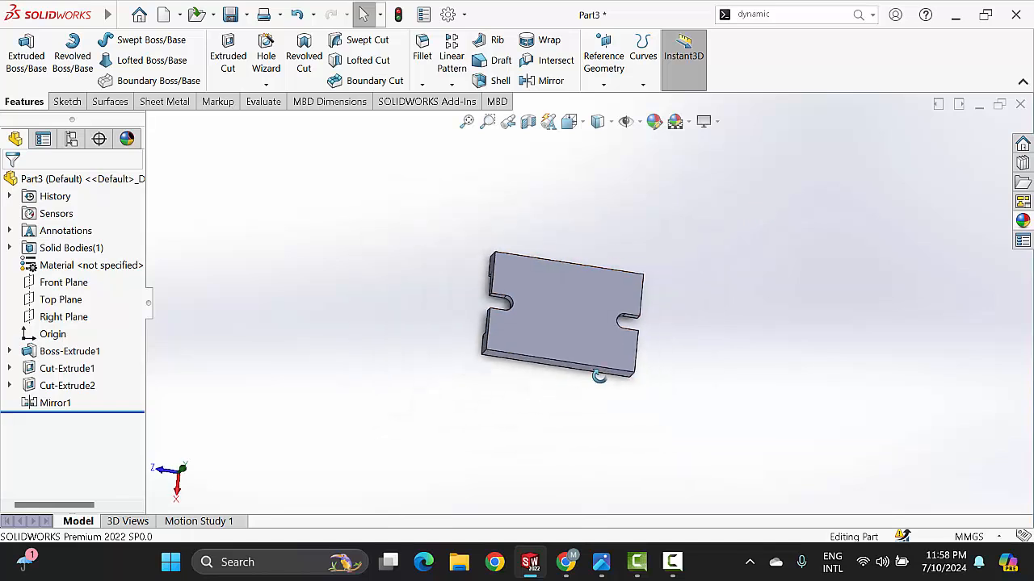
middle_drag(599, 378, 531, 316)
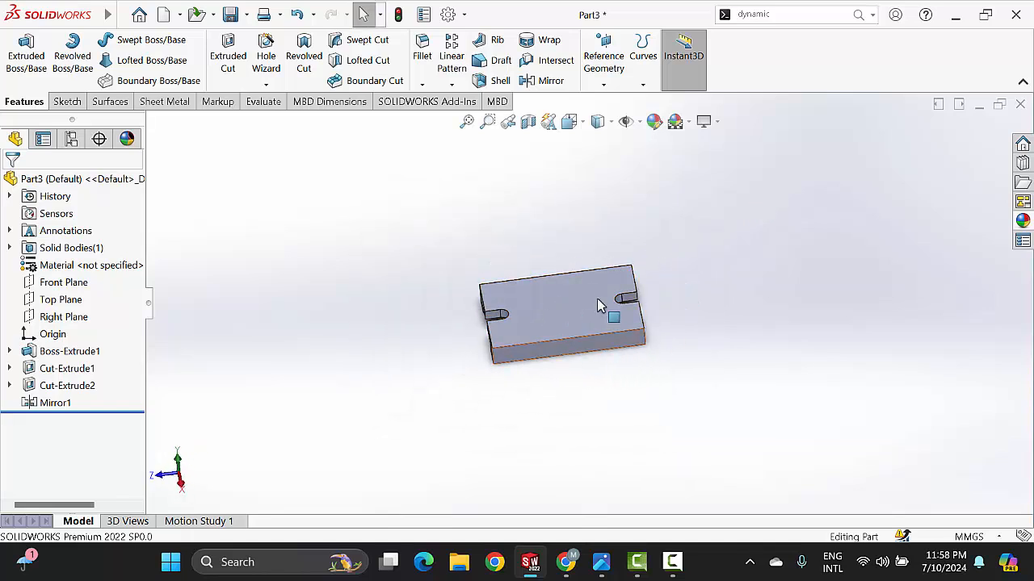
click(602, 563)
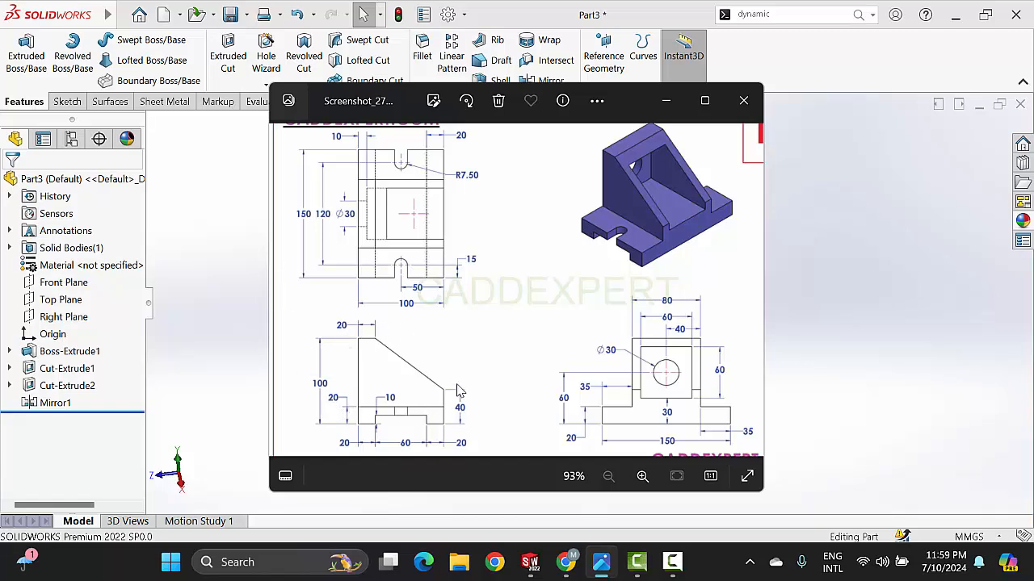
click(665, 102)
middle_drag(533, 370, 581, 335)
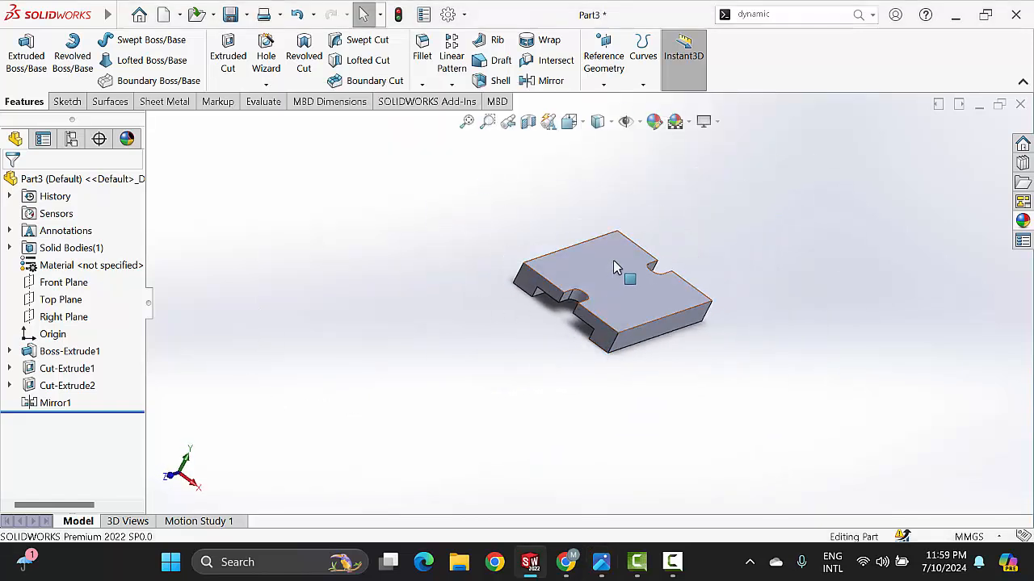
scroll(640, 296, down, 5)
scroll(640, 292, up, 4)
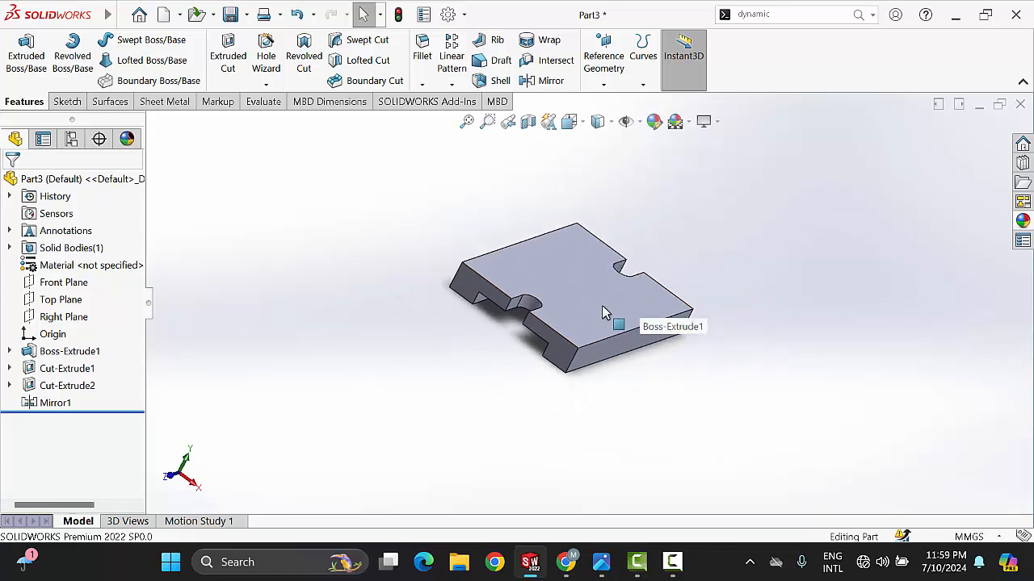
middle_drag(602, 307, 583, 330)
scroll(579, 304, down, 1)
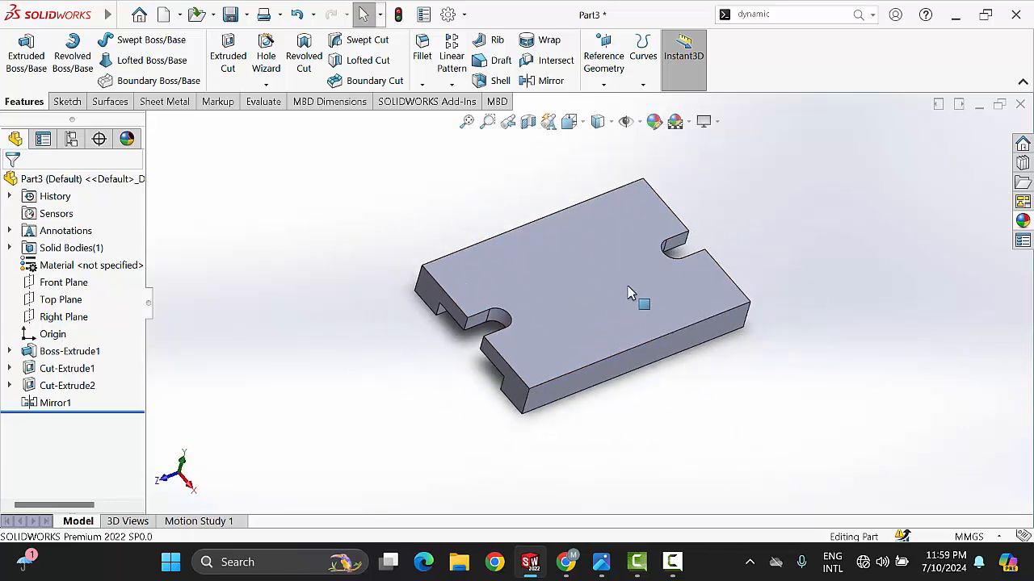
middle_drag(627, 293, 701, 242)
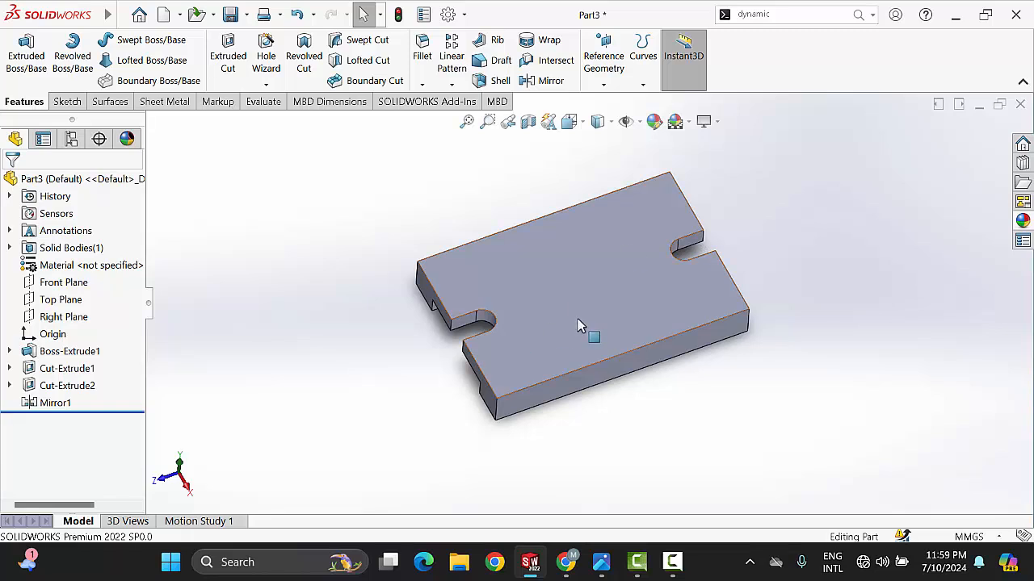
scroll(577, 319, up, 2)
middle_drag(577, 319, 610, 285)
scroll(604, 319, down, 3)
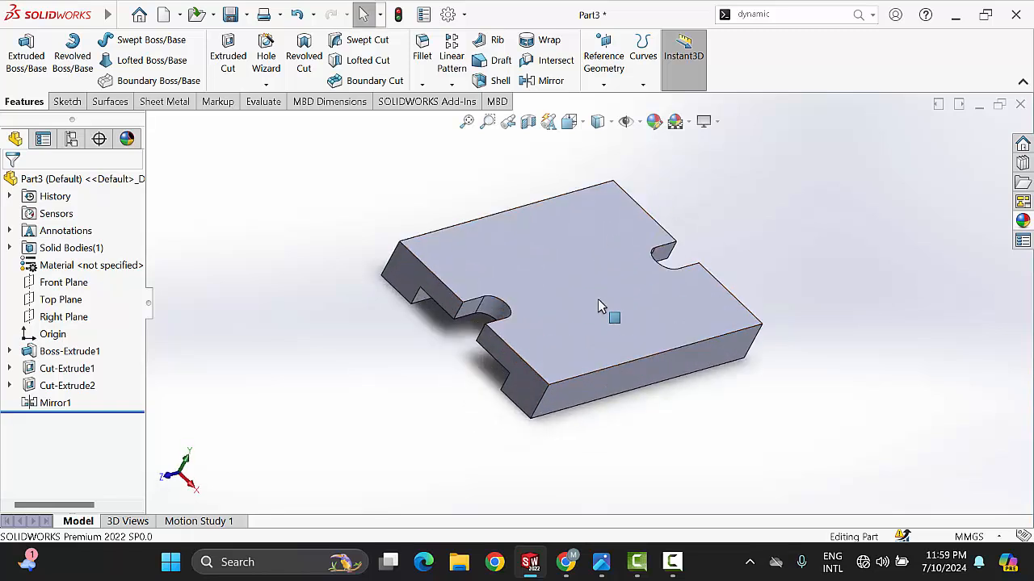
scroll(600, 307, up, 1)
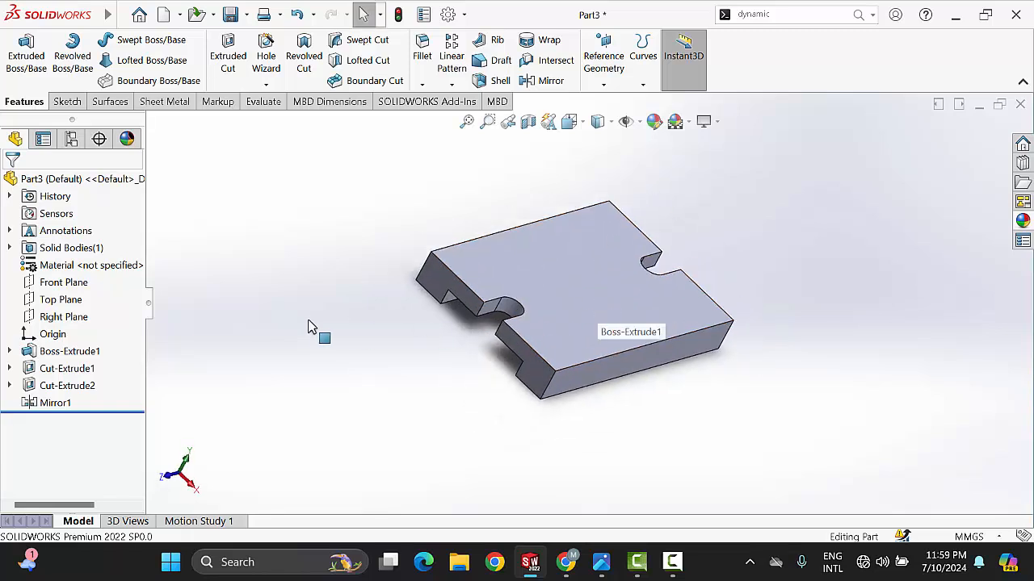
On the Front Plane, sketch four connected lines above the base: a vertical, a short horizontal, an 80 mm (about) slope and a leg about 17 mm.
click(65, 282)
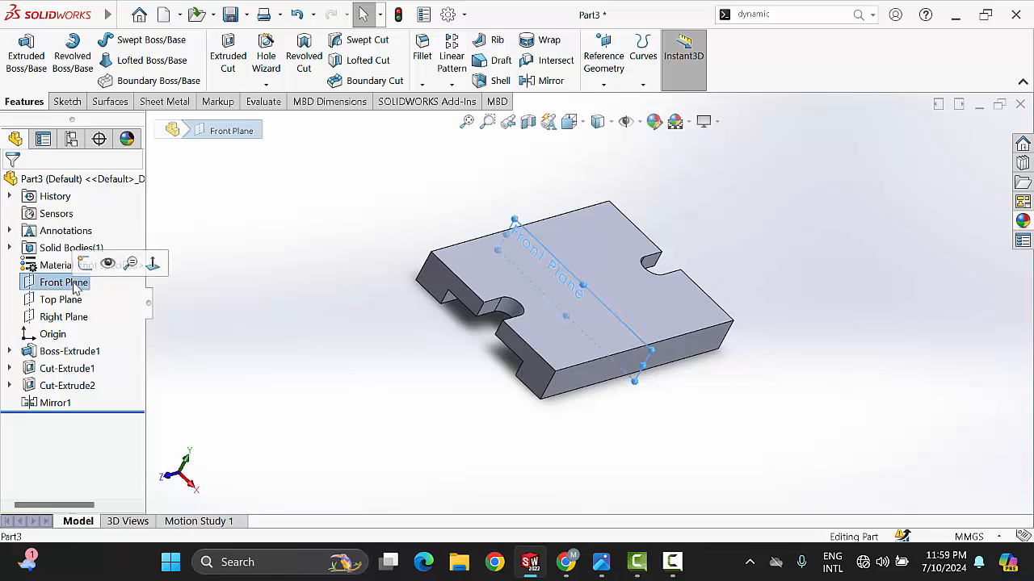
click(84, 263)
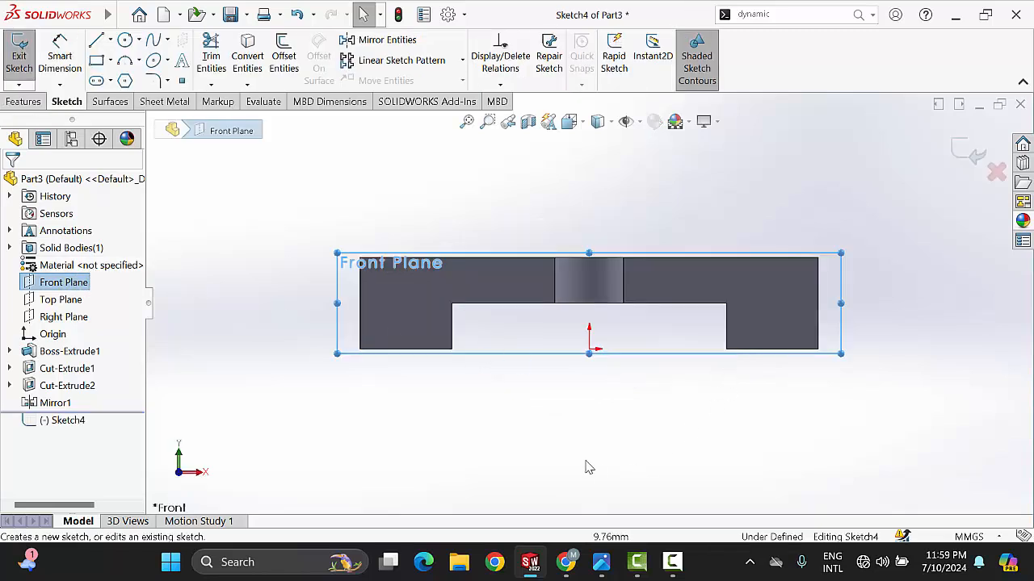
scroll(579, 456, up, 2)
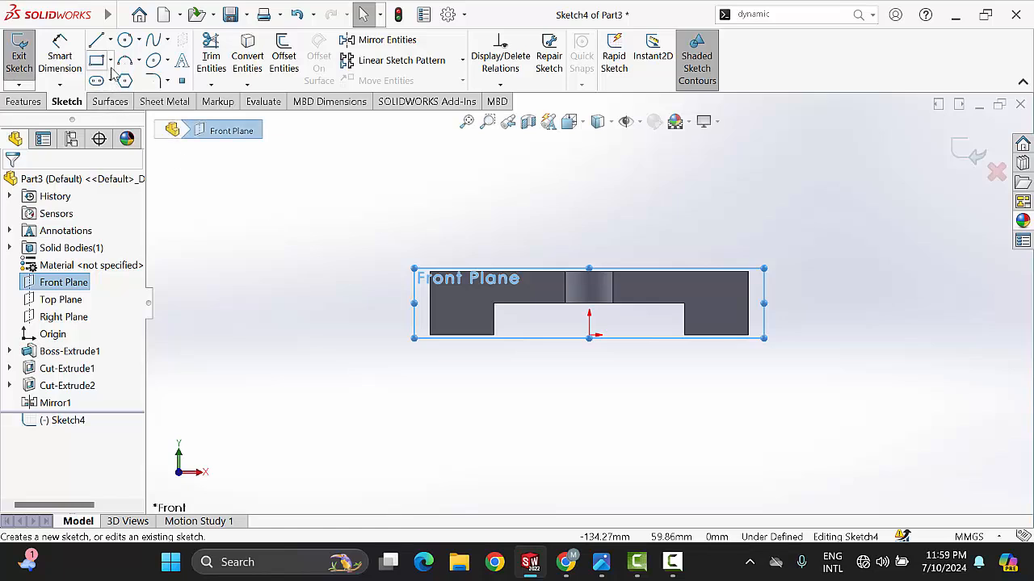
click(96, 39)
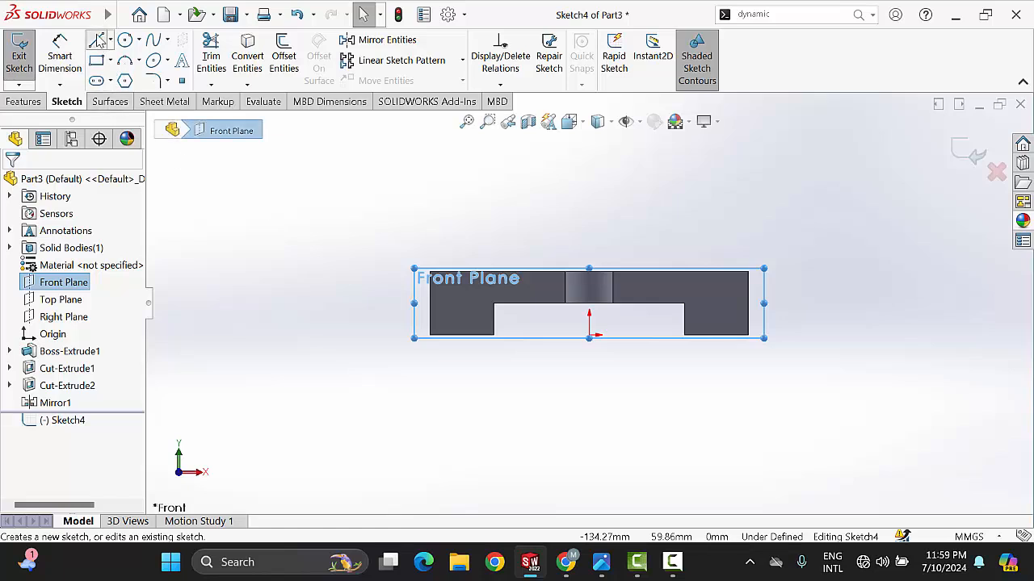
click(429, 271)
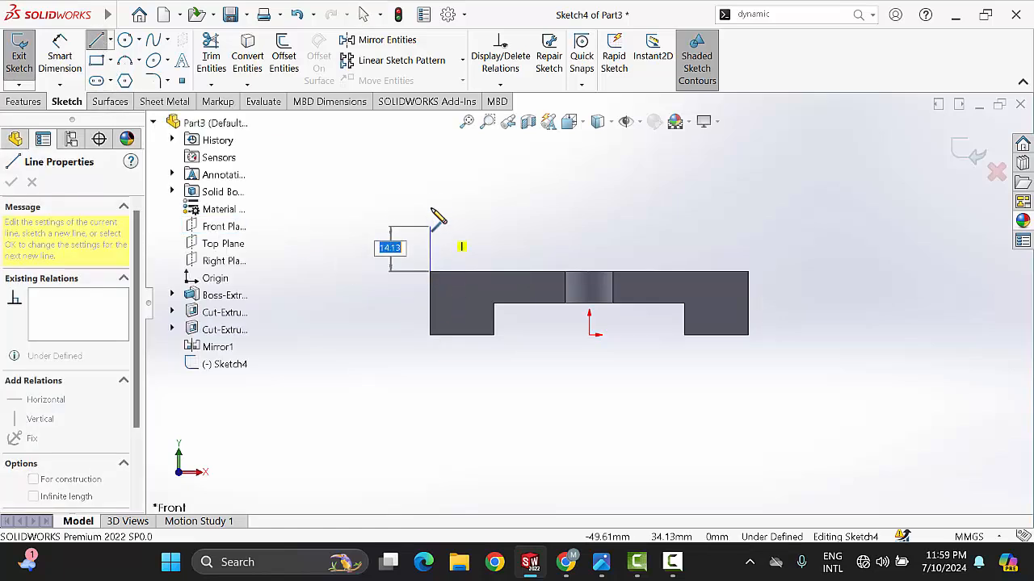
click(430, 155)
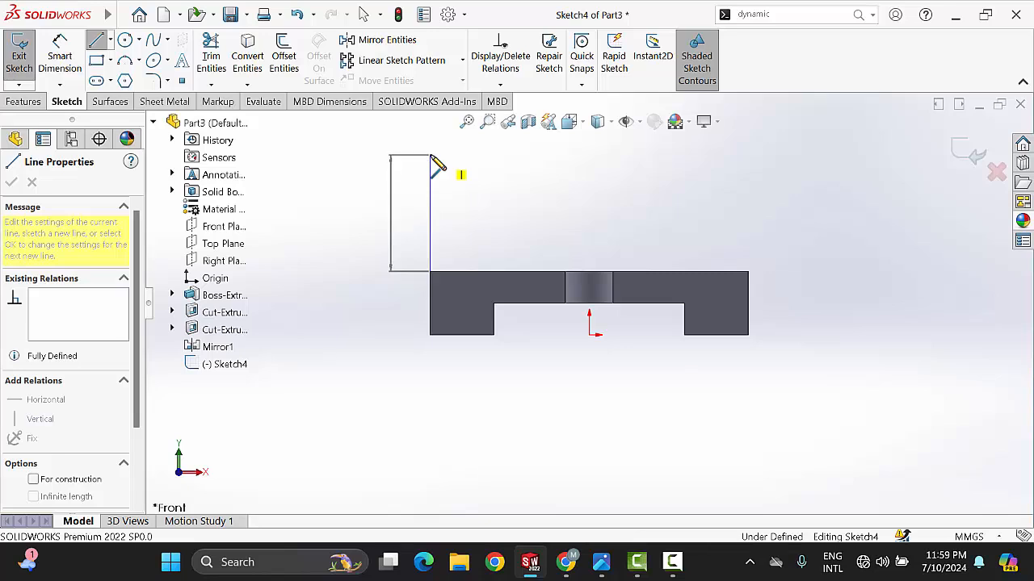
click(496, 156)
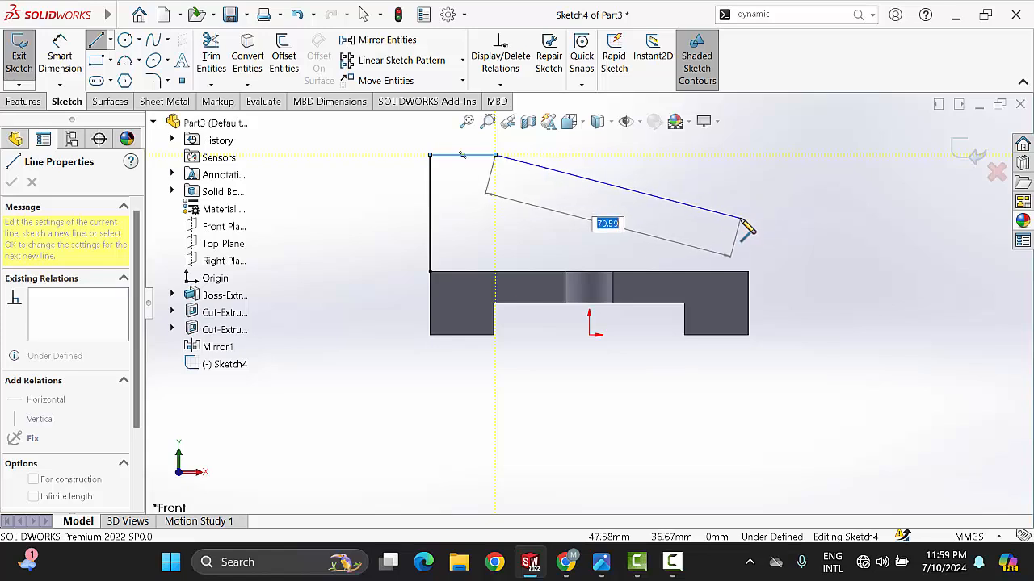
click(741, 218)
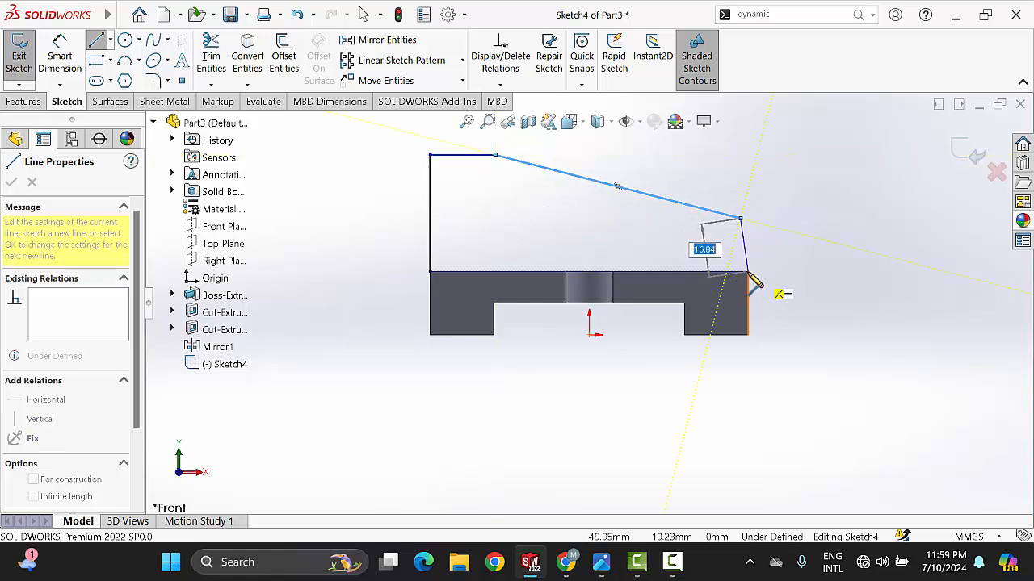
click(748, 272)
right_click(781, 230)
click(811, 238)
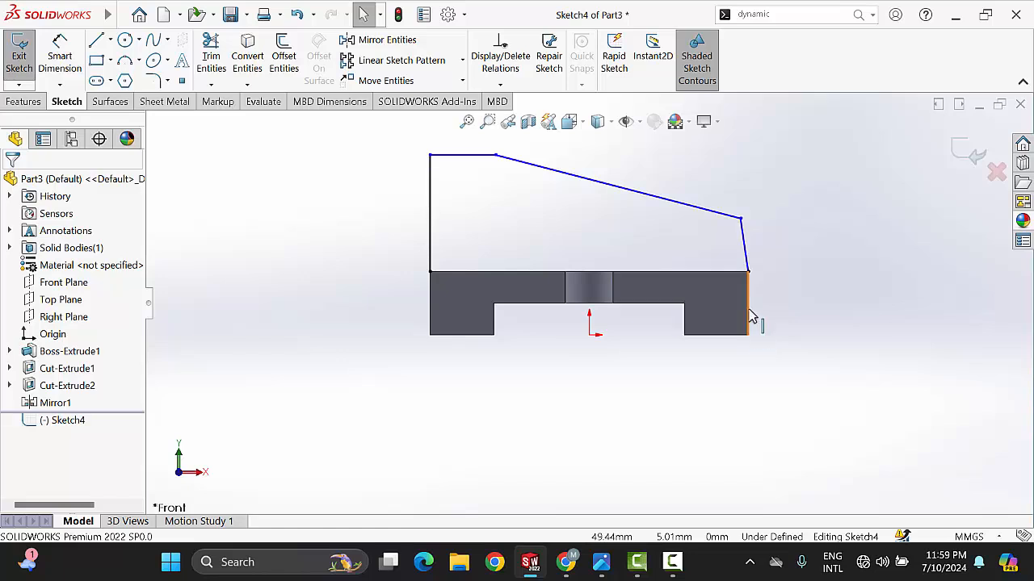
Add a Vertical relation to the short leg joining the slope's lower end to the base plate.
click(748, 254)
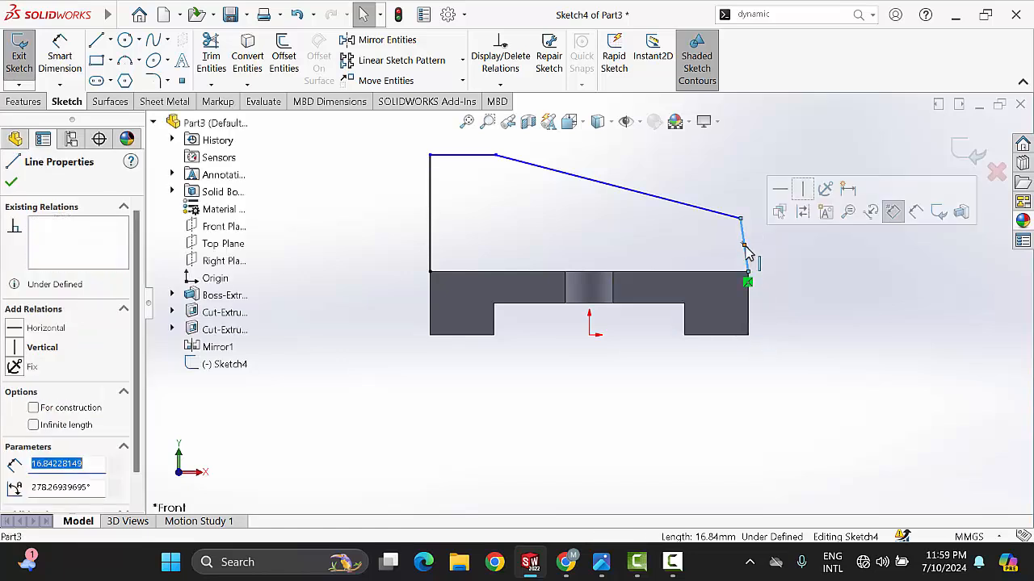
click(802, 189)
click(793, 323)
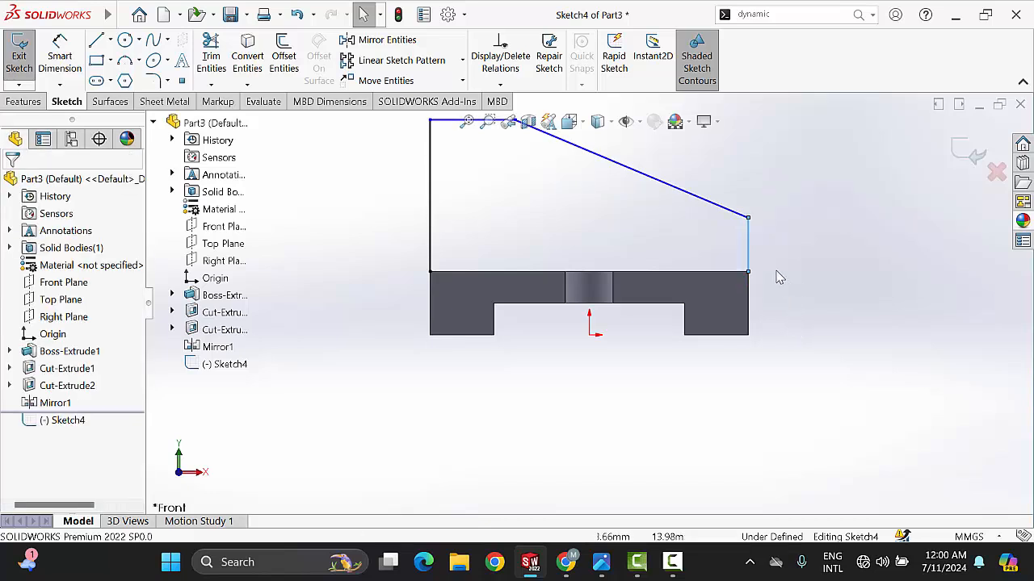
Dimension the height from the base plate's bottom corner to the profile's top corner as 100 mm.
scroll(768, 271, up, 3)
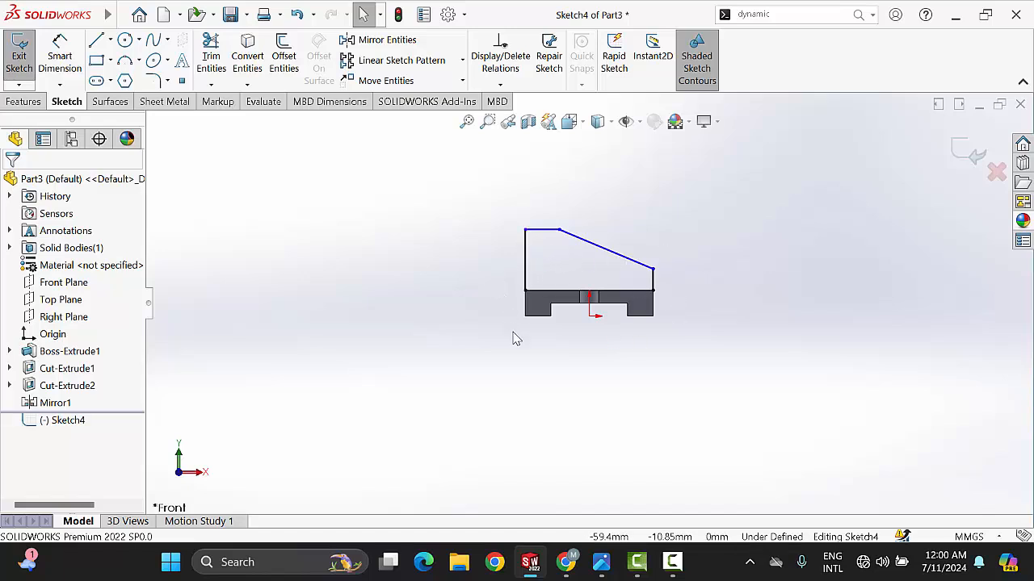
click(65, 47)
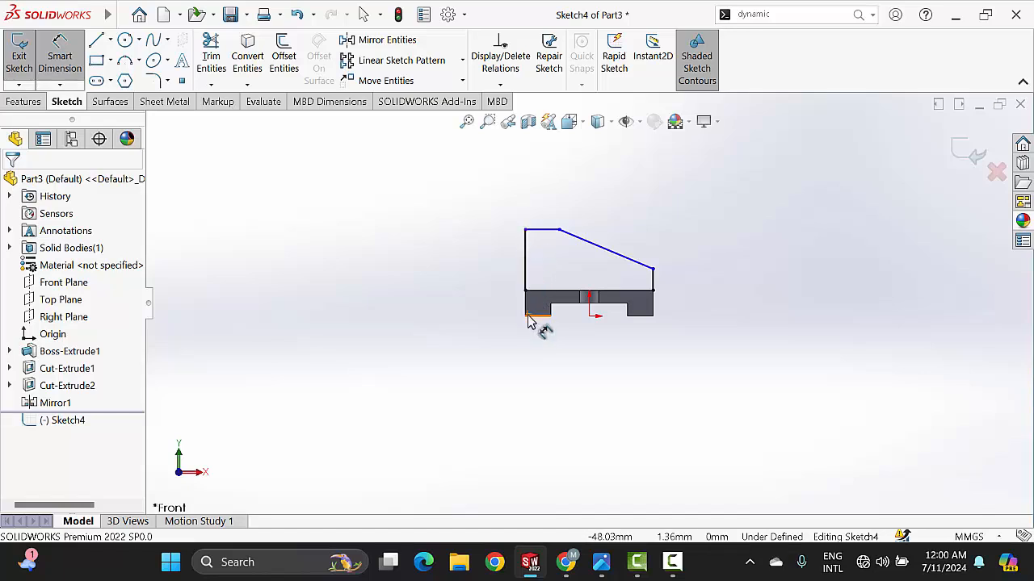
click(525, 231)
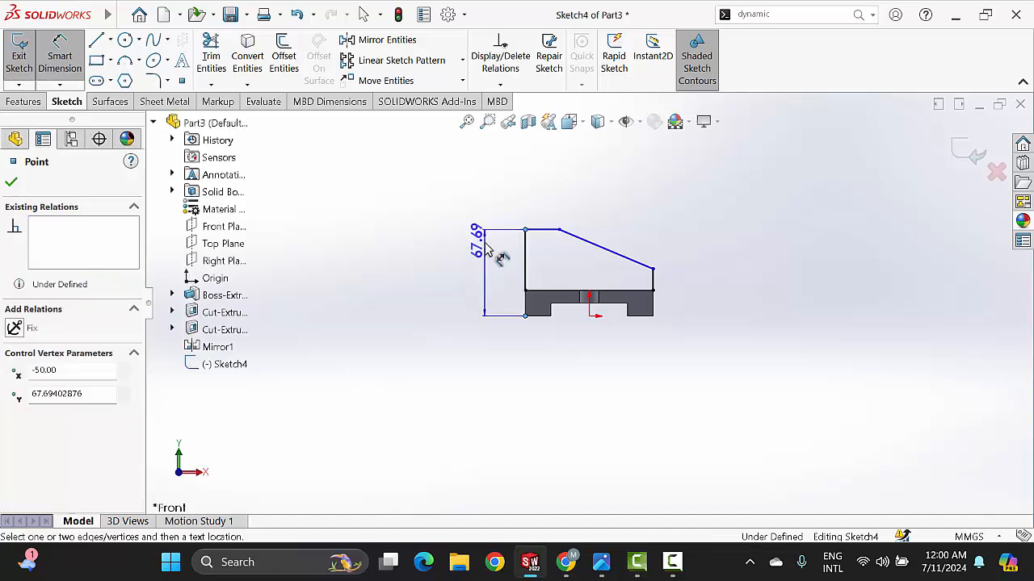
click(489, 273)
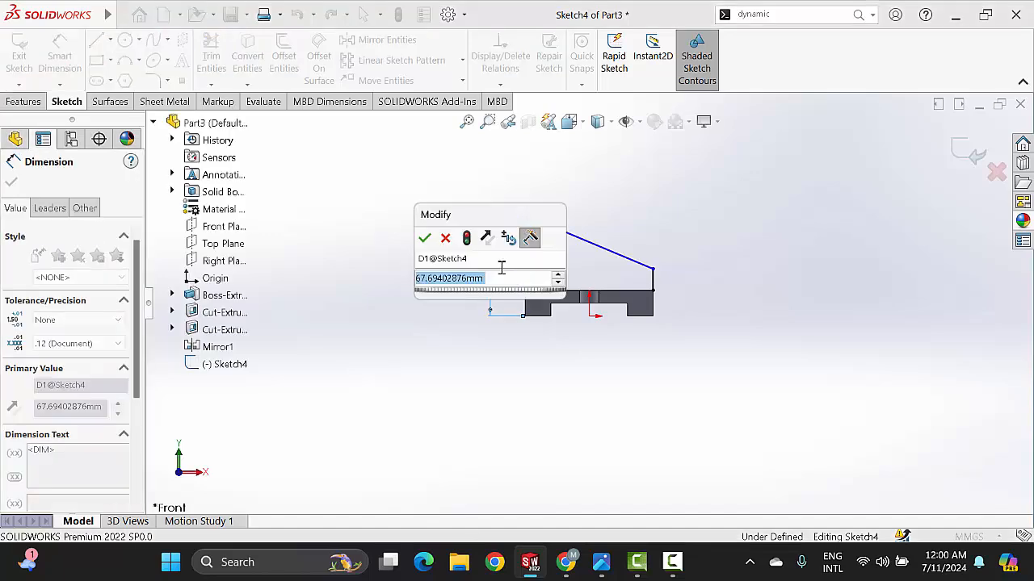
text(100)
key(Return)
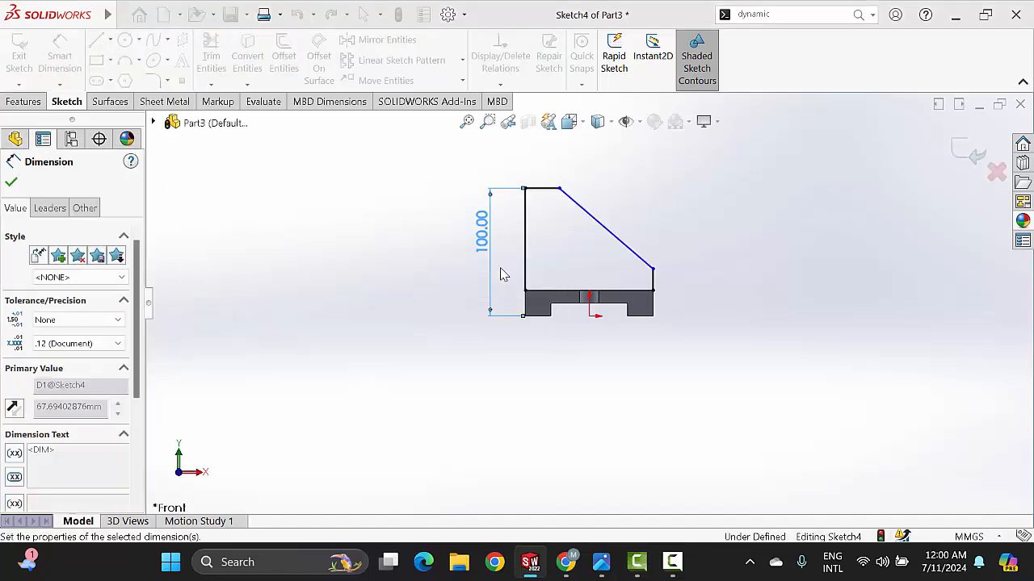
Dimension the short horizontal line at the top of the upright's profile as 20 mm.
click(548, 189)
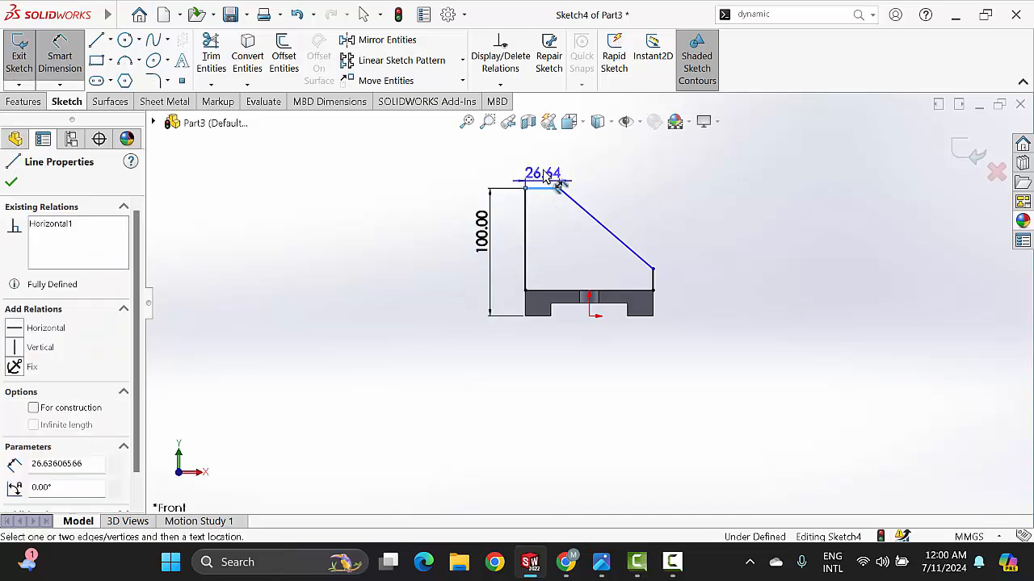
click(544, 169)
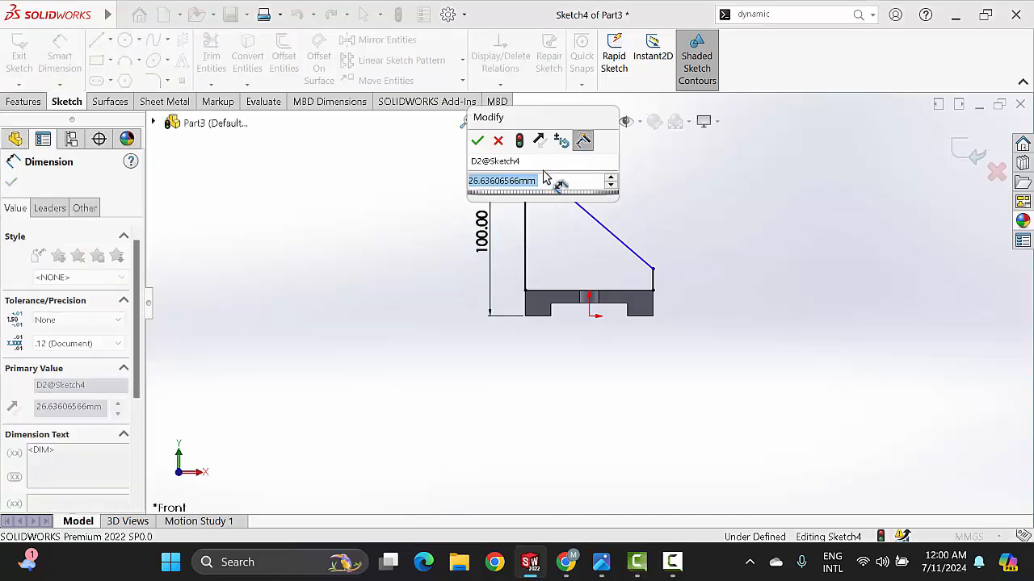
text(20)
key(Return)
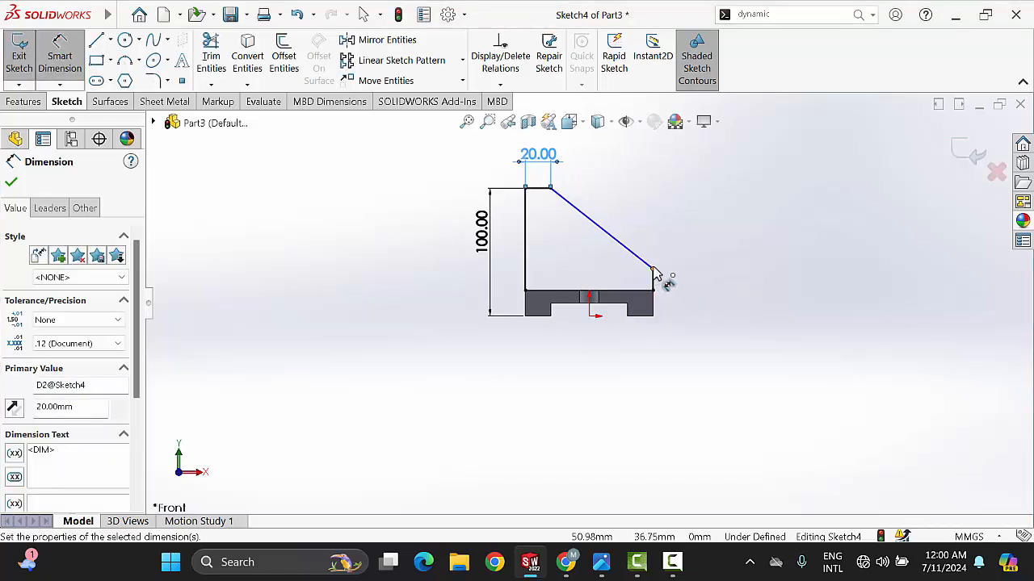
Dimension the height from the base plate's bottom corner to the slope's lower end as 40 mm.
click(653, 270)
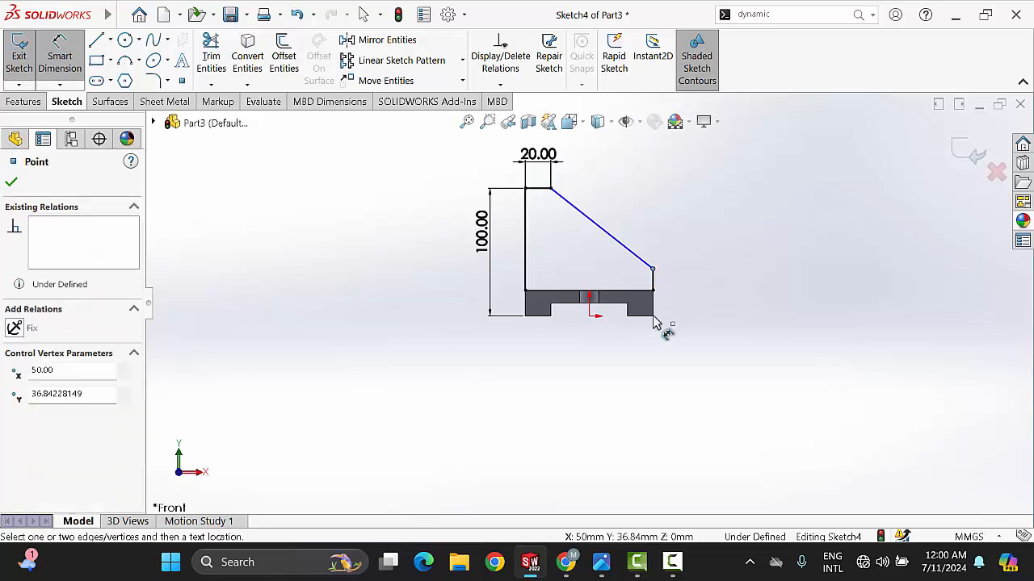
click(654, 317)
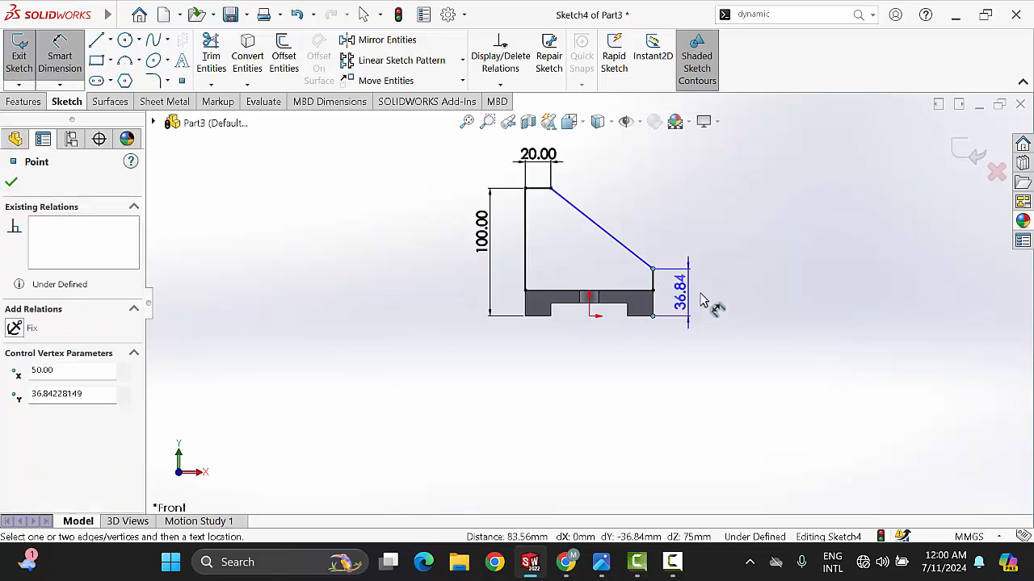
click(703, 293)
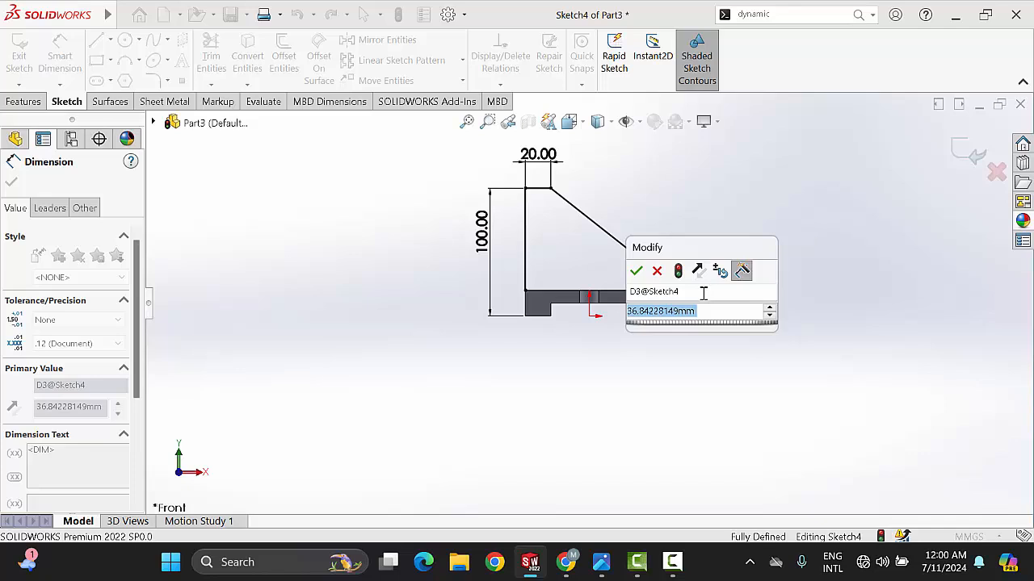
text(40)
key(Return)
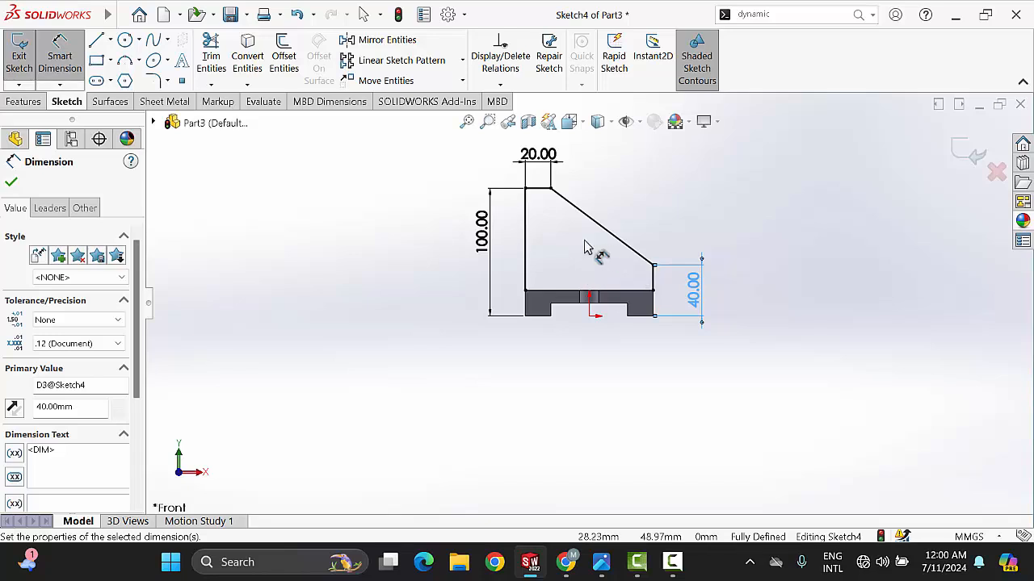
Close the upright's profile with a horizontal line along the base plate's top edge.
click(96, 40)
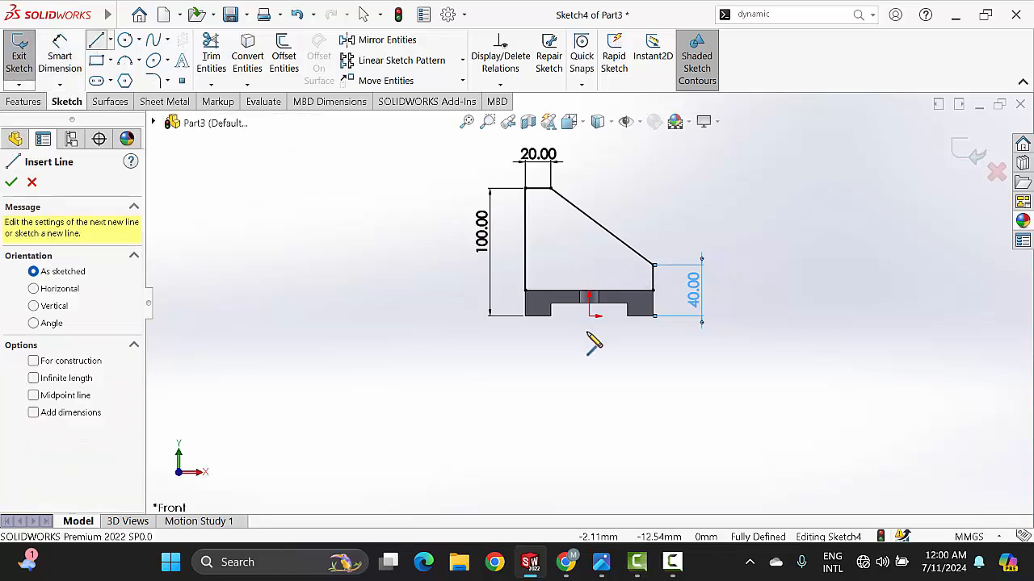
click(524, 291)
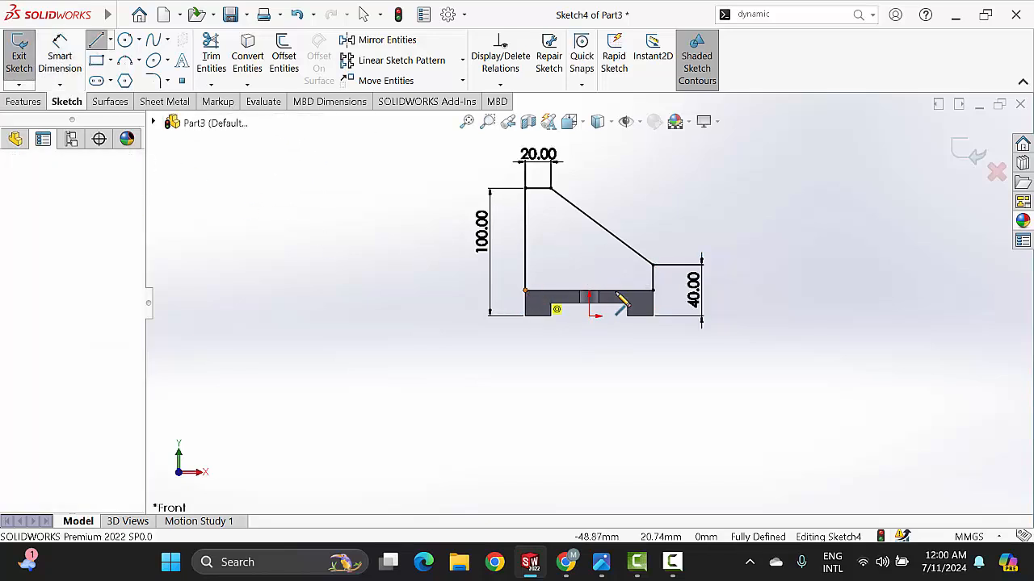
click(654, 291)
right_click(652, 168)
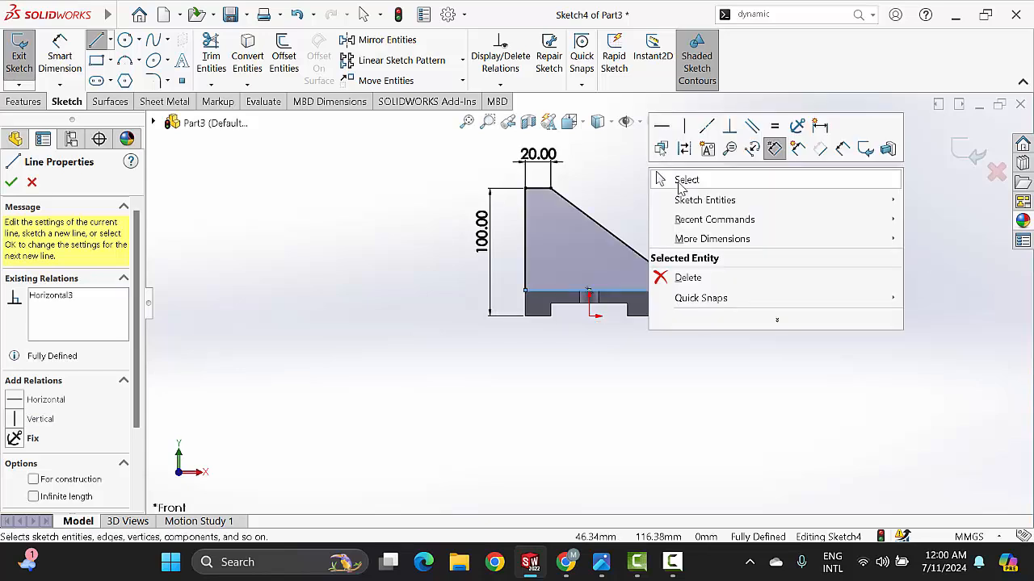
click(685, 178)
Check the upright's width in the reference drawing and extrude the closed profile as a Mid Plane boss, 80 mm deep, merged with the base.
scroll(687, 268, up, 2)
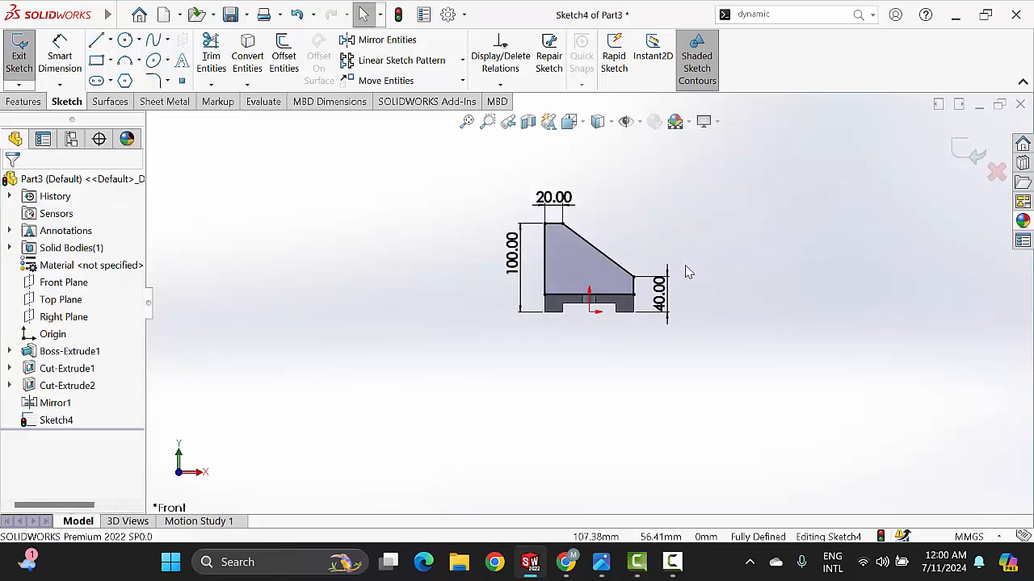
click(23, 101)
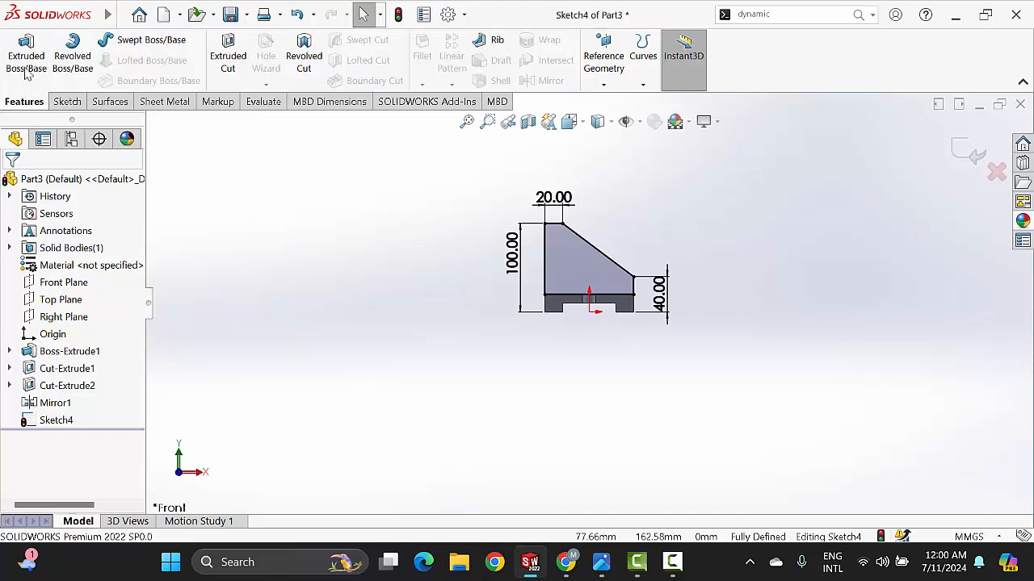
click(23, 56)
middle_drag(614, 238, 556, 299)
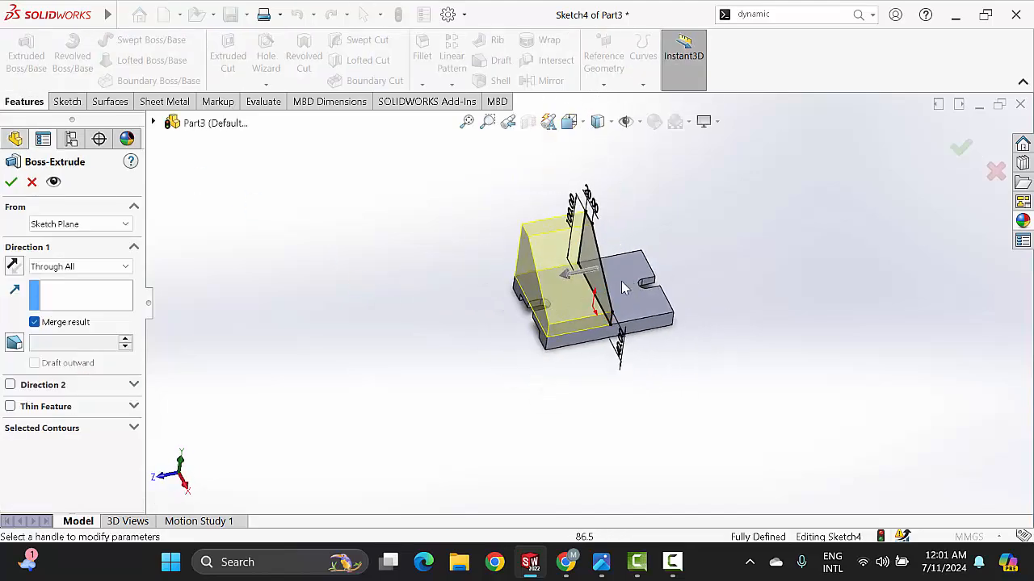
click(602, 563)
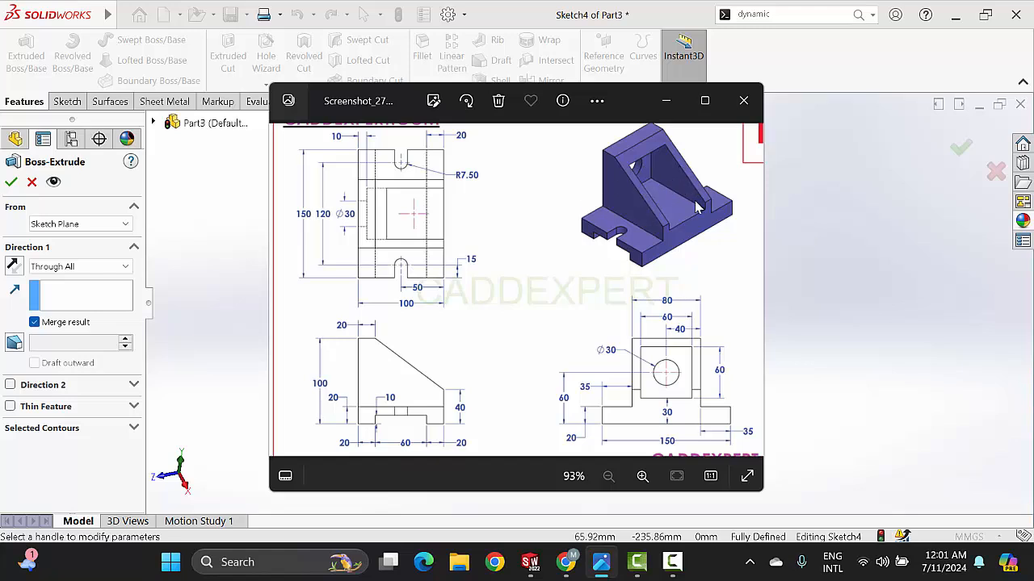
scroll(412, 242, up, 1)
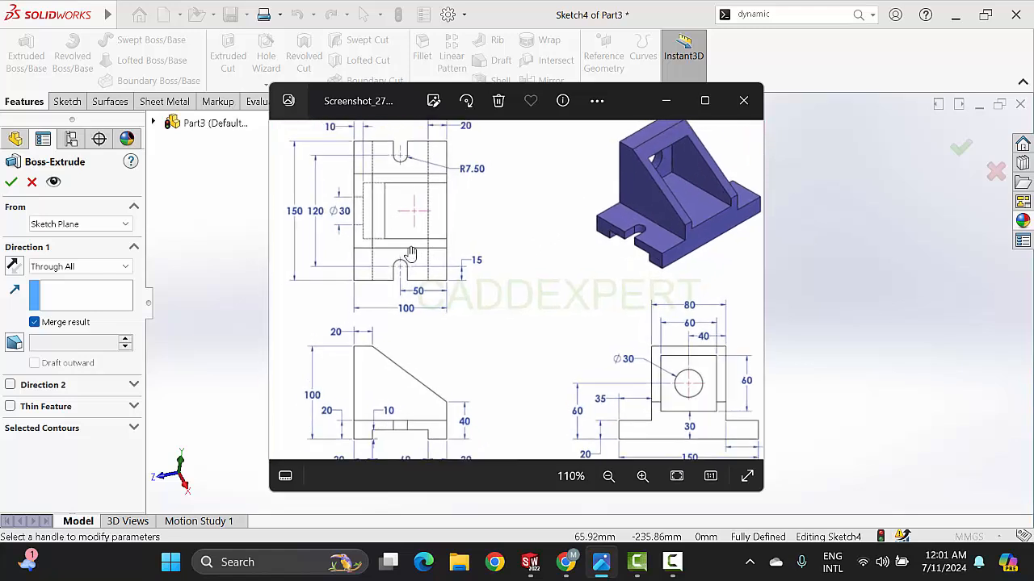
scroll(412, 251, down, 2)
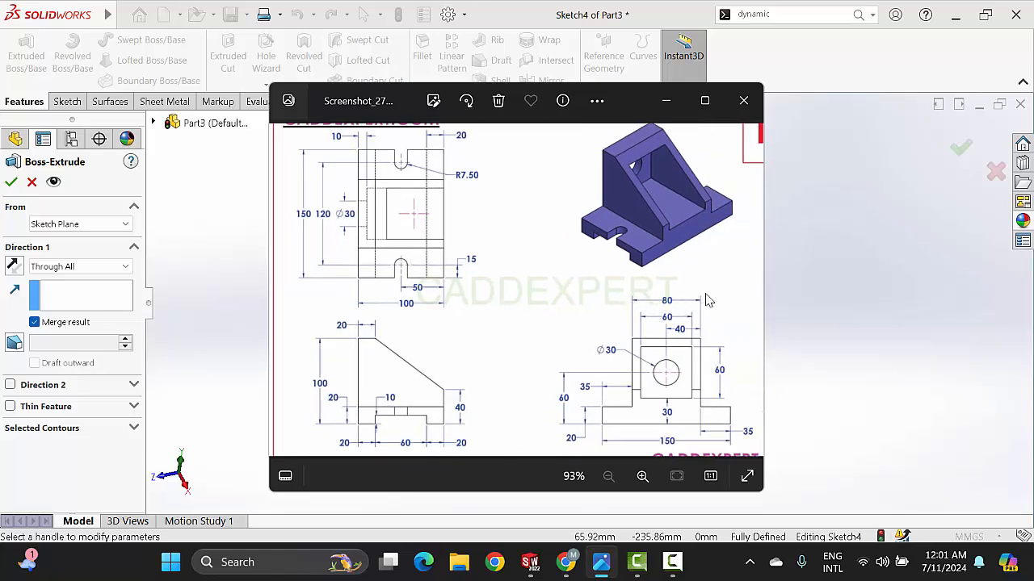
click(665, 101)
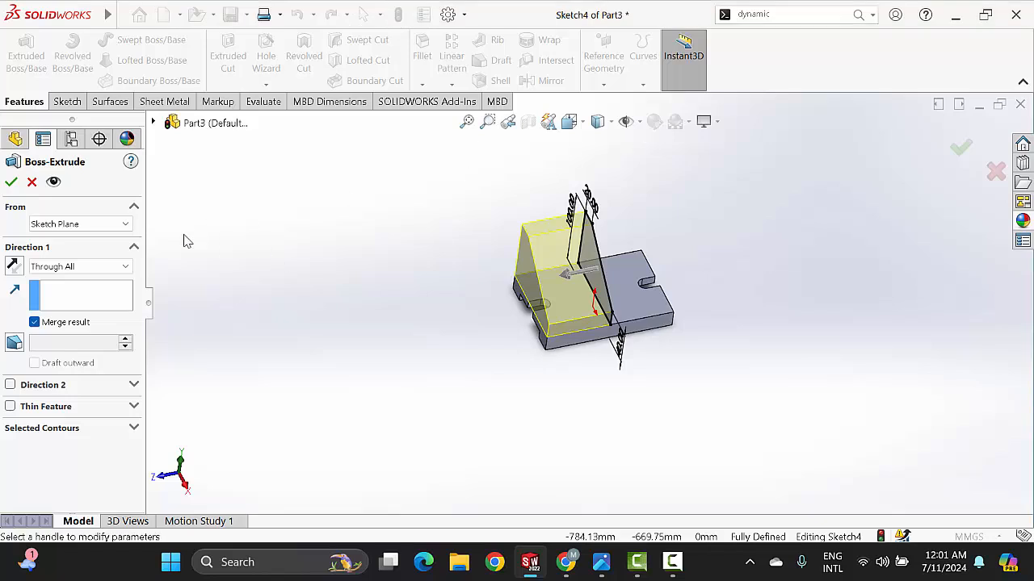
click(70, 266)
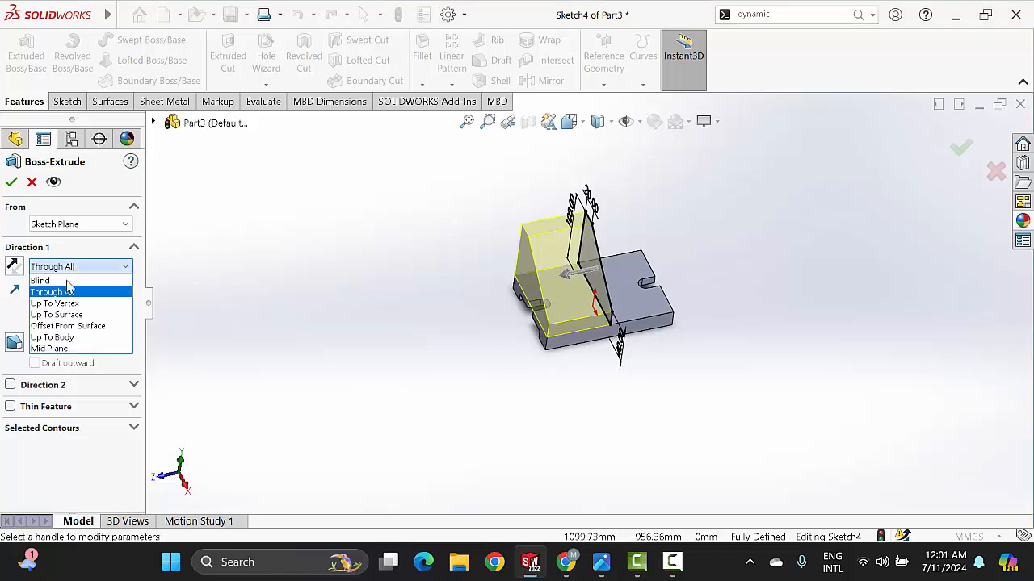
click(64, 348)
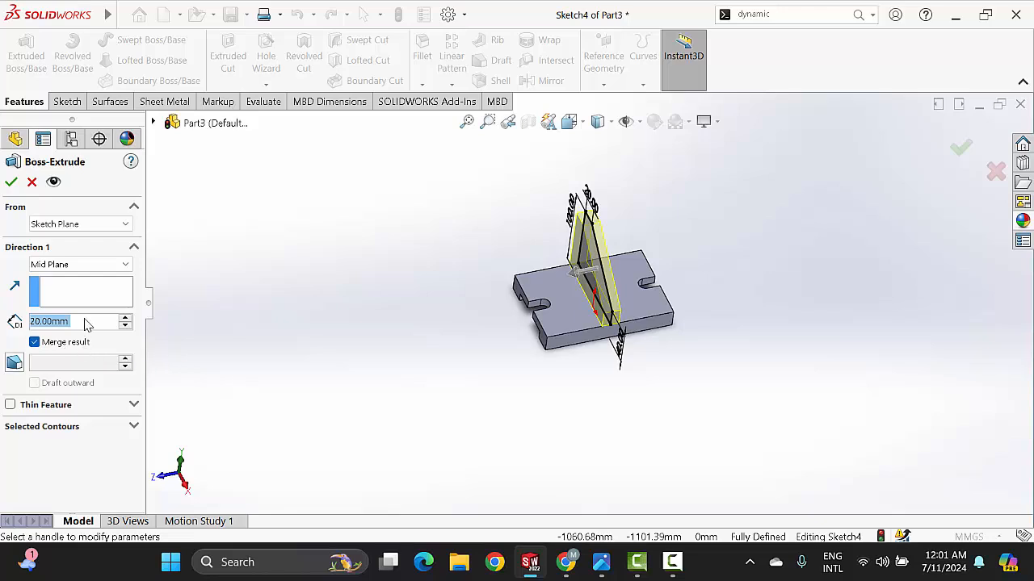
text(80)
key(Return)
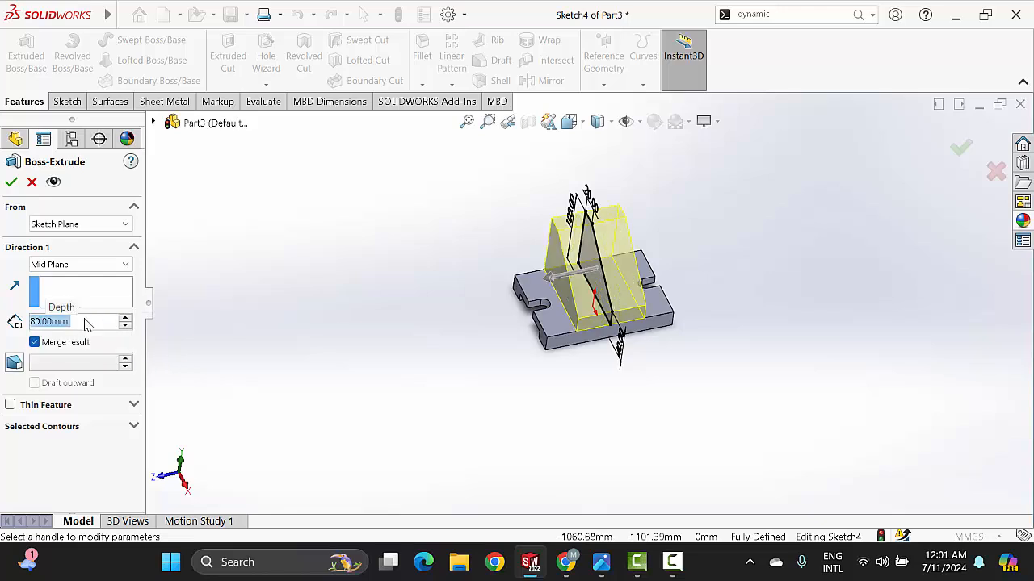
click(11, 183)
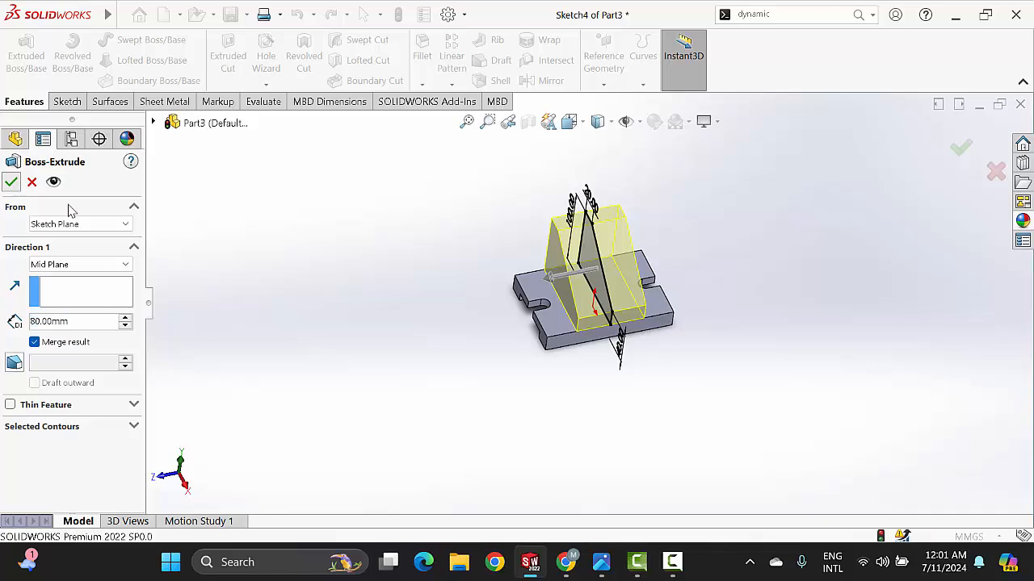
Examine the sloped upright and the slotted base from several angles.
middle_drag(596, 273, 663, 217)
scroll(606, 289, down, 4)
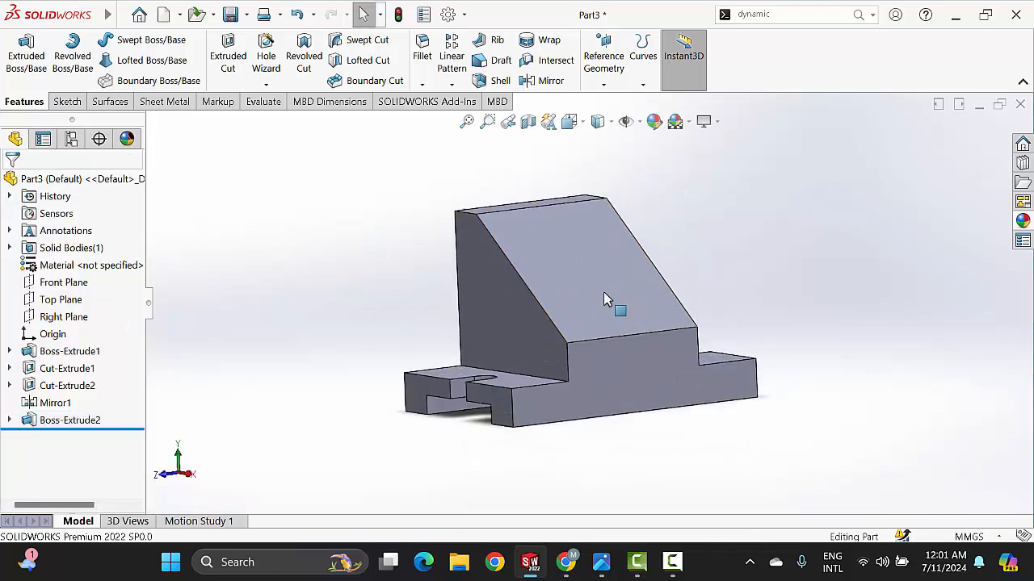
scroll(604, 291, up, 4)
middle_drag(664, 278, 644, 267)
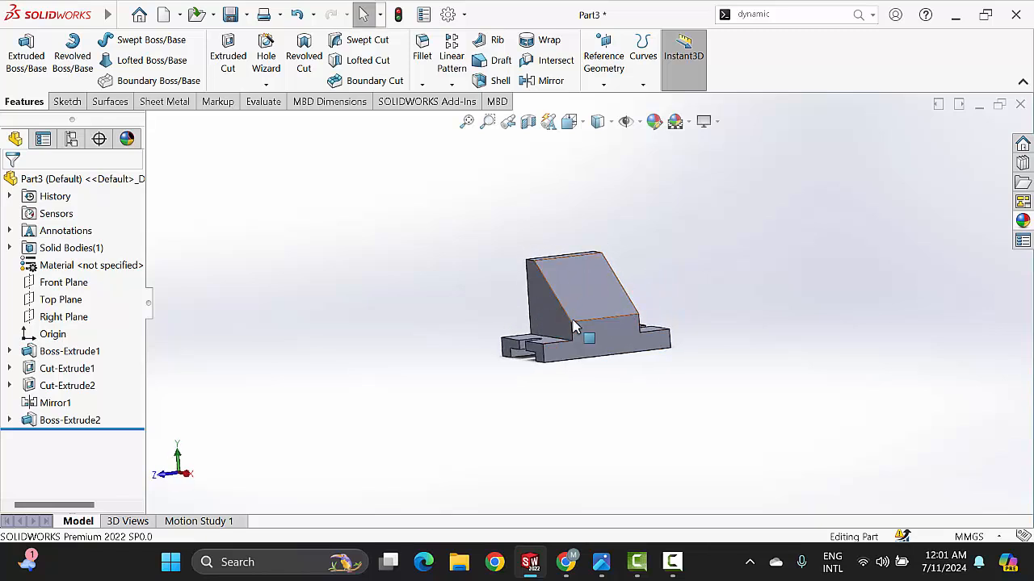
middle_drag(605, 305, 575, 289)
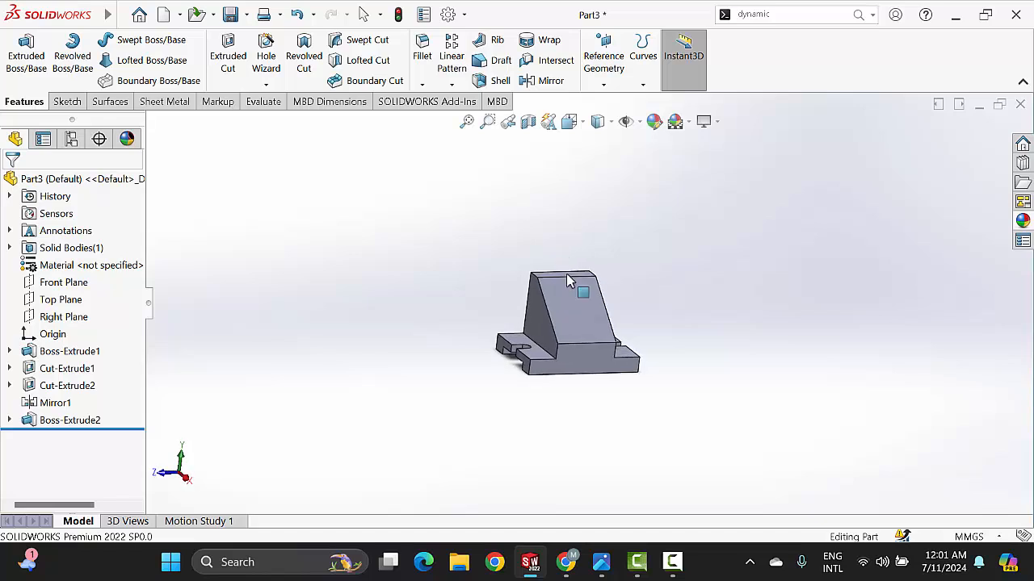
scroll(579, 312, down, 3)
scroll(591, 299, up, 2)
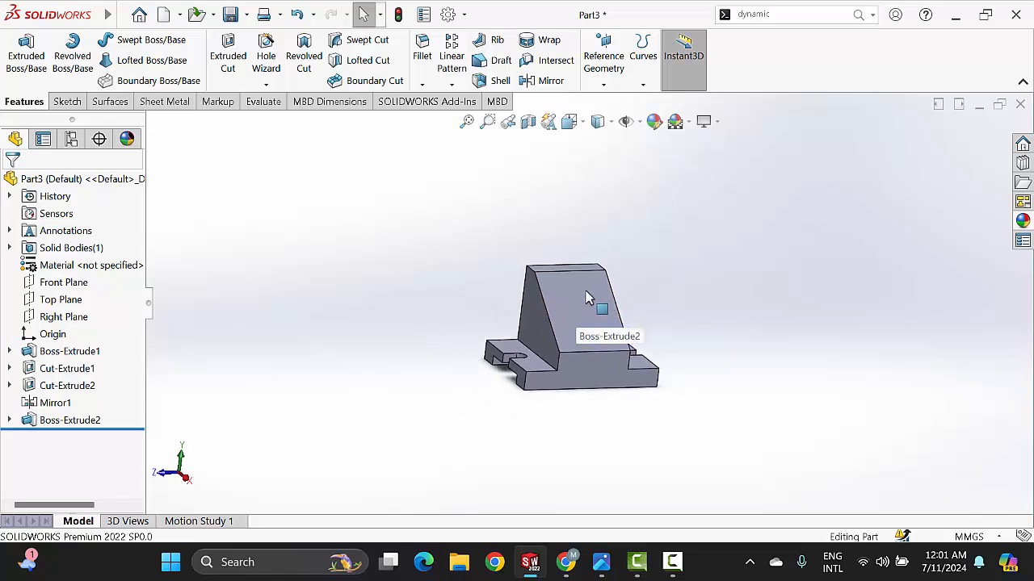
scroll(588, 298, down, 2)
scroll(590, 299, up, 2)
middle_drag(627, 277, 643, 250)
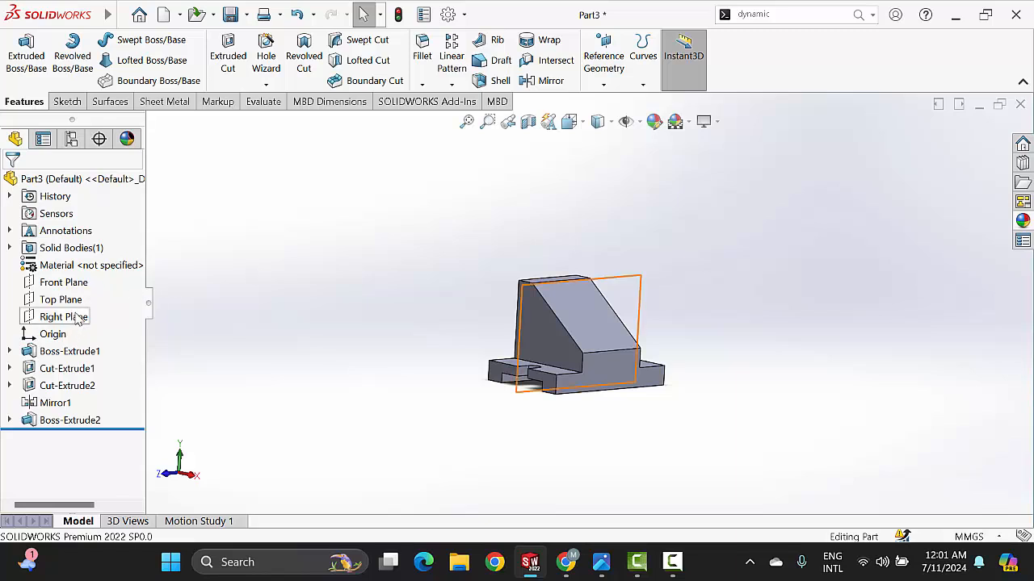
middle_drag(554, 364, 622, 289)
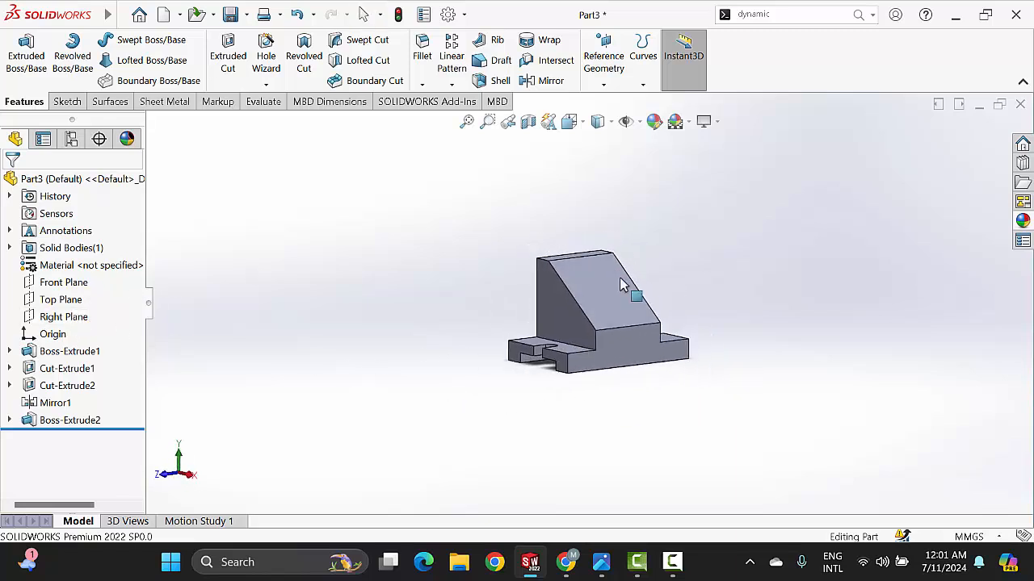
click(68, 285)
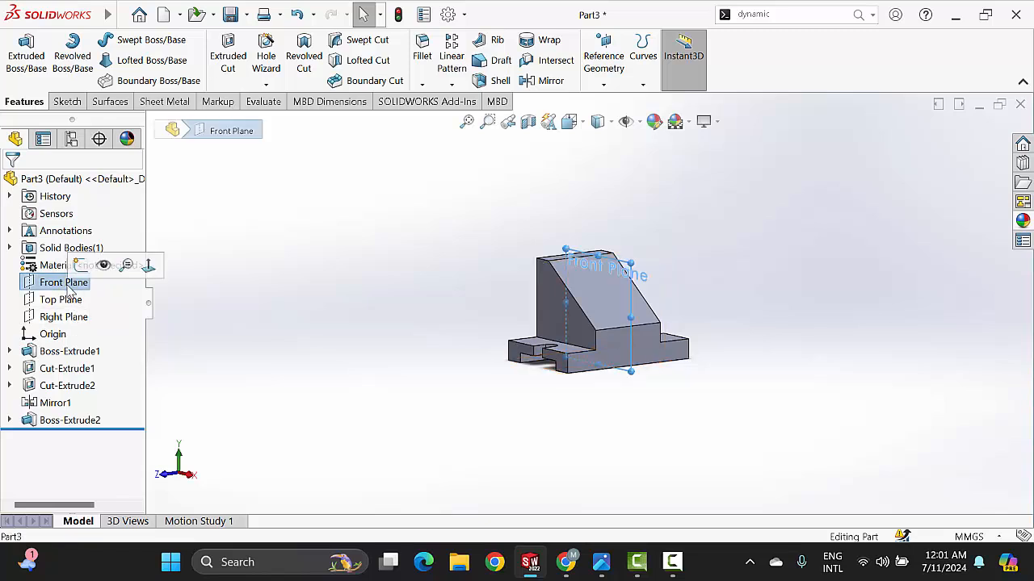
click(603, 85)
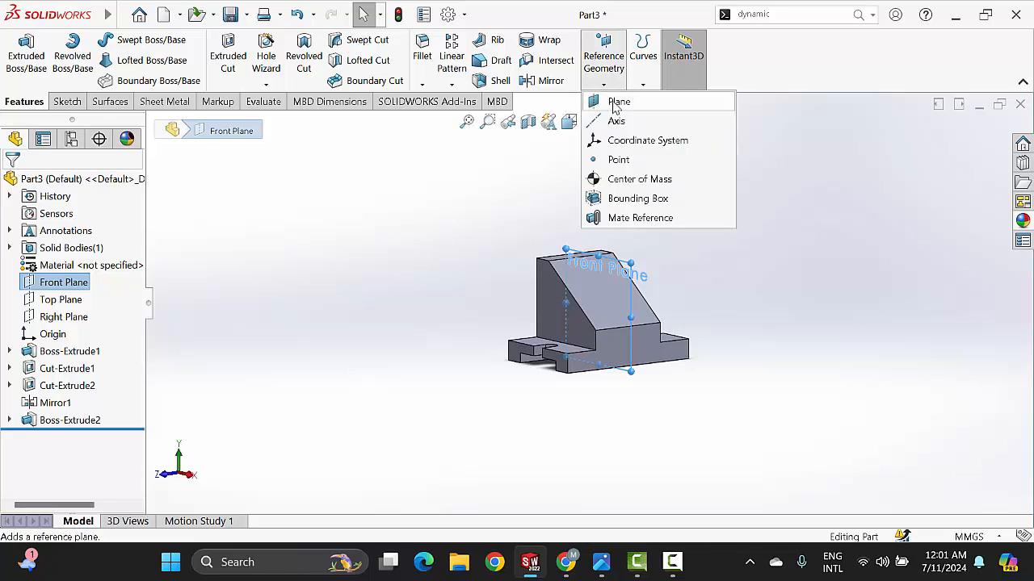
click(617, 103)
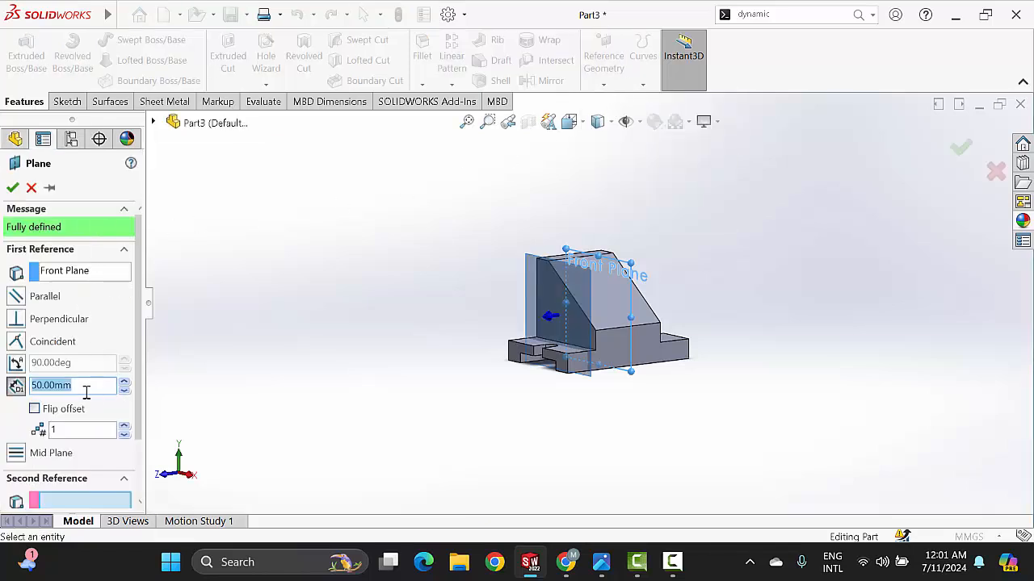
scroll(625, 319, down, 3)
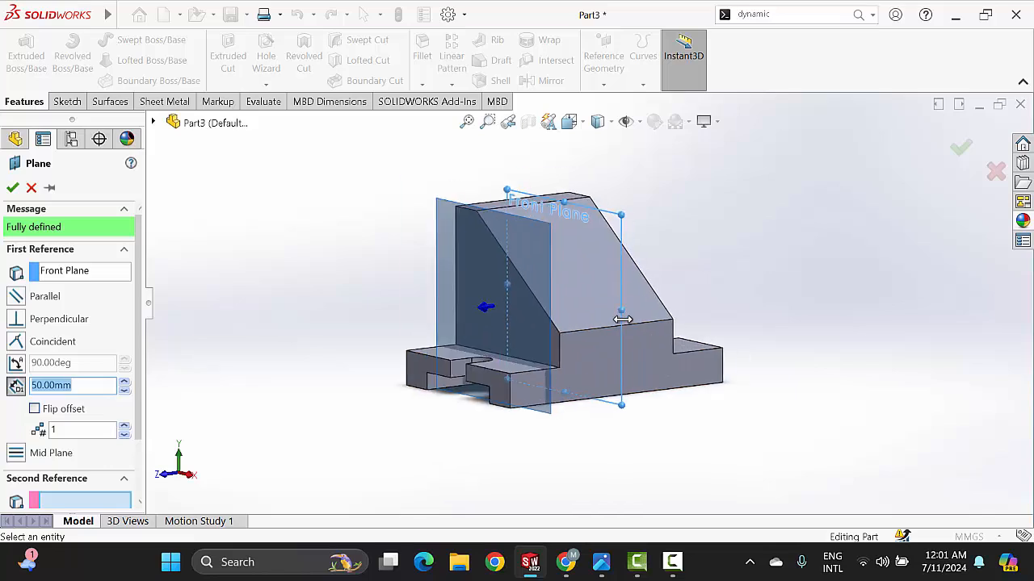
scroll(625, 320, up, 3)
middle_drag(666, 300, 673, 295)
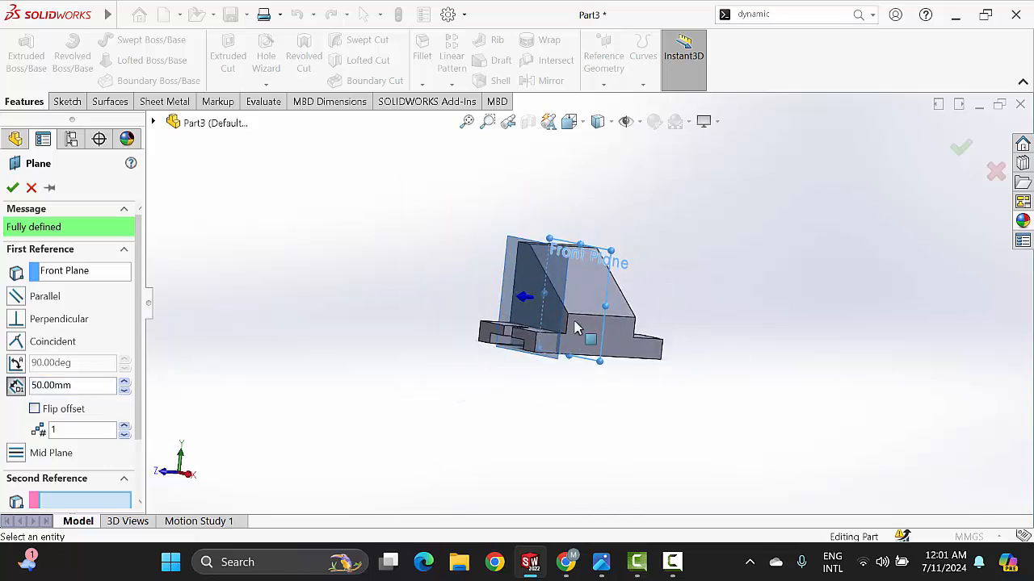
click(32, 188)
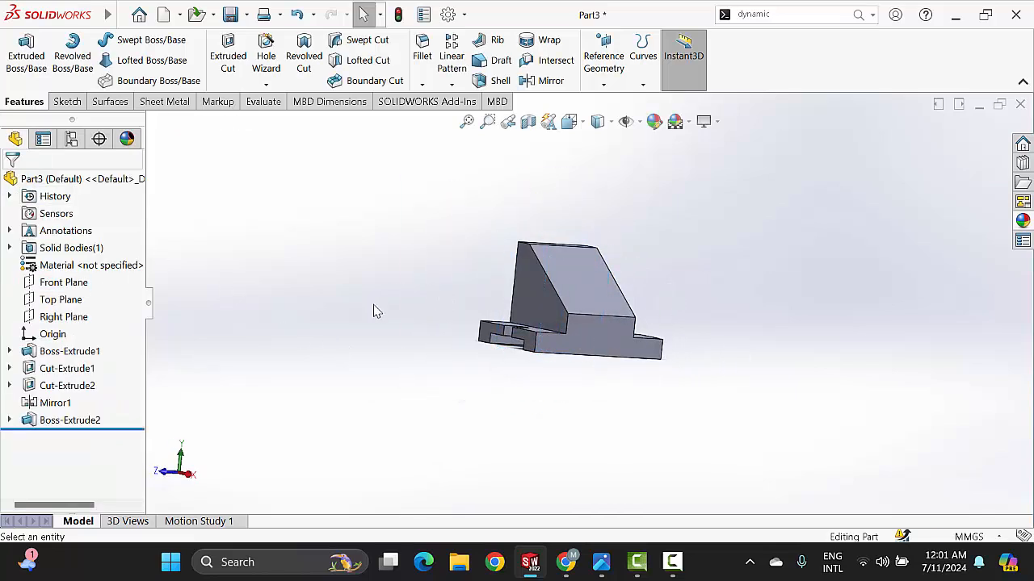
Create a reference plane offset 50 mm from the Right Plane, towards the sloped side of the upright.
middle_drag(676, 282, 692, 345)
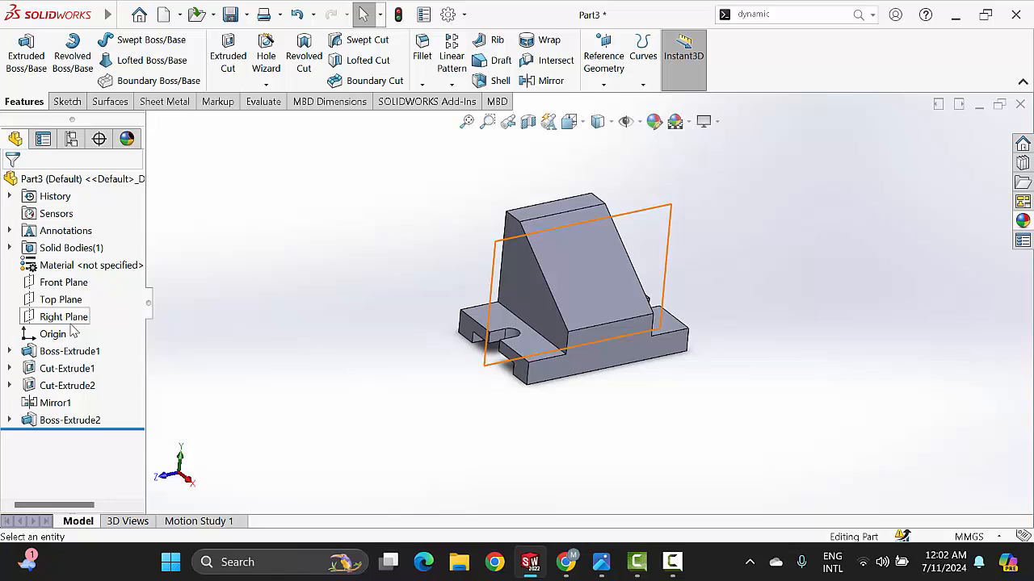
click(604, 85)
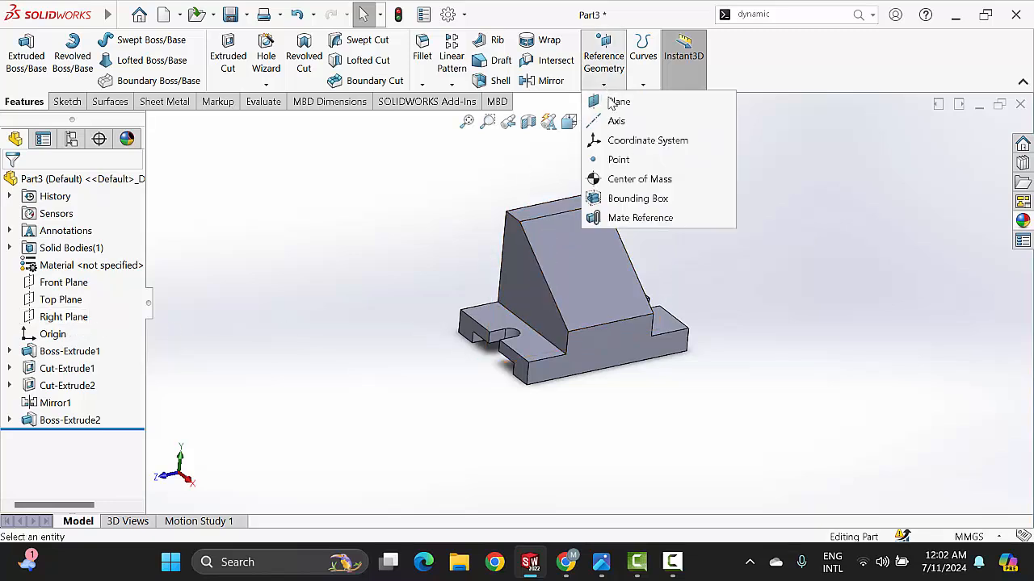
click(612, 103)
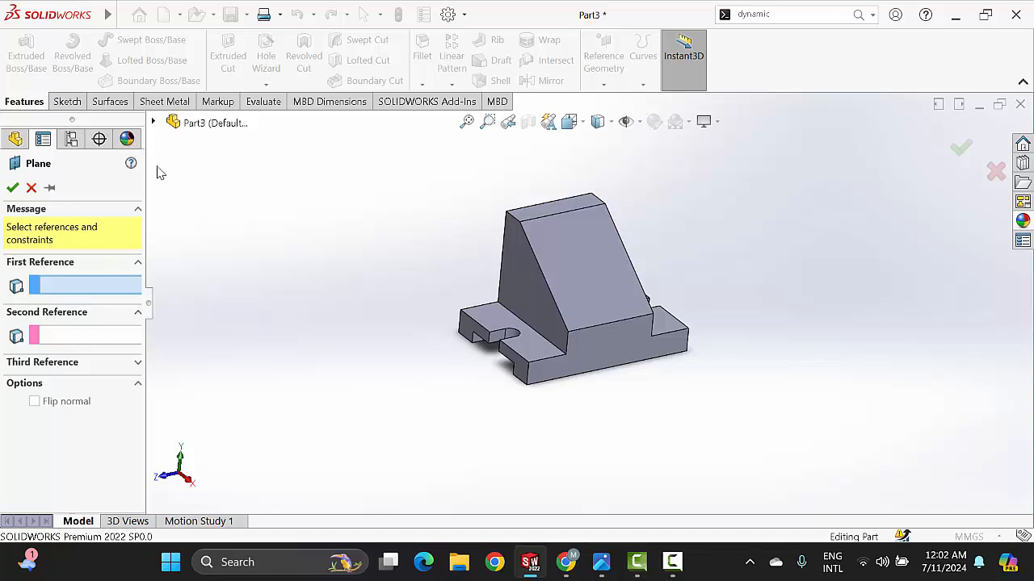
click(153, 123)
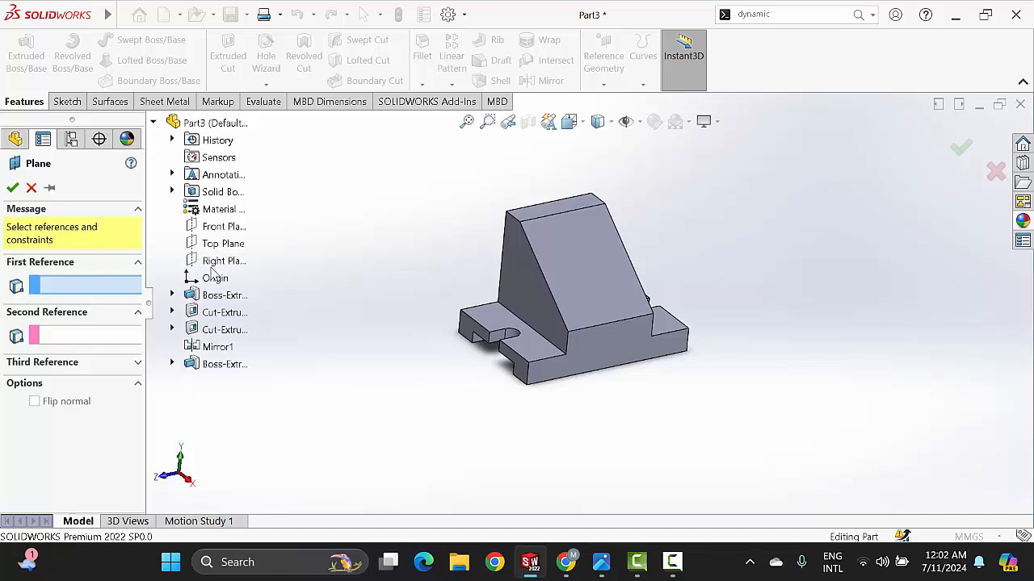
click(230, 262)
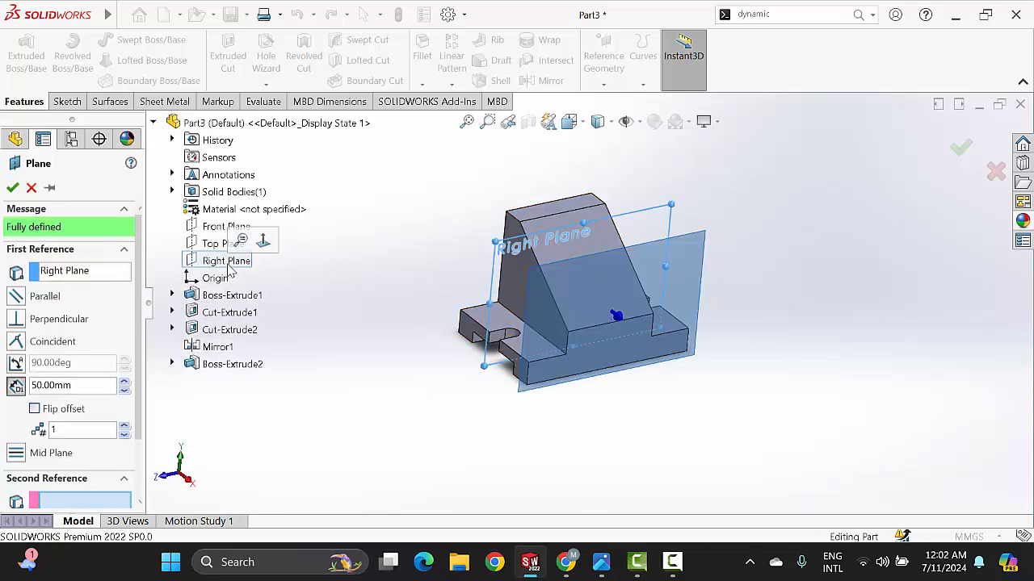
double_click(83, 390)
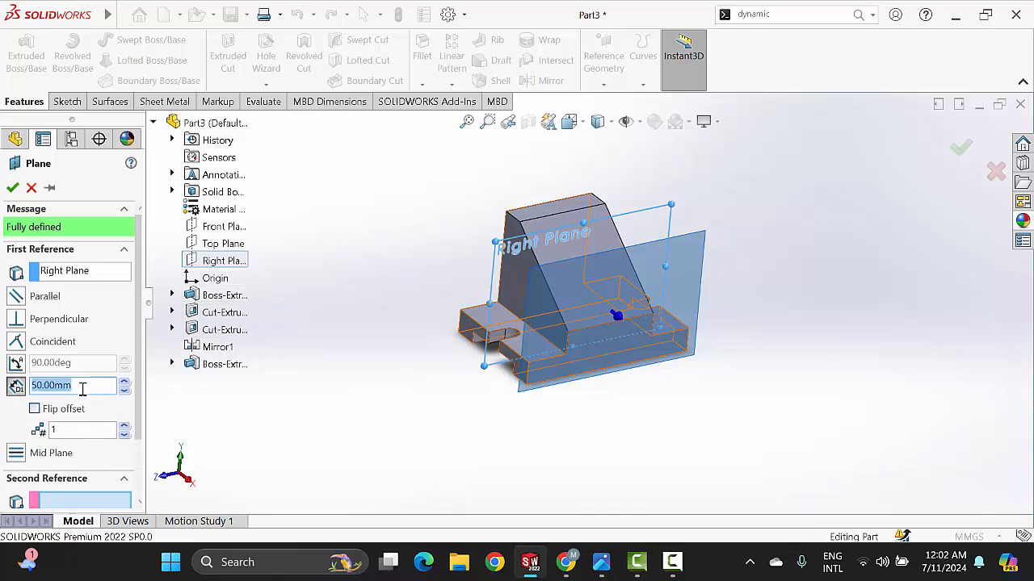
text(50)
key(Return)
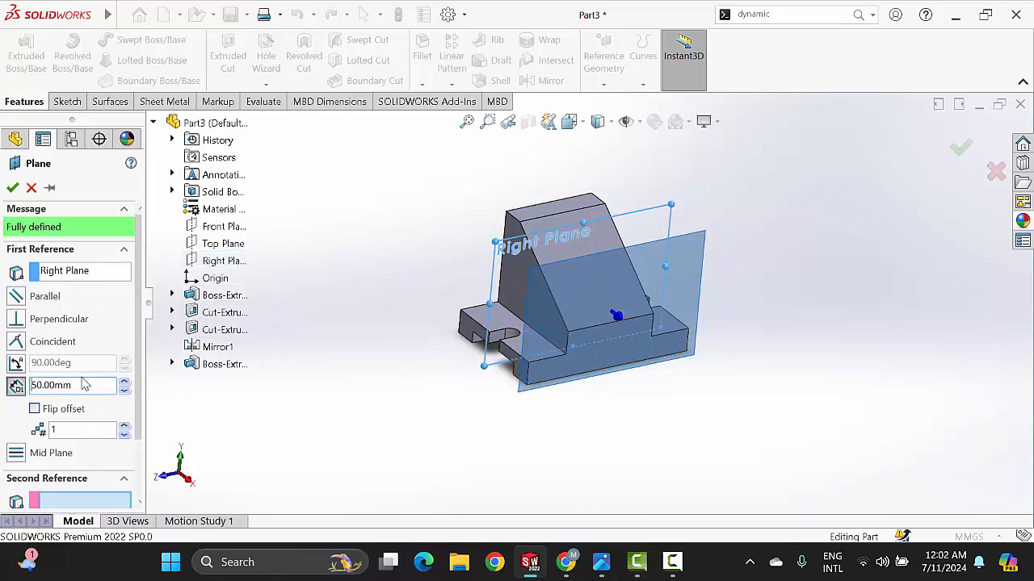
click(14, 188)
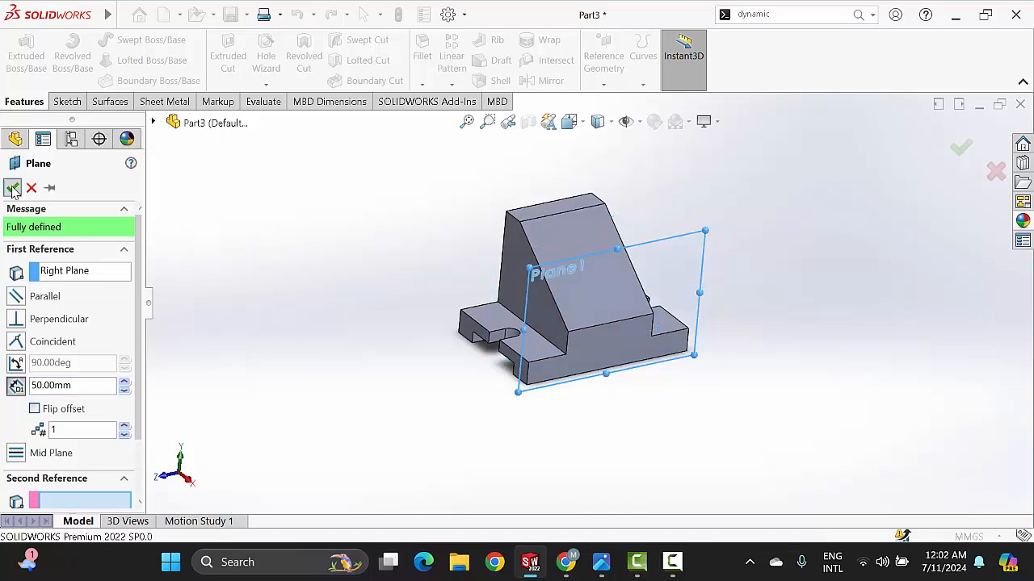
Start a sketch on the new offset plane and draw a corner rectangle about 44 mm wide and 63 mm high inside the upright's outline.
middle_drag(675, 286, 703, 247)
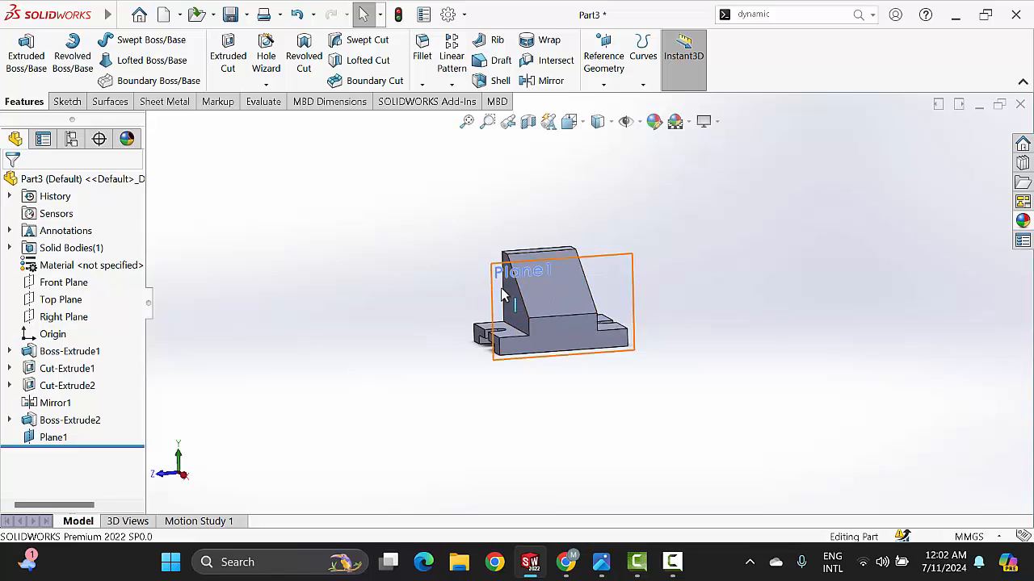
click(617, 281)
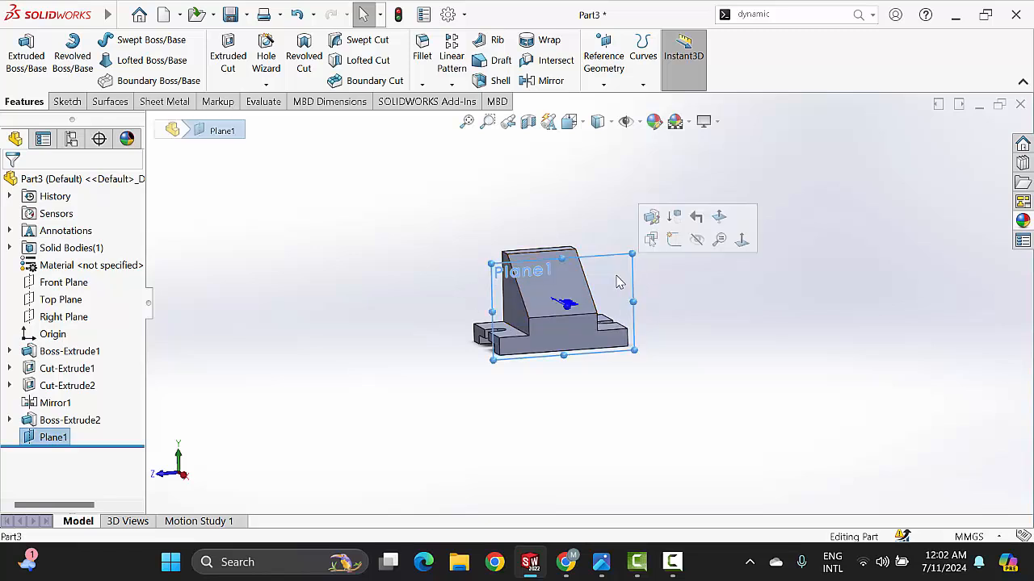
click(673, 239)
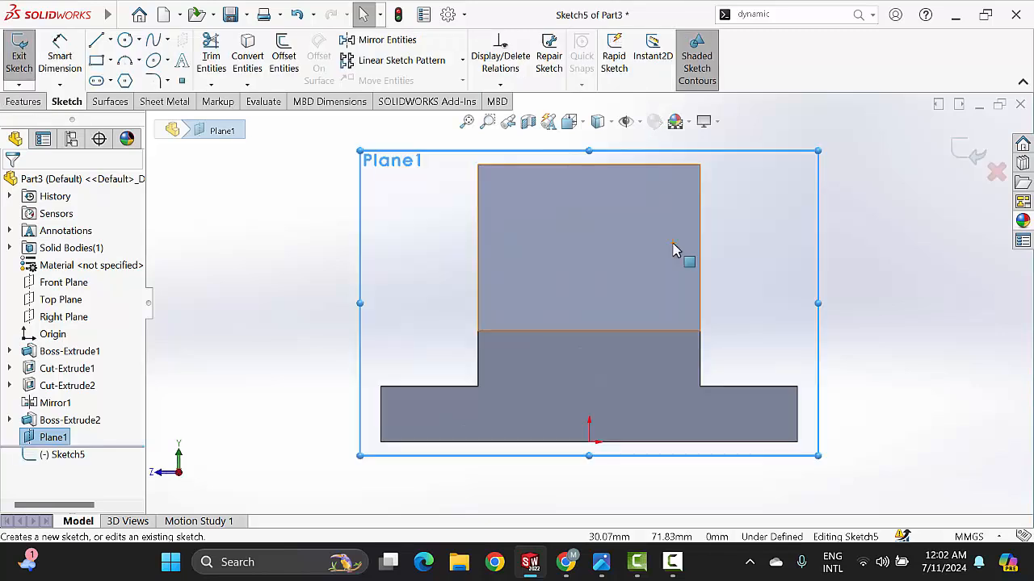
click(96, 61)
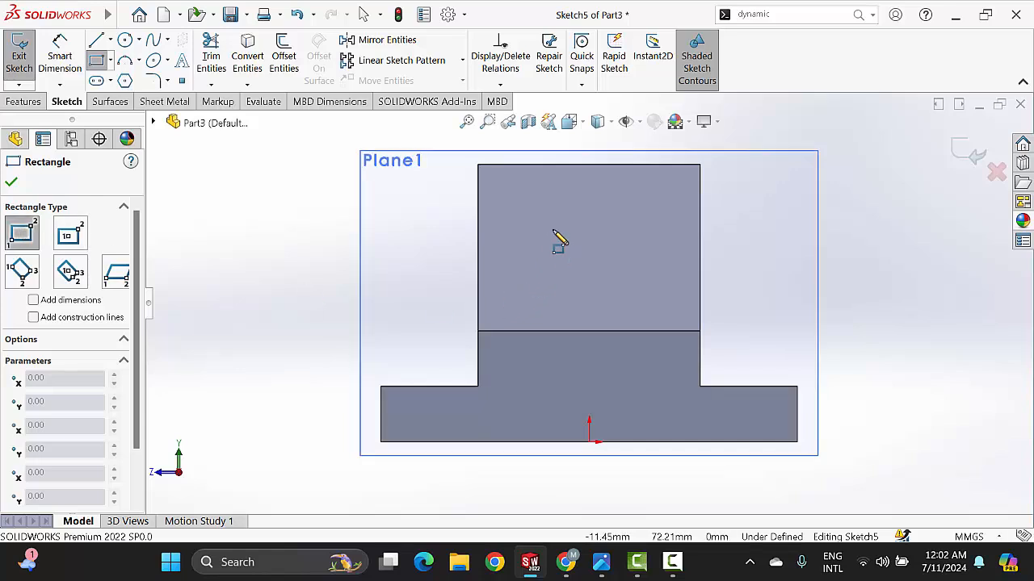
click(529, 214)
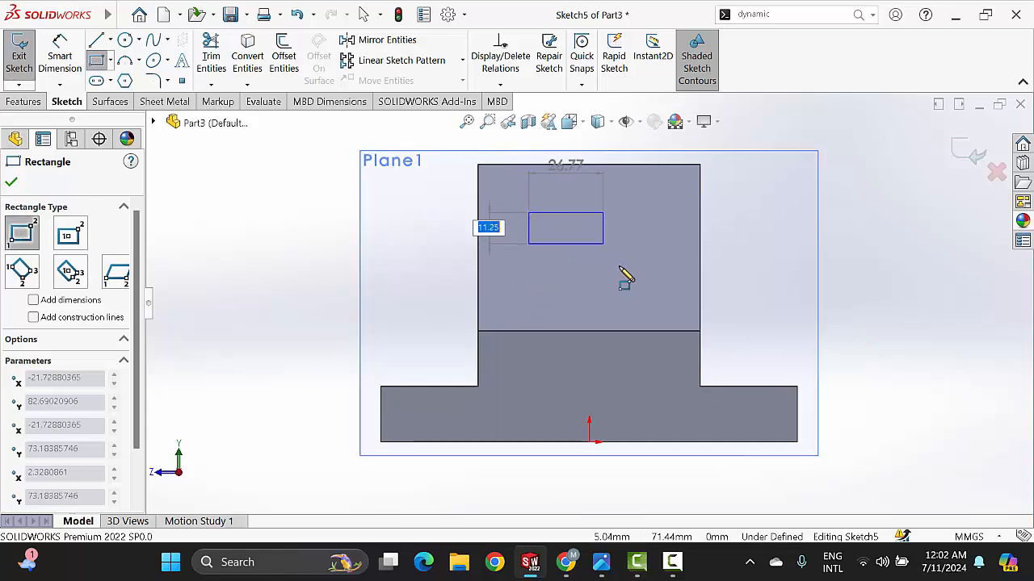
click(652, 389)
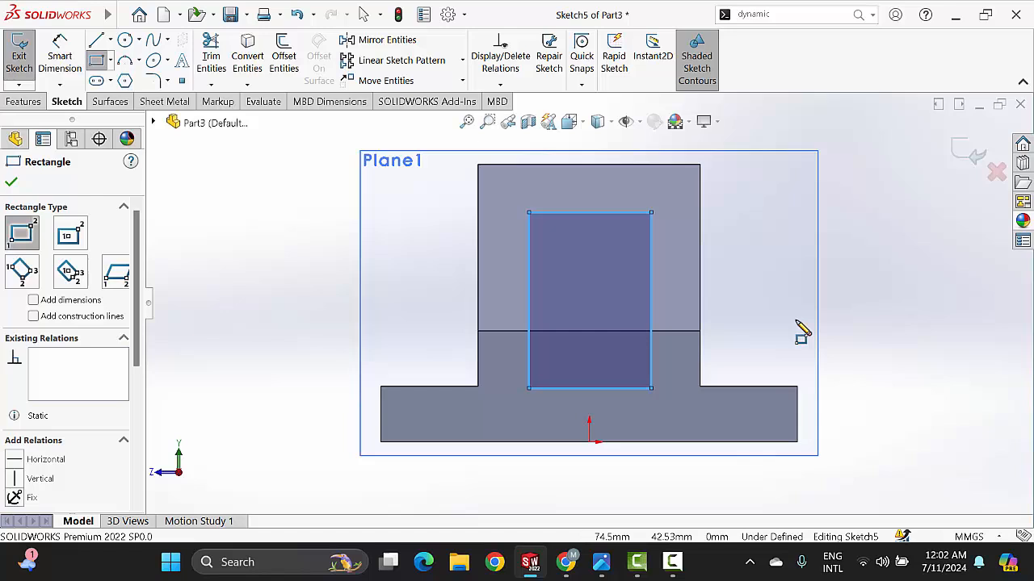
right_click(870, 301)
click(823, 306)
scroll(660, 393, up, 1)
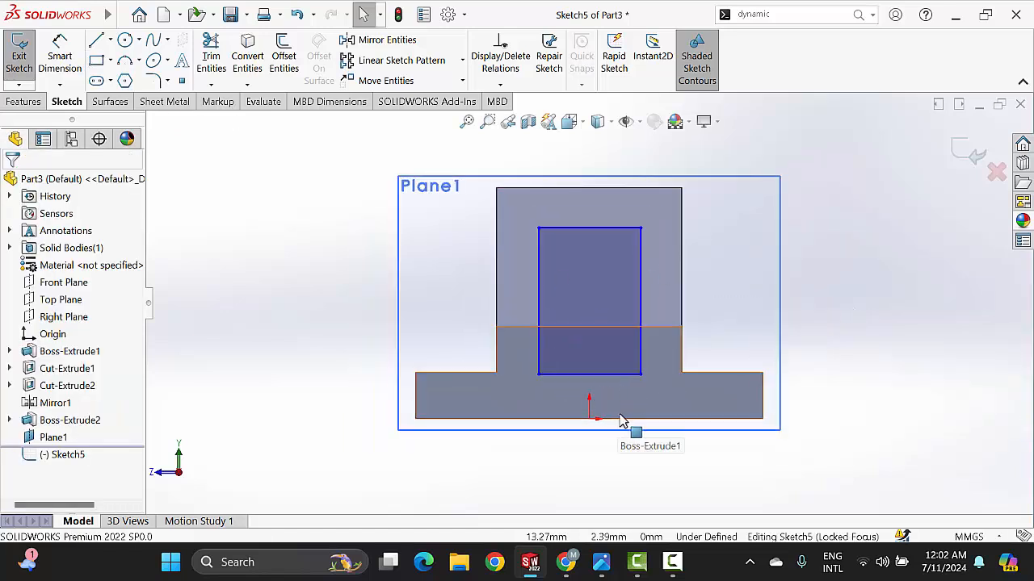
Check the square opening in the reference drawing and make the rectangle's adjacent vertical and top sides equal.
click(605, 566)
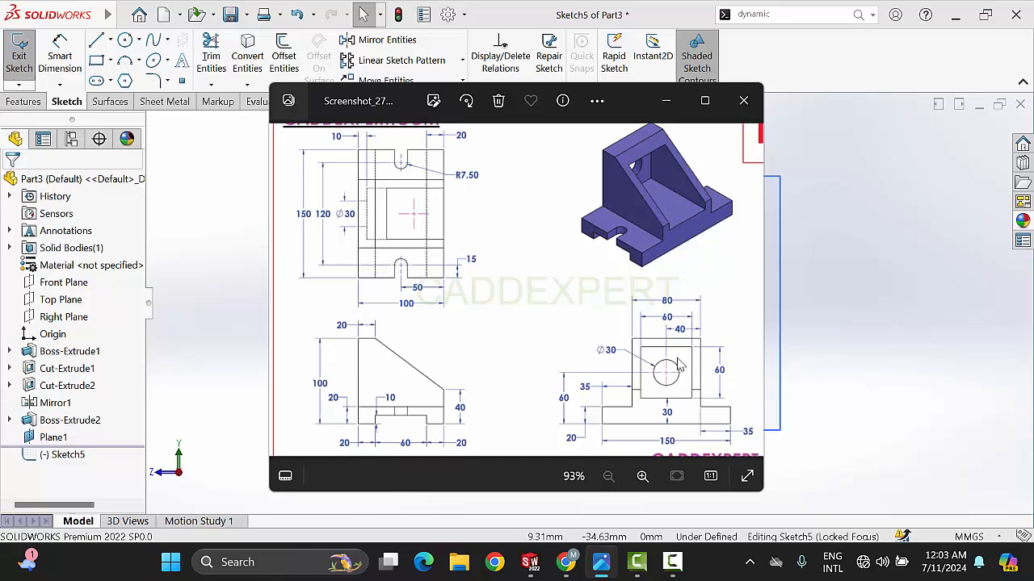
click(667, 101)
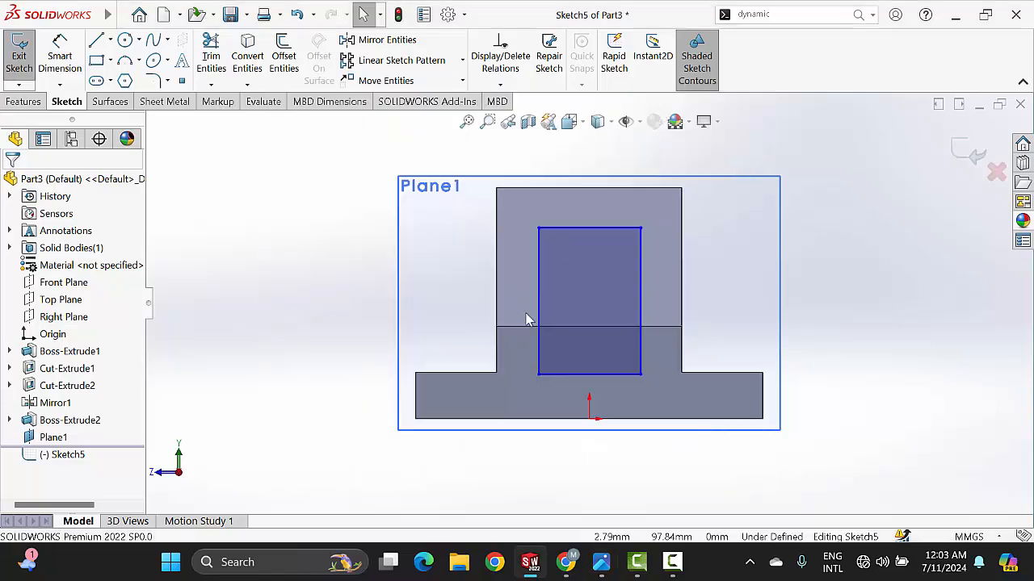
click(640, 303)
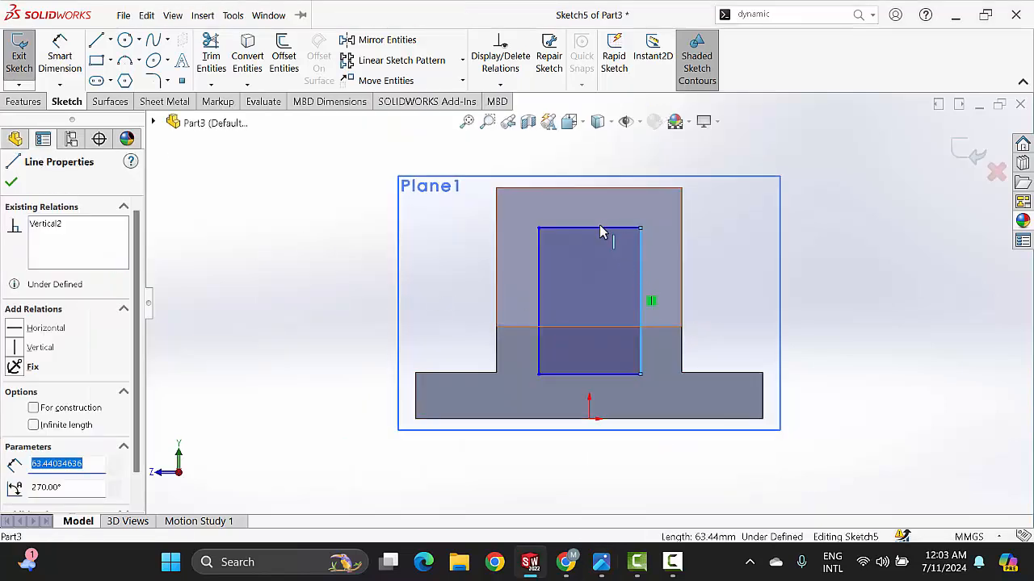
ctrl+click(600, 230)
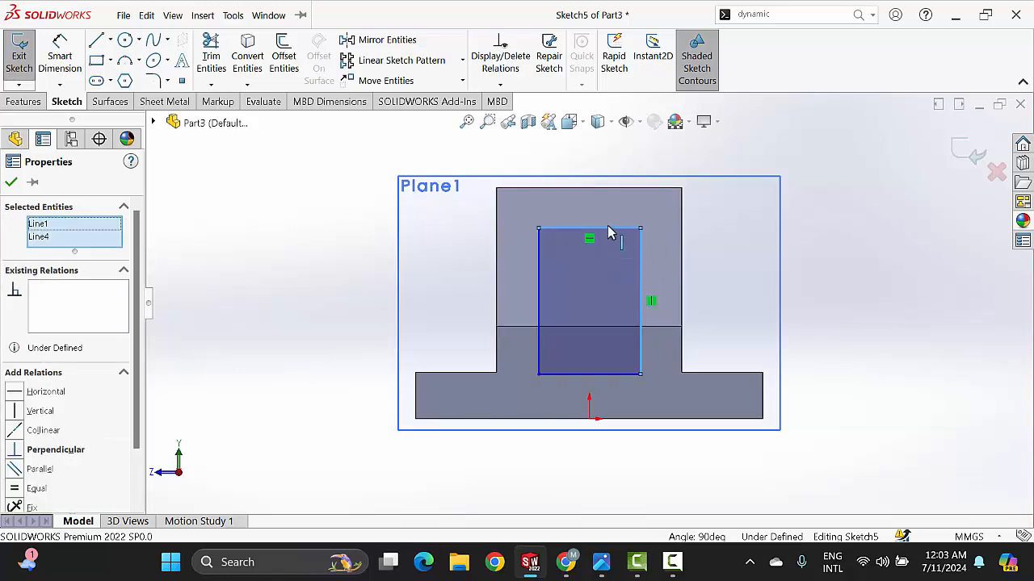
click(15, 489)
click(257, 309)
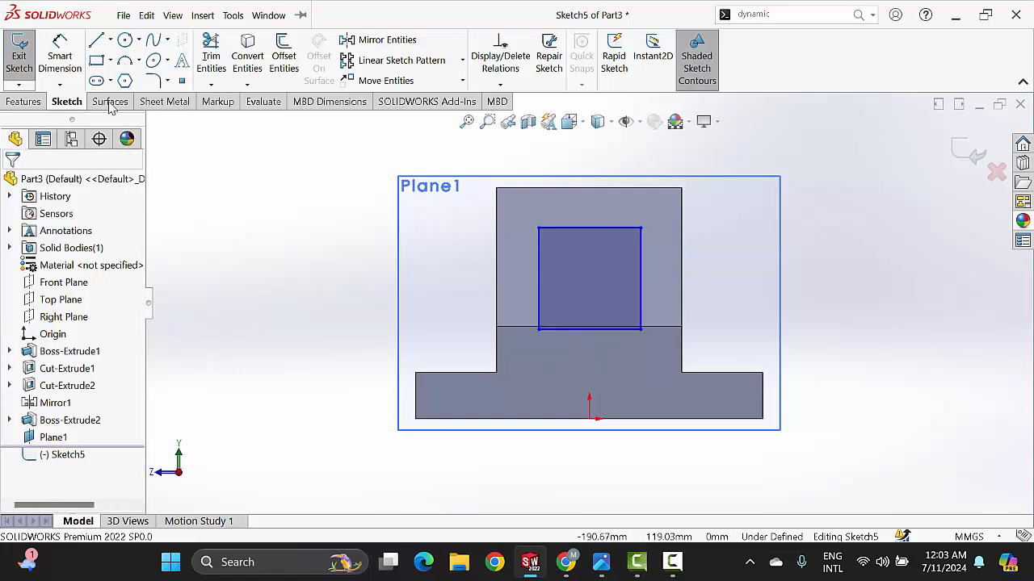
Dimension the distance from the base's bottom edge to the square's lower side as 30 mm.
click(62, 70)
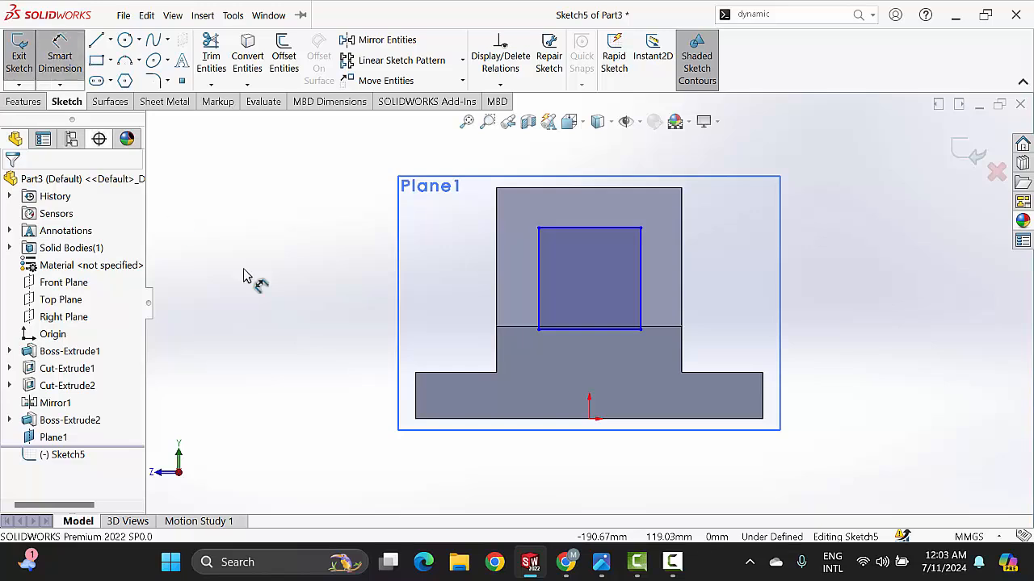
click(625, 329)
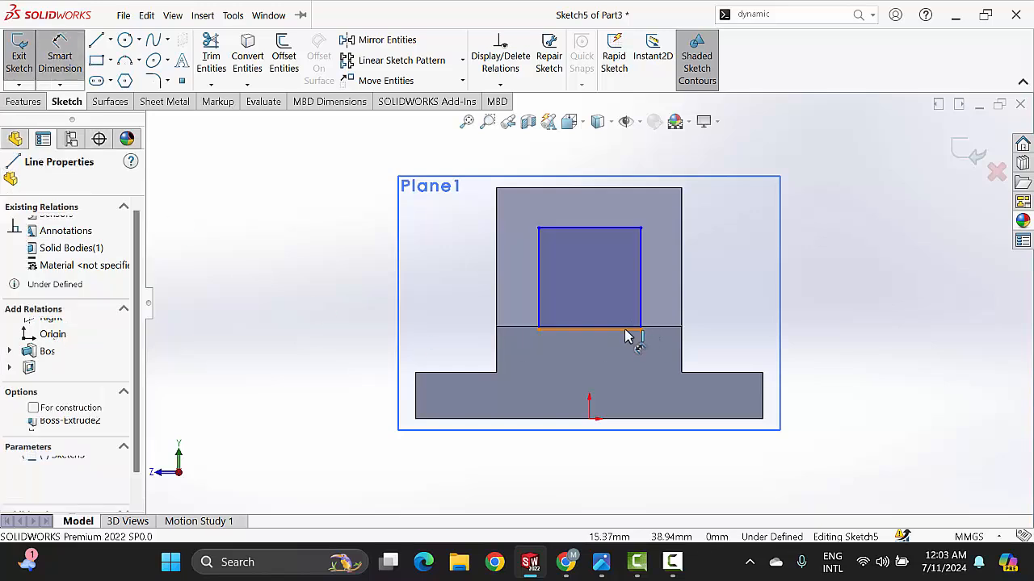
click(626, 419)
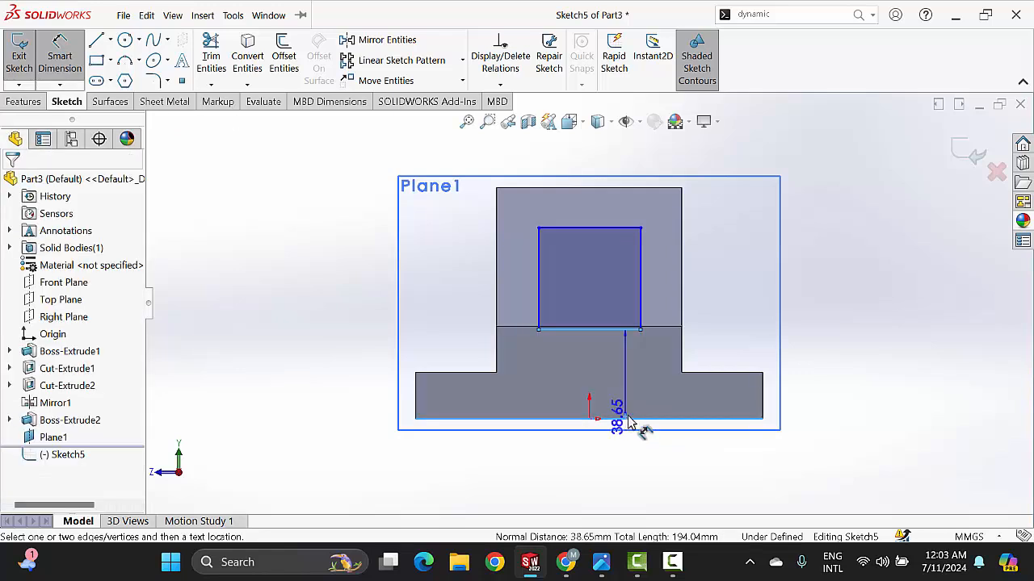
click(815, 394)
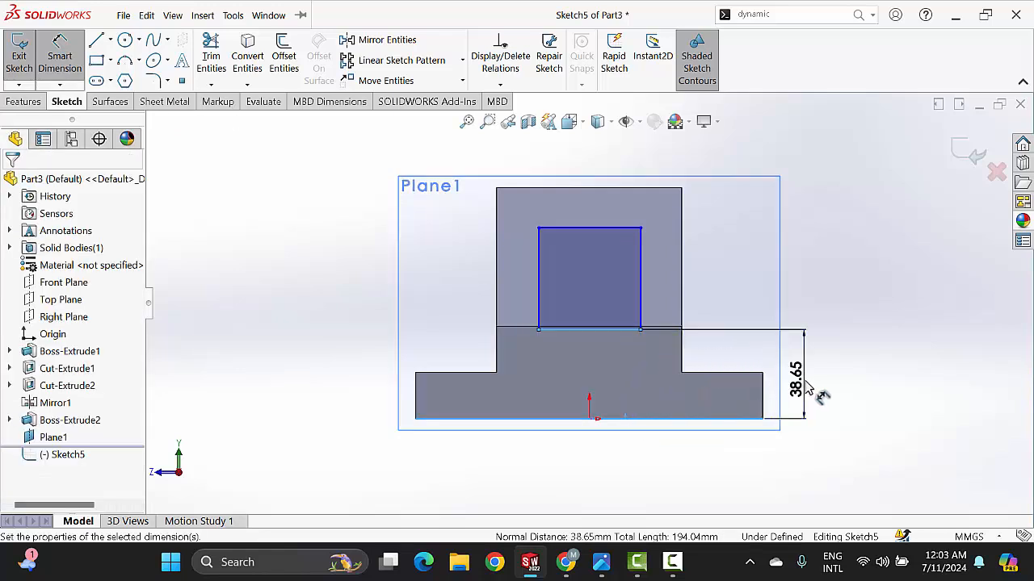
text(30)
key(Return)
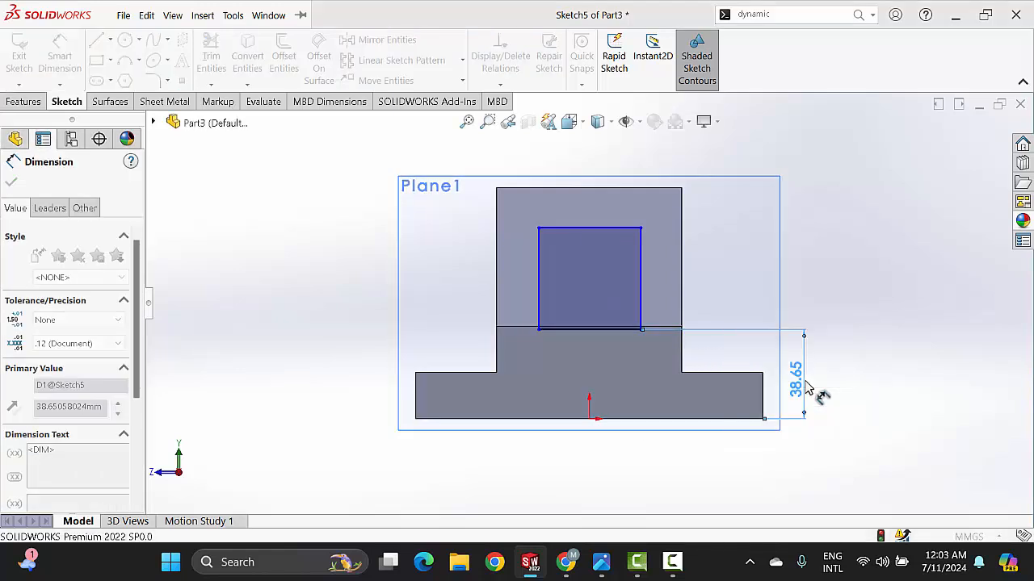
Dimension the square's vertical side as 60 mm.
click(641, 297)
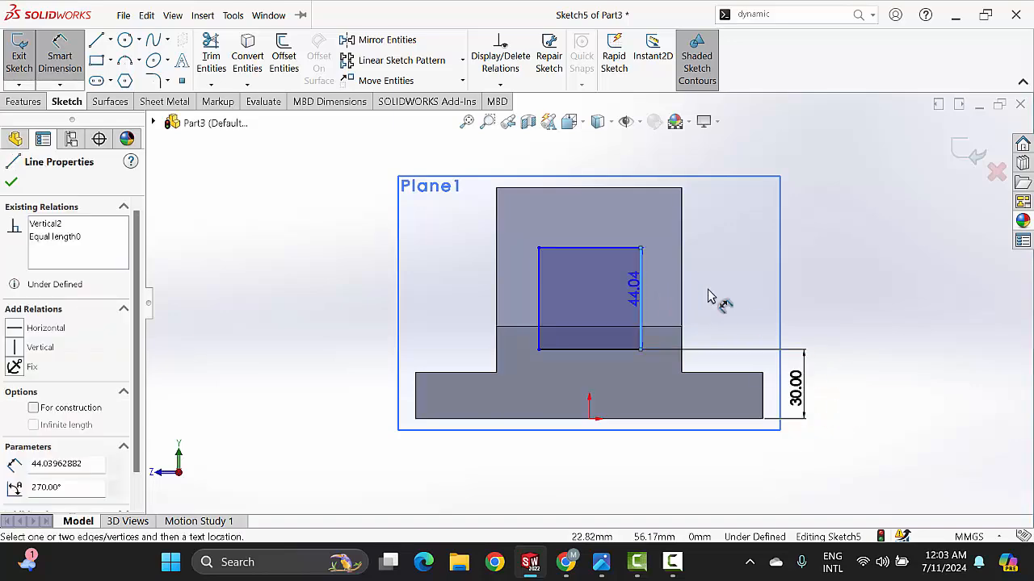
click(725, 298)
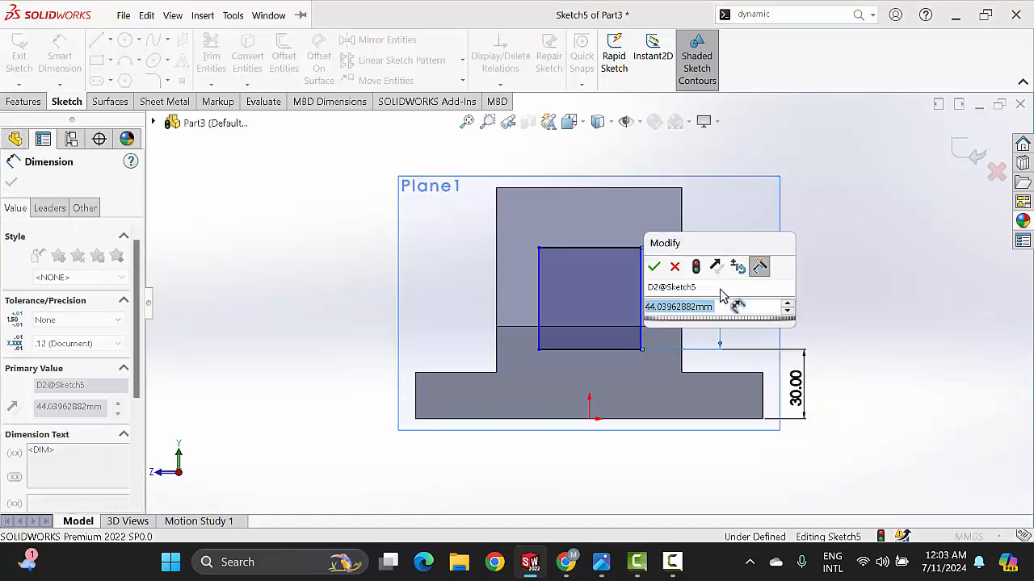
text(60)
key(Return)
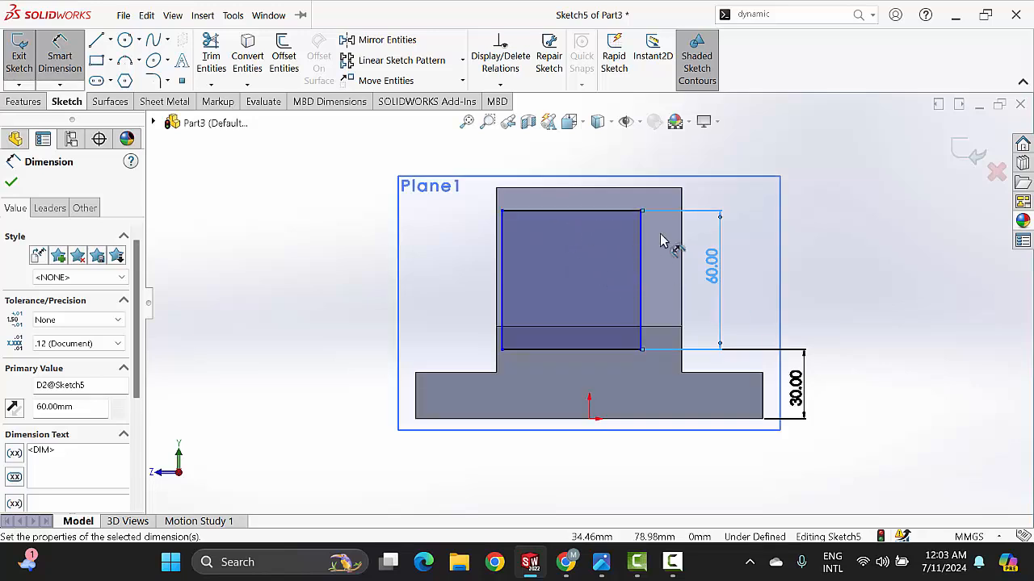
click(610, 215)
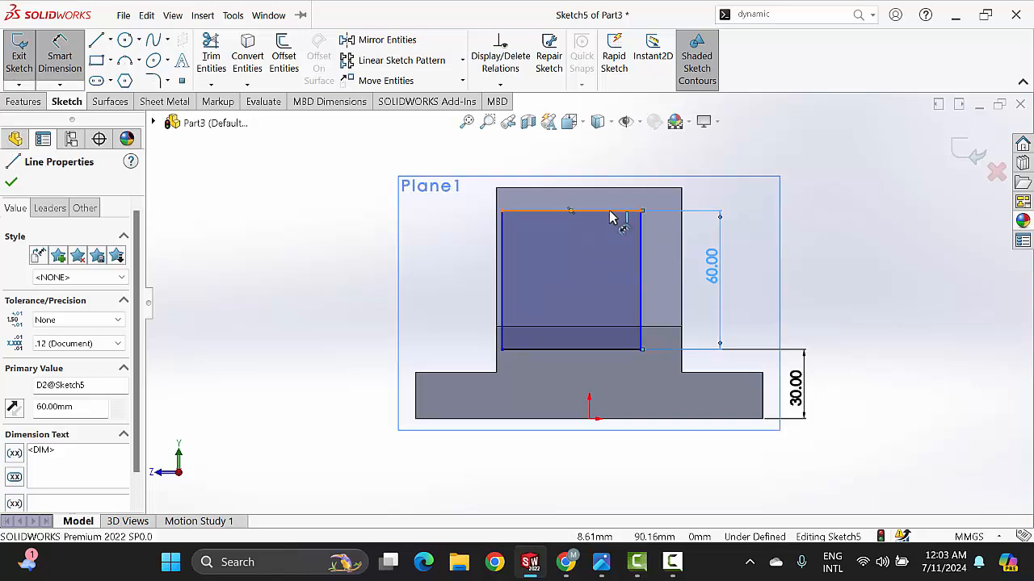
Centre the square on the part by adding a Vertical relation between its top side's midpoint and the origin.
key(Escape)
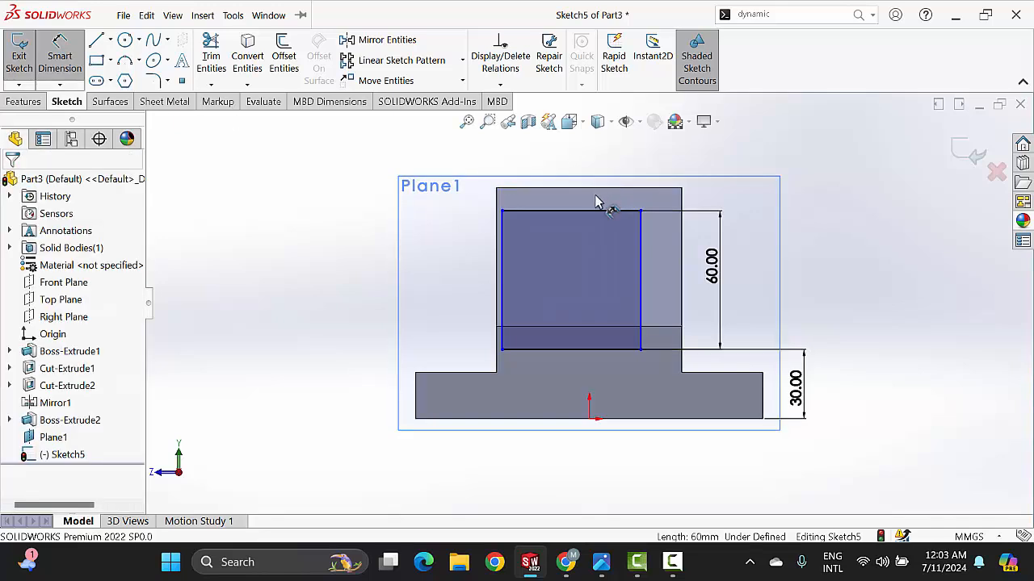
key(Escape)
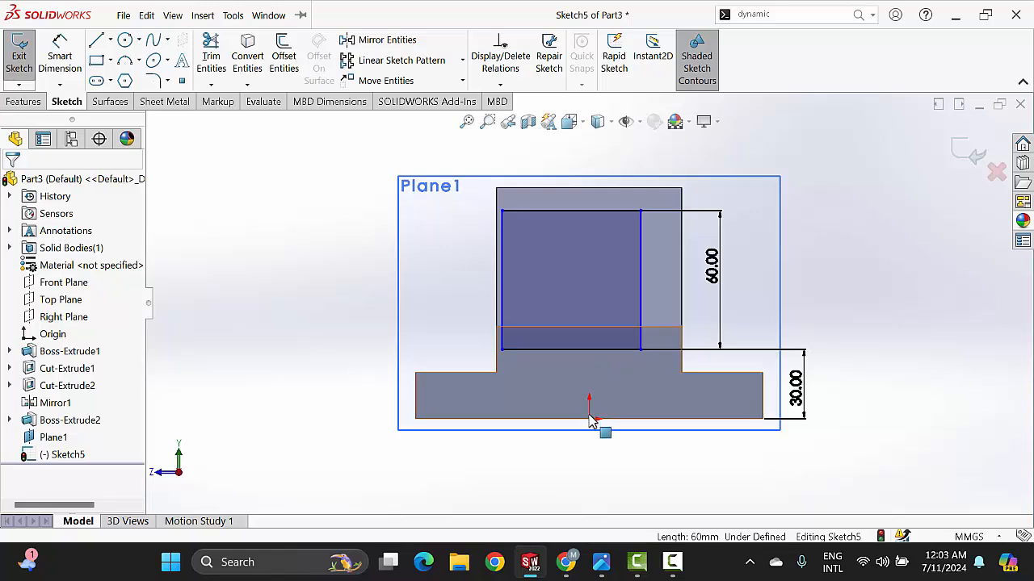
click(570, 211)
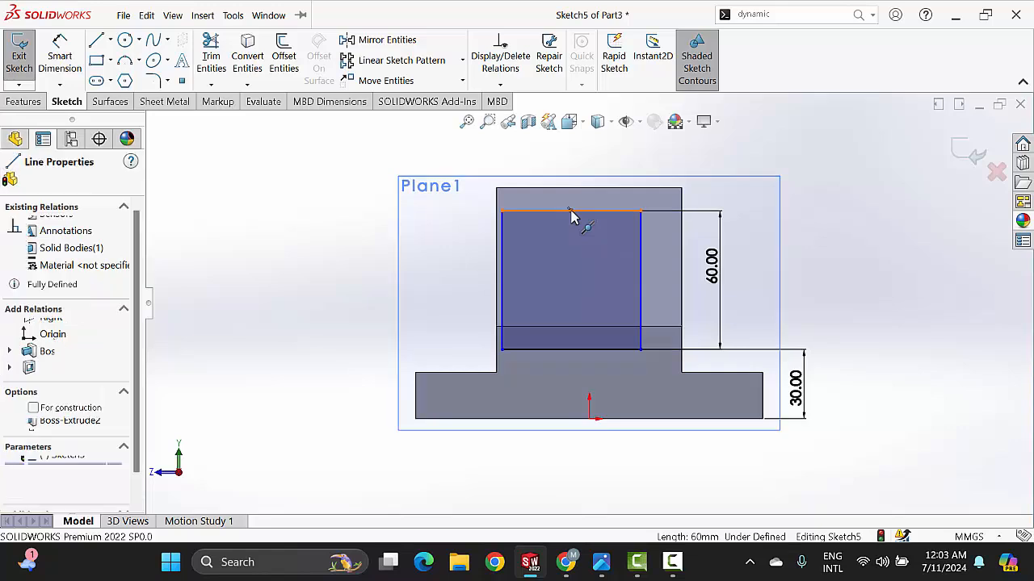
click(589, 420)
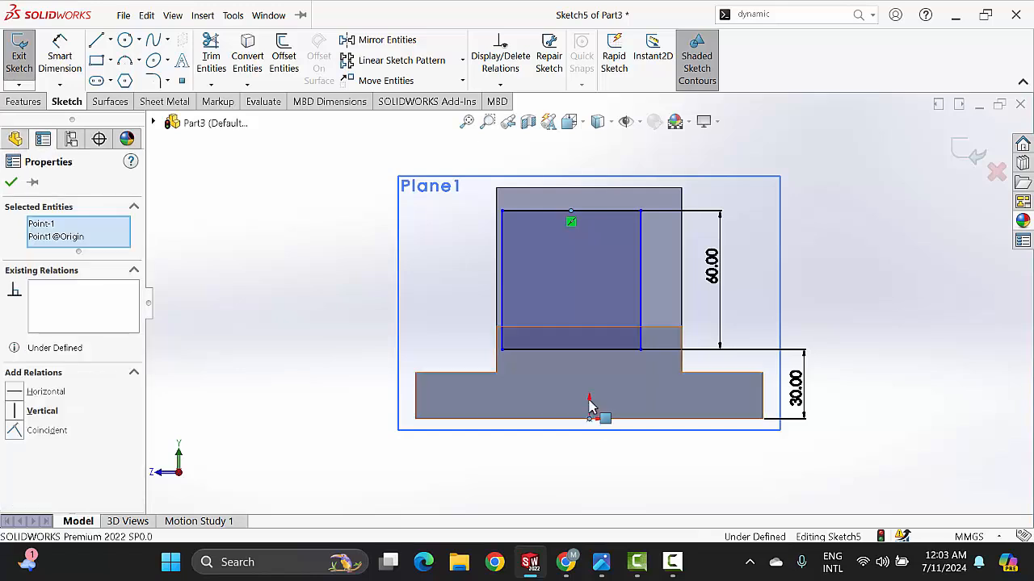
click(19, 411)
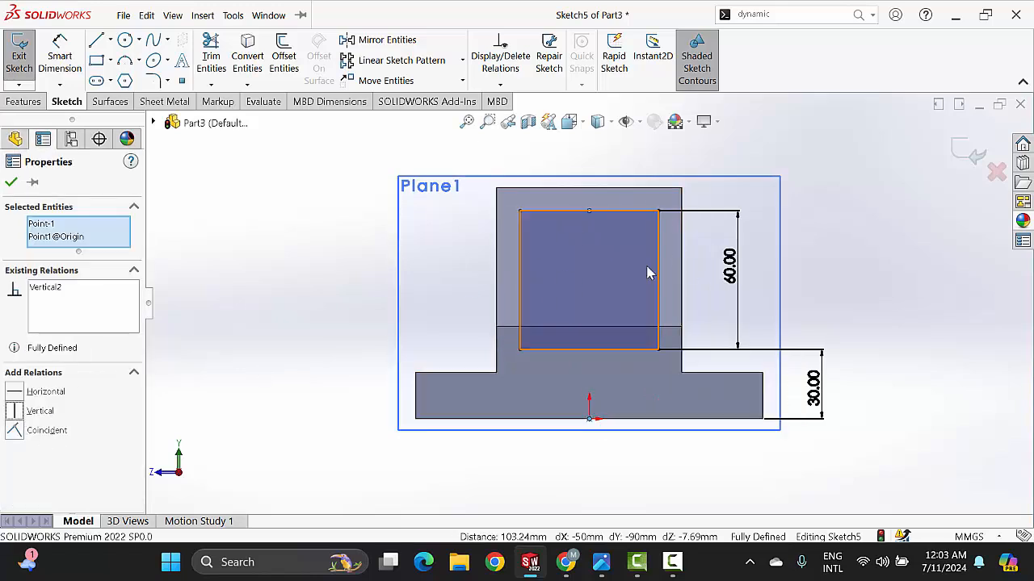
click(10, 185)
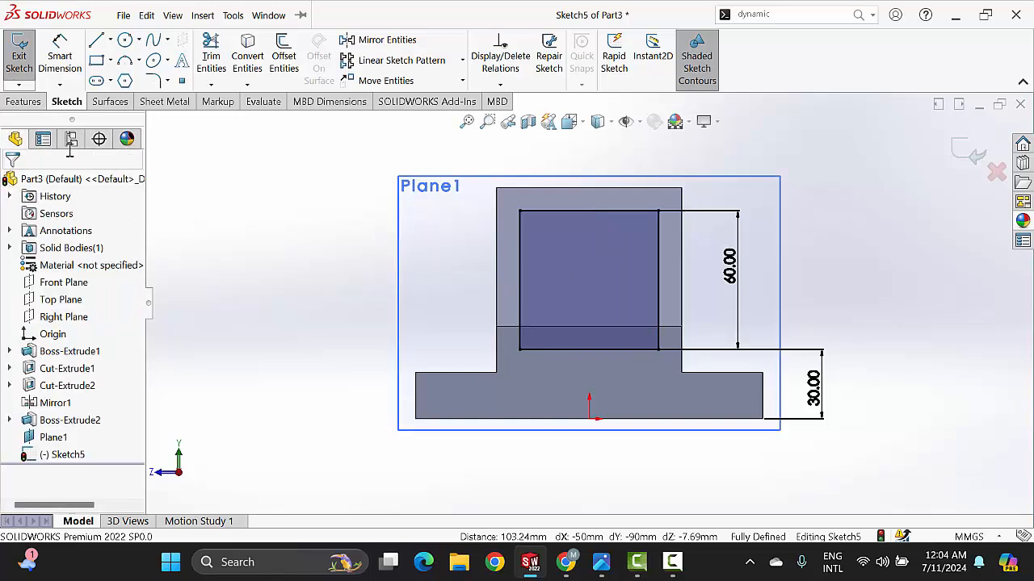
Start an extruded cut from the square sketch, check the reference drawing, and set the end condition to Offset From Surface.
click(23, 101)
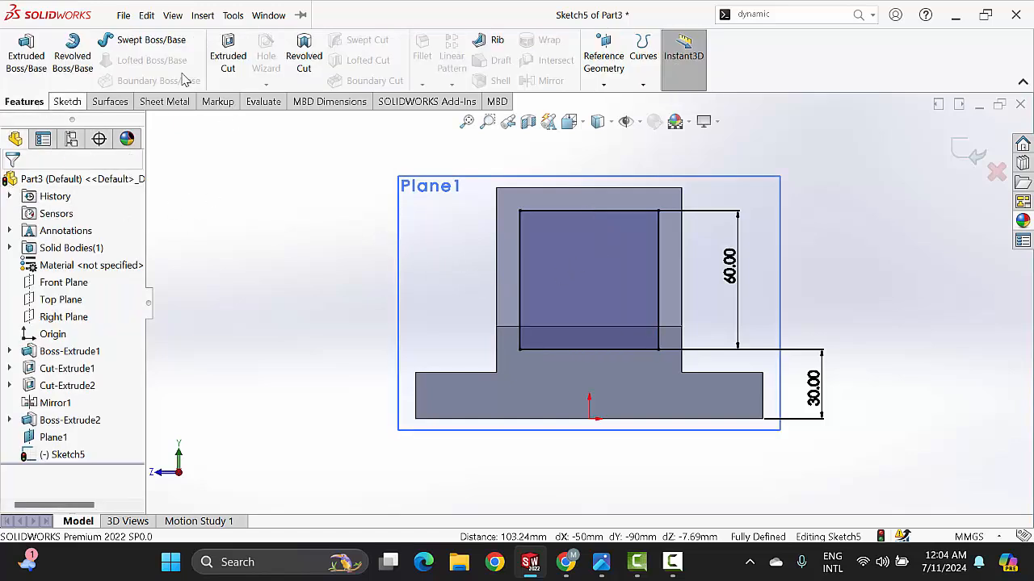
click(229, 57)
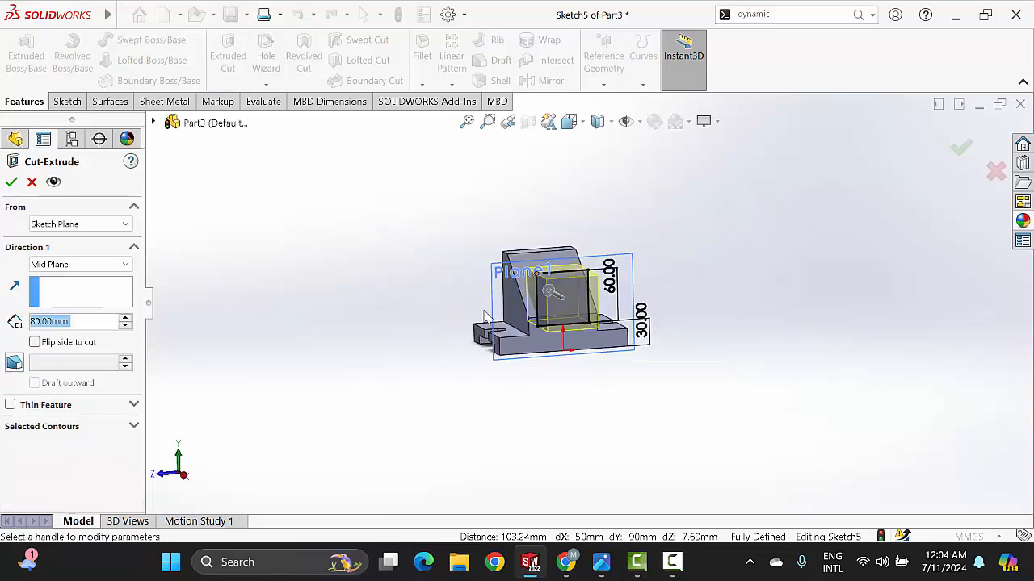
click(90, 265)
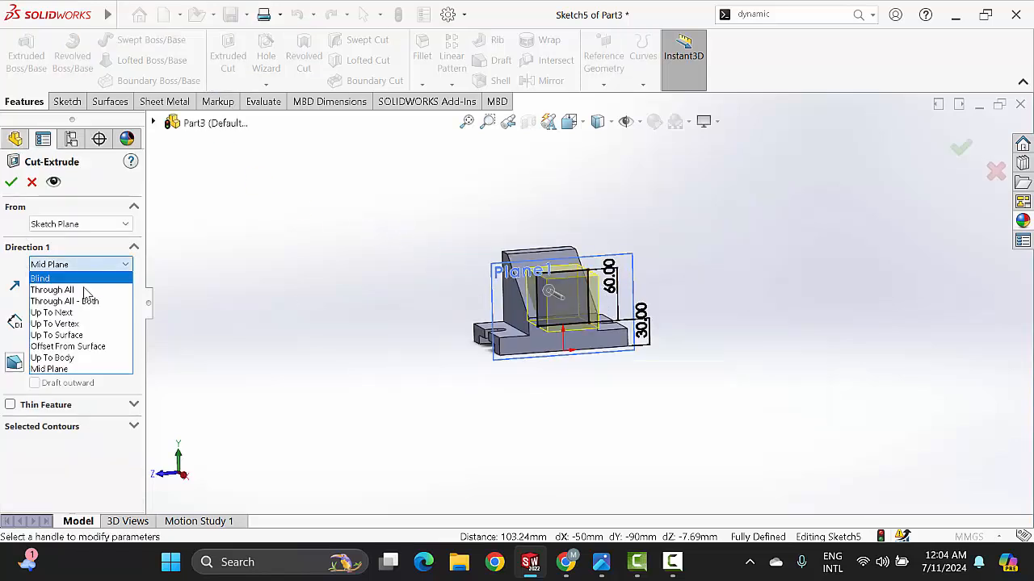
click(601, 562)
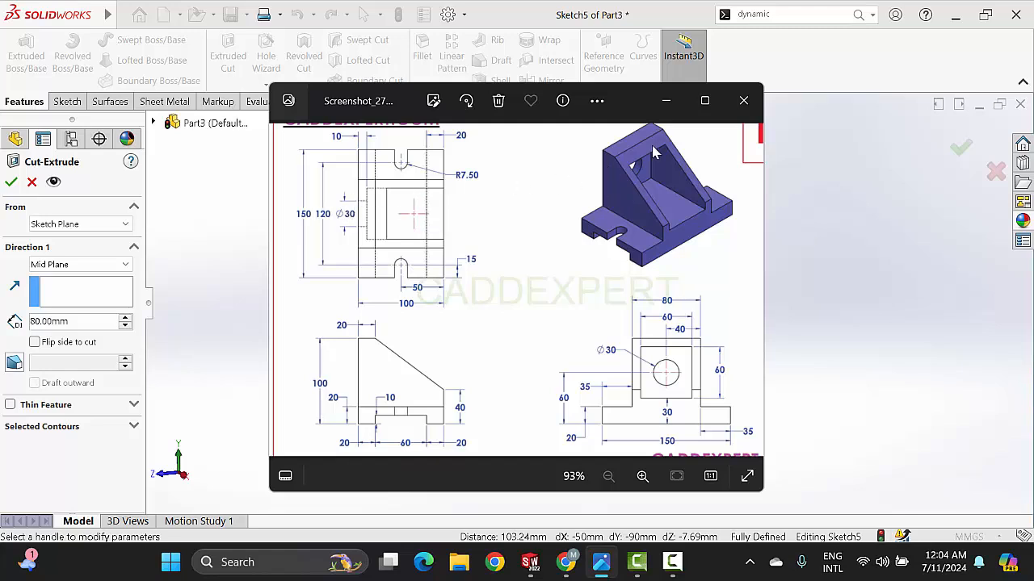
click(665, 101)
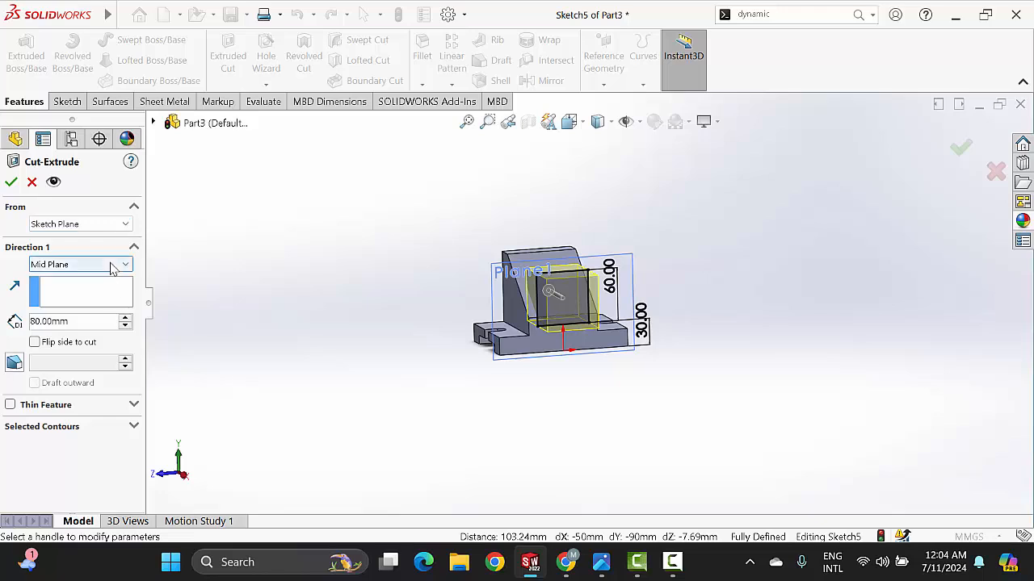
click(115, 265)
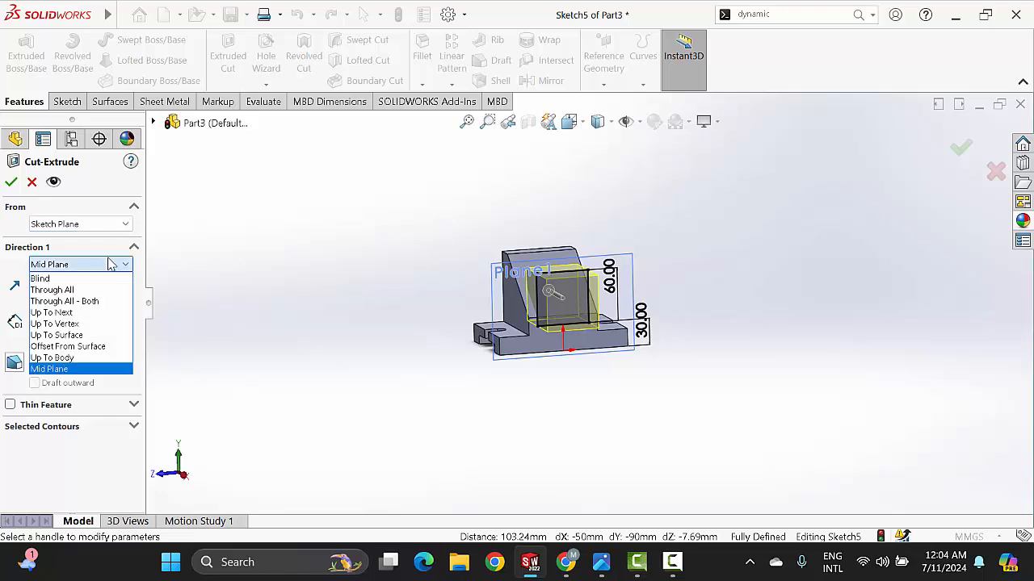
click(73, 347)
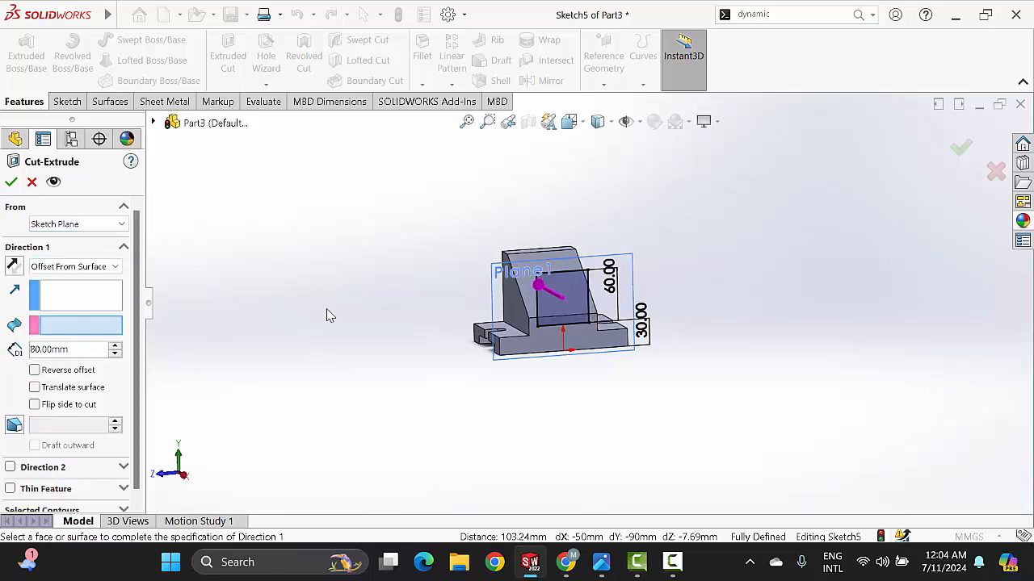
Choose the upright's back face as the reference surface, set the offset to 10 mm, and finish the pocket cut.
middle_drag(692, 267, 563, 332)
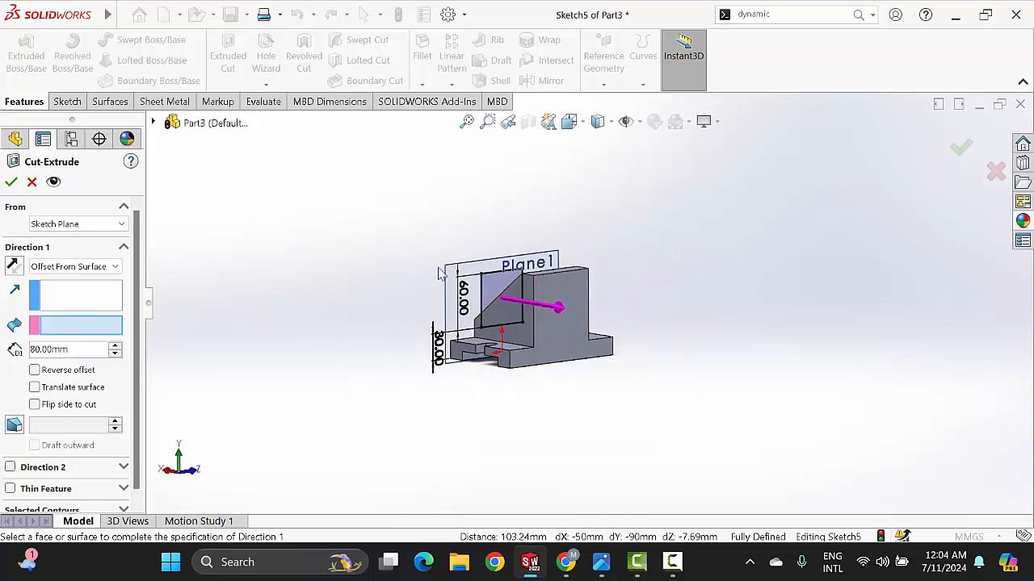
click(567, 331)
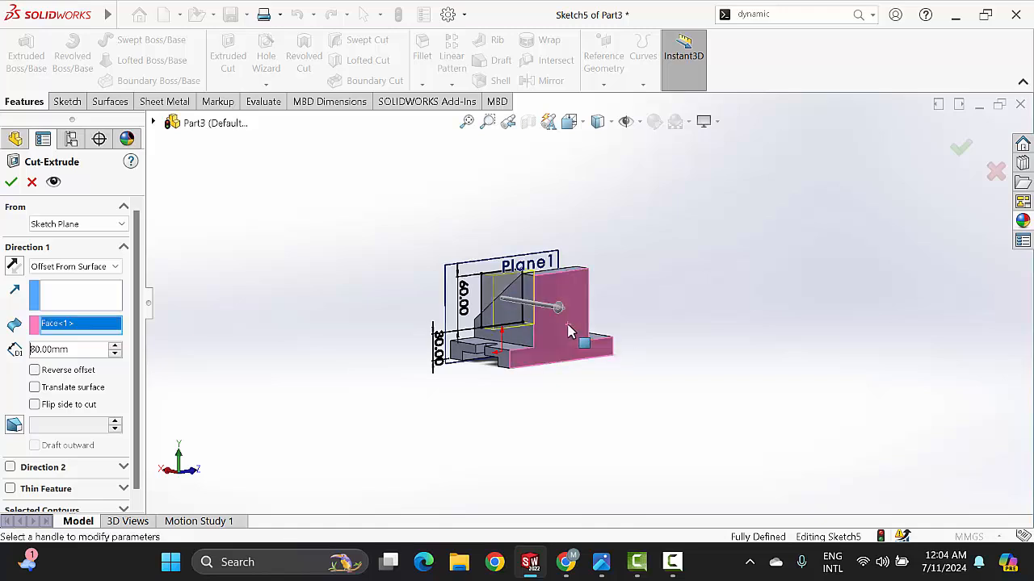
double_click(80, 349)
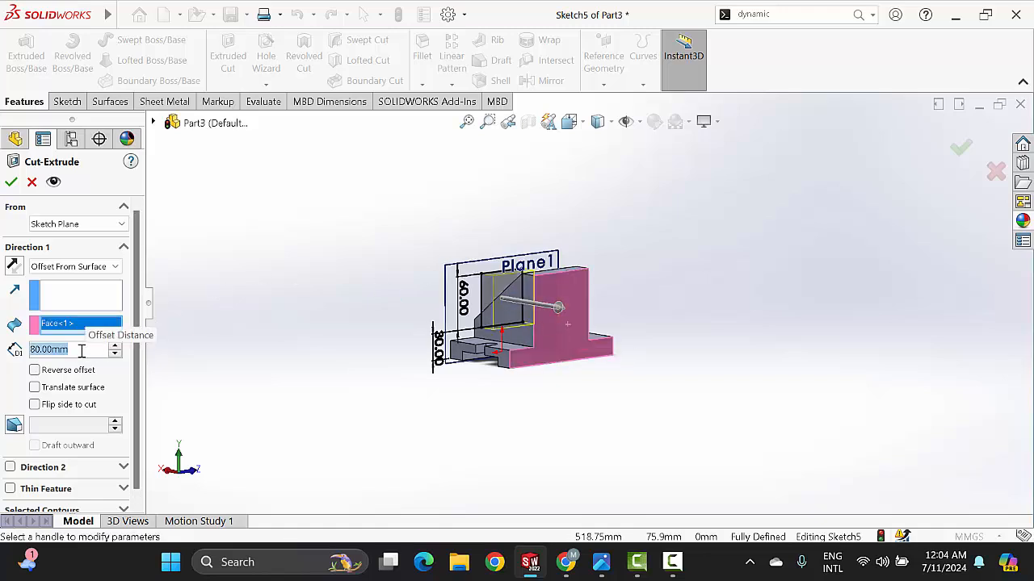
text(10)
key(Return)
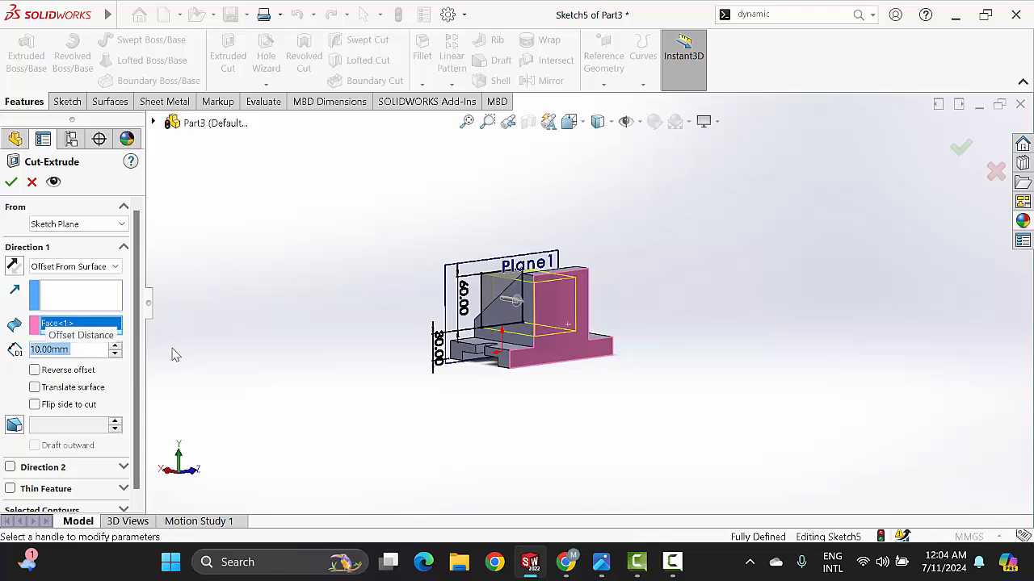
click(13, 183)
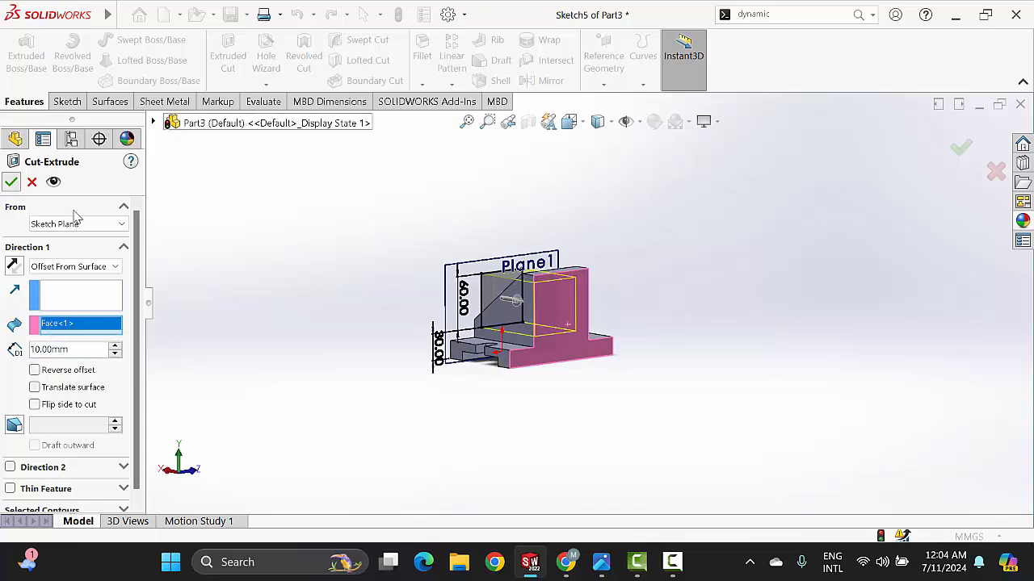
Inspect the square pocket in the model and compare it with the reference drawing to find the next feature.
scroll(585, 326, down, 2)
scroll(582, 320, up, 5)
middle_drag(584, 321, 612, 355)
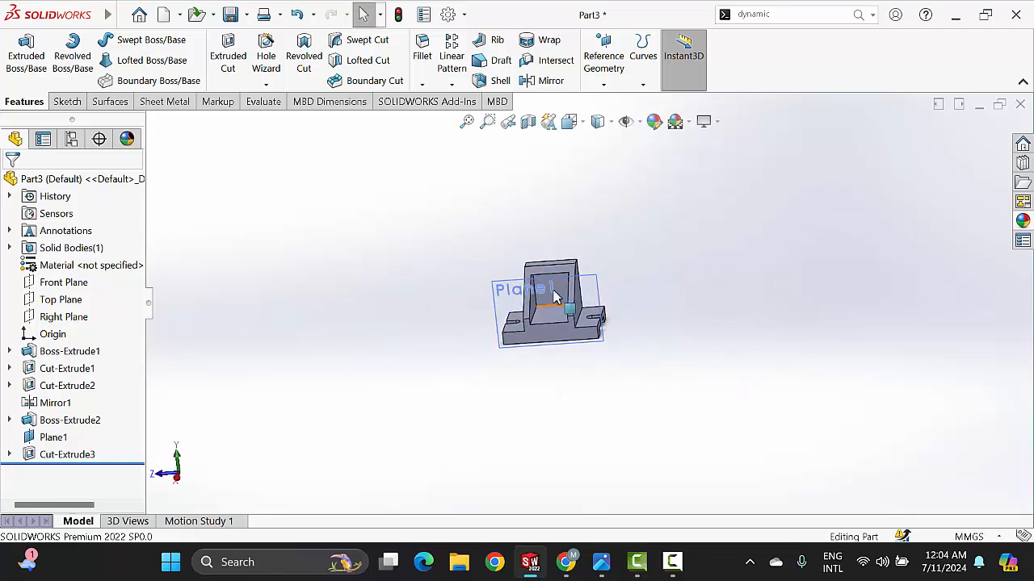
scroll(554, 298, down, 3)
scroll(546, 306, up, 2)
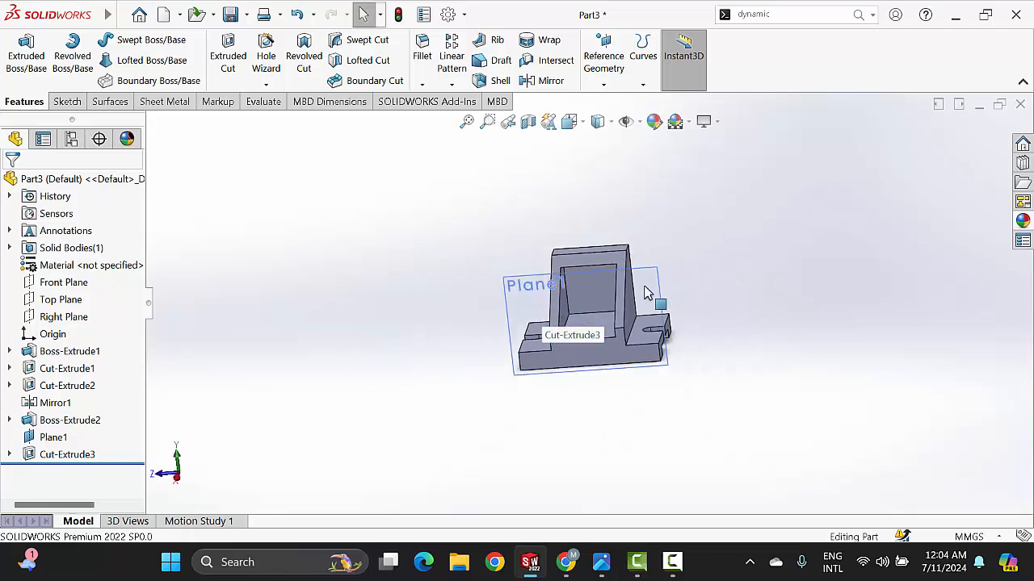
click(602, 563)
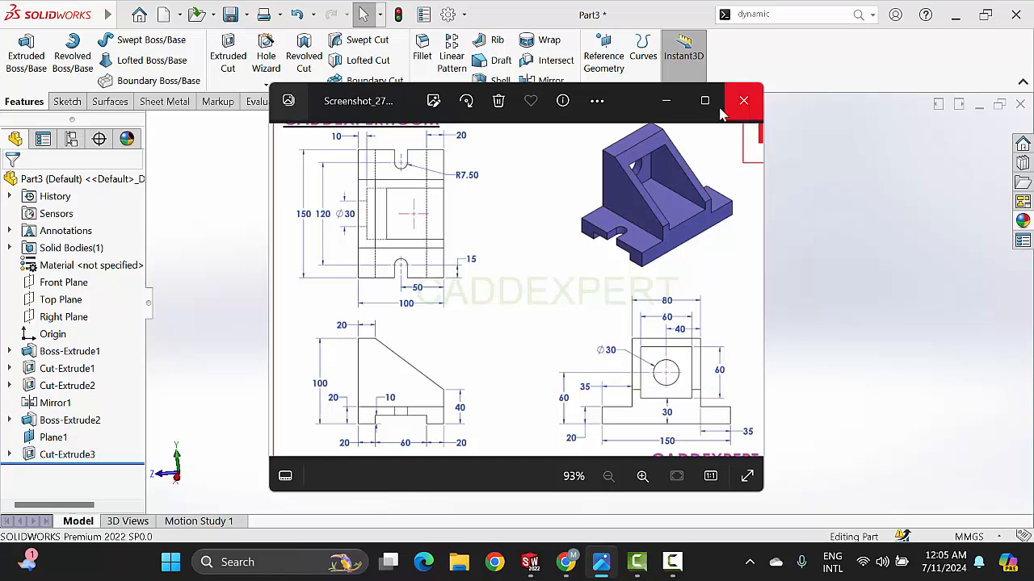
click(665, 100)
Start a sketch on the upright's back face and draw a circle centred about 66 mm above the base's bottom edge.
scroll(605, 315, down, 2)
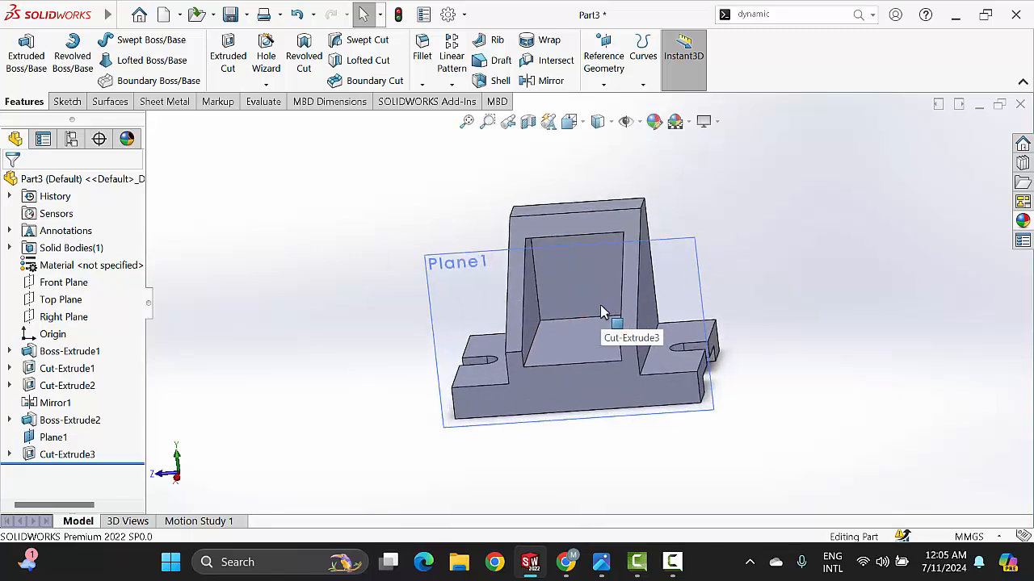
scroll(695, 315, up, 4)
middle_drag(703, 316, 517, 321)
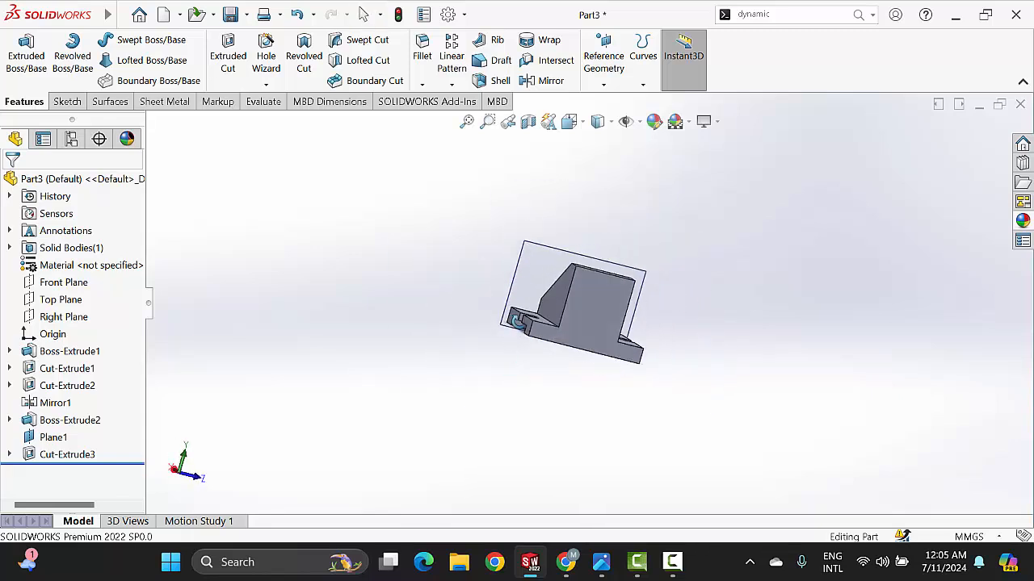
click(591, 307)
click(653, 277)
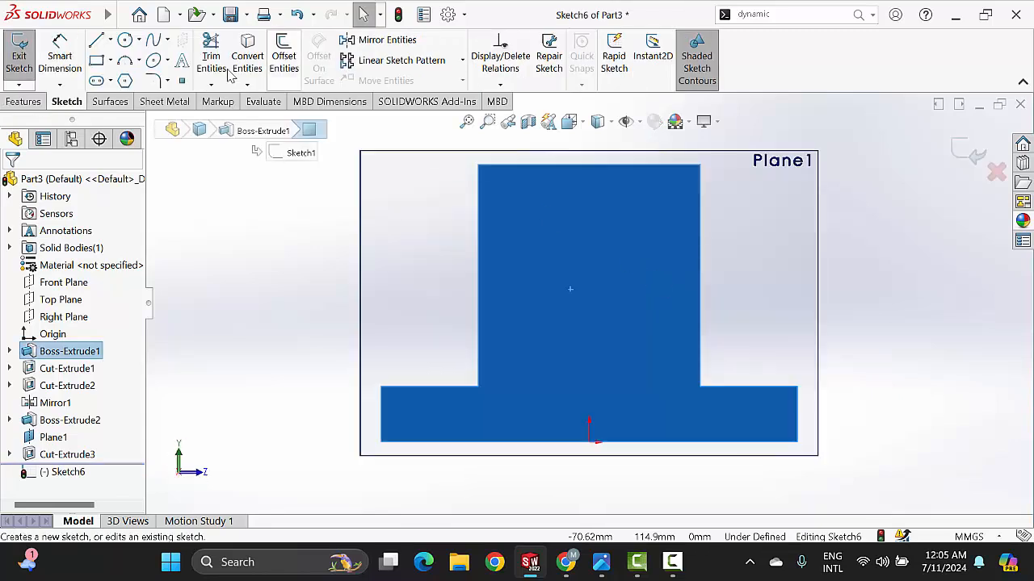
click(125, 42)
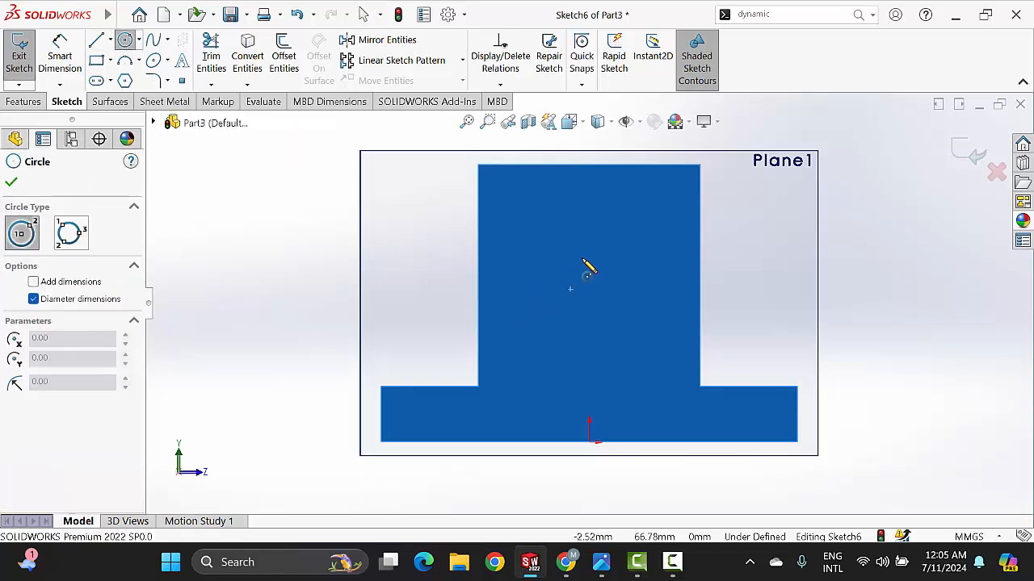
drag(585, 258, 617, 290)
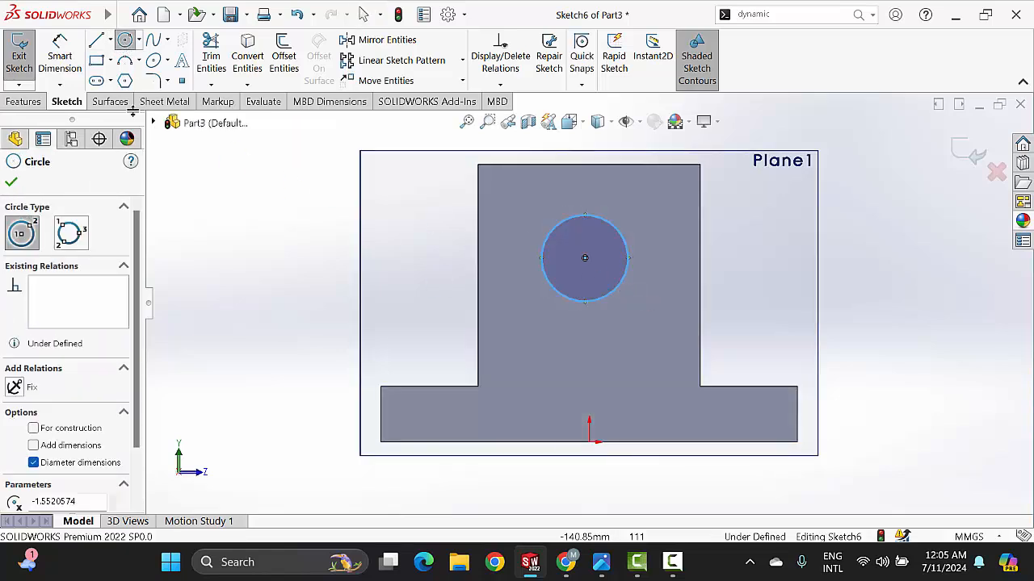
key(Escape)
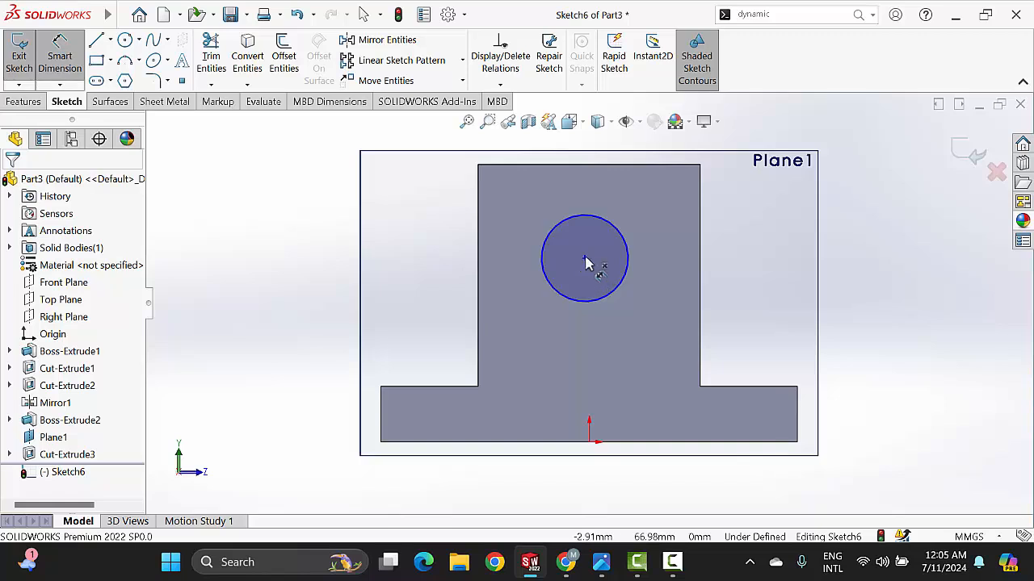
Check the hole position in the reference drawing and dimension the circle's centre 60 mm vertically from the base's bottom corner.
click(601, 562)
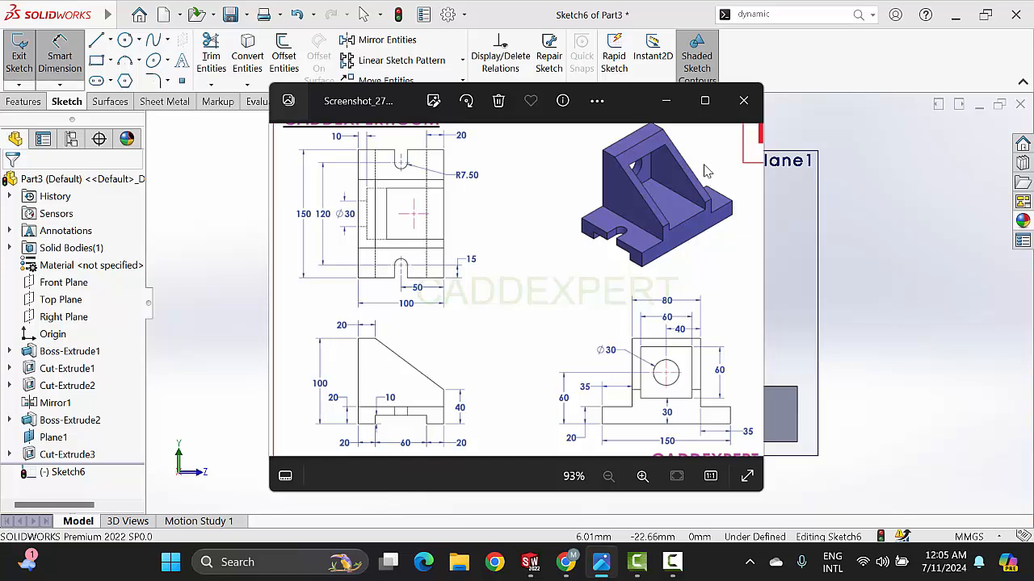
click(665, 100)
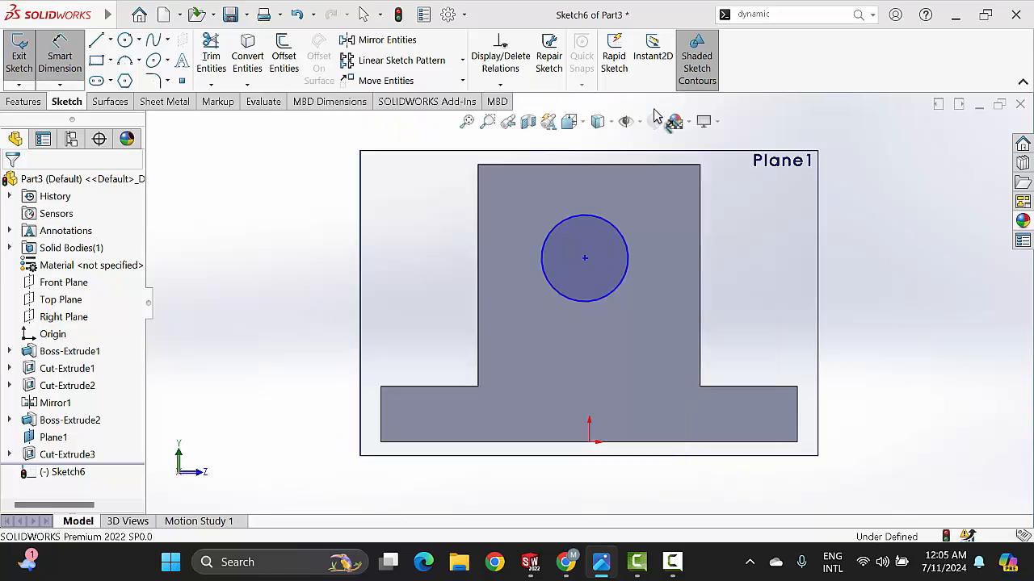
click(585, 259)
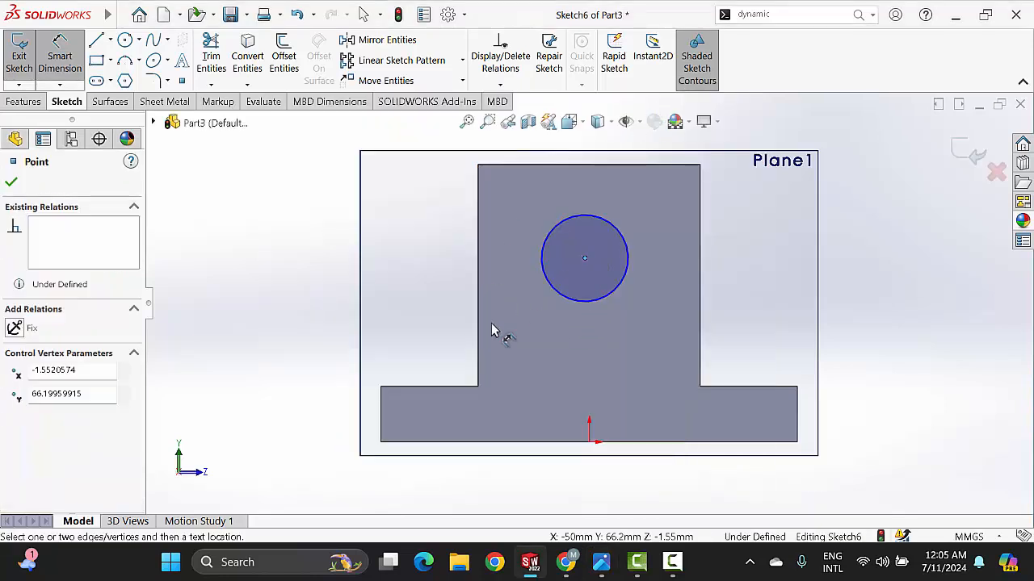
click(381, 444)
click(328, 371)
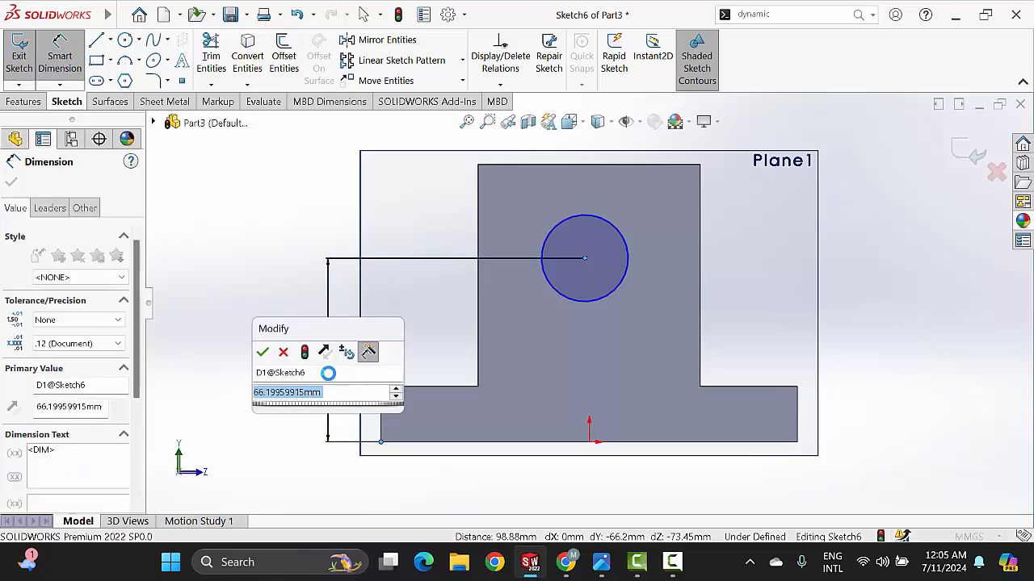
text(60)
key(Return)
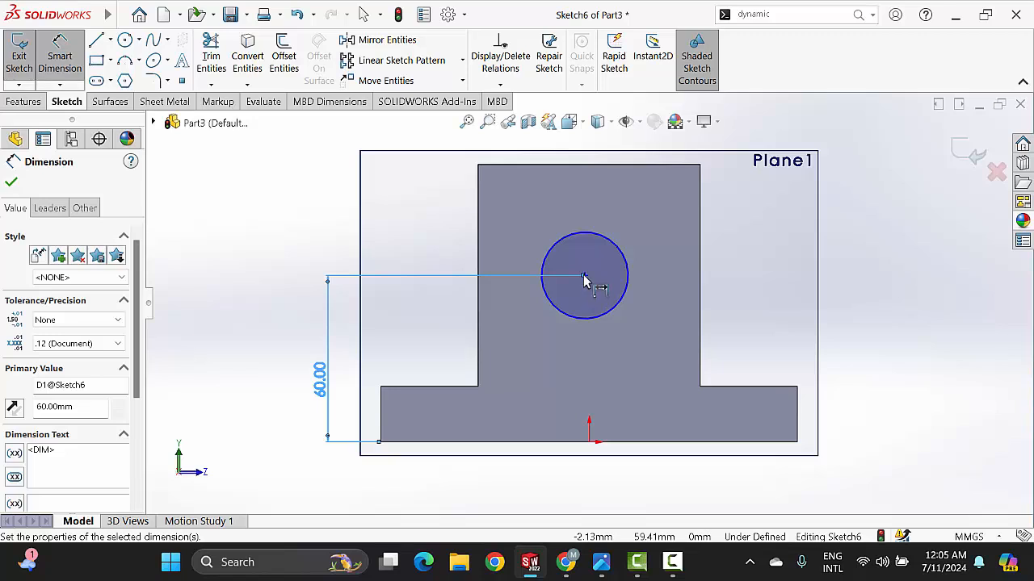
Dimension the circle's centre 40 mm horizontally from the upright's vertical side edge.
click(586, 276)
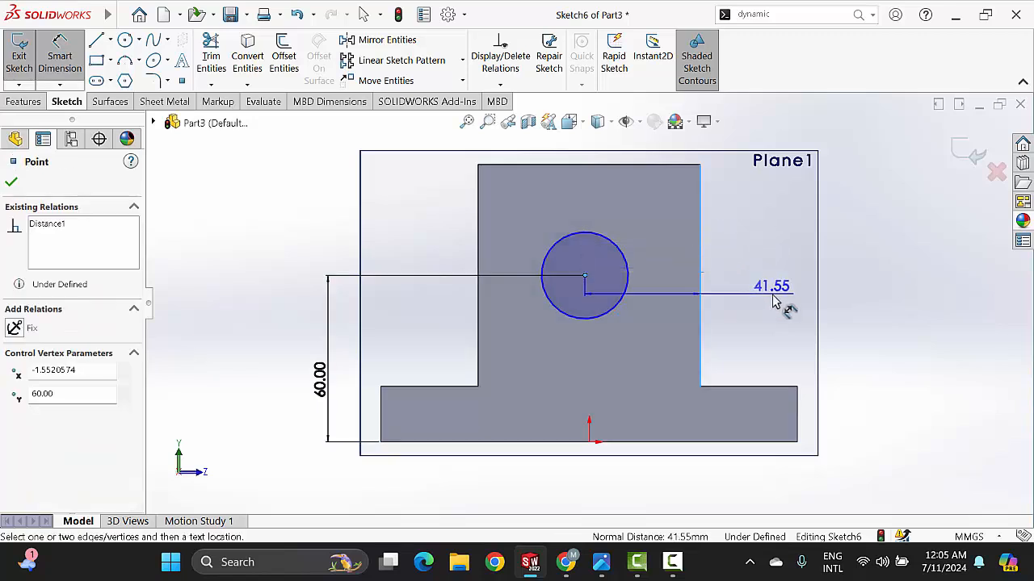
click(749, 206)
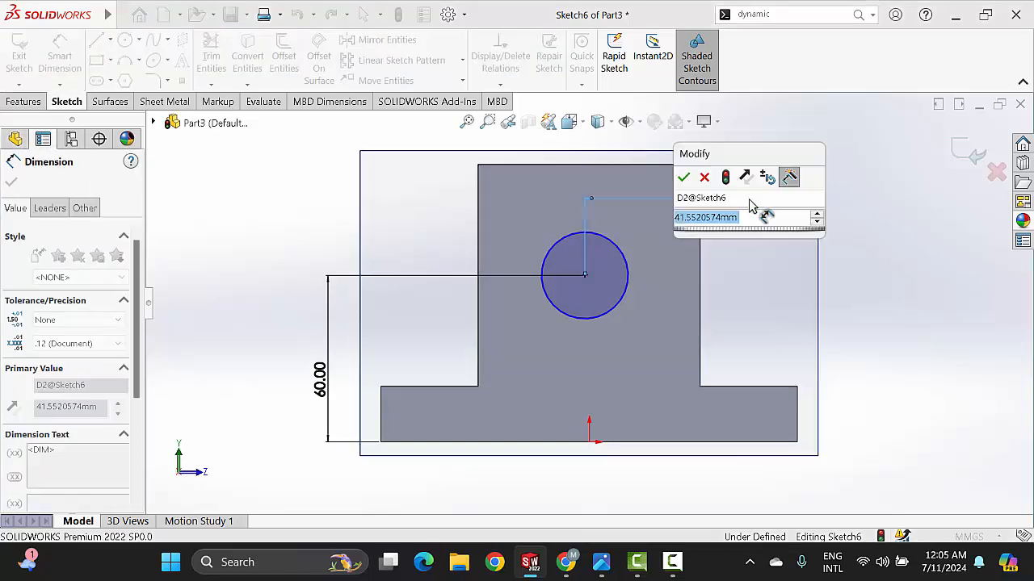
text(40)
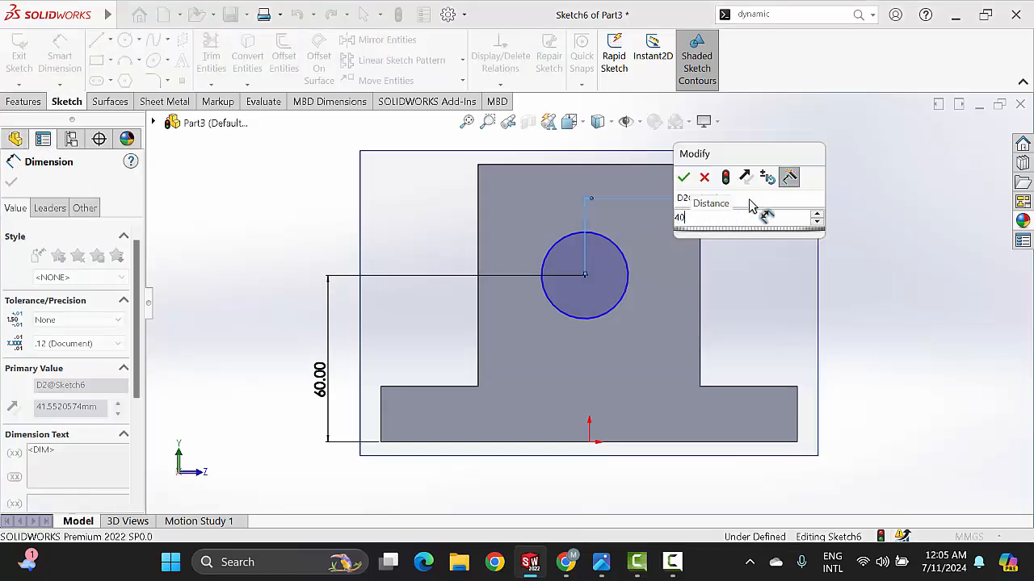
key(Return)
Dimension the circle's diameter as 30 mm and finish dimensioning.
scroll(651, 303, up, 3)
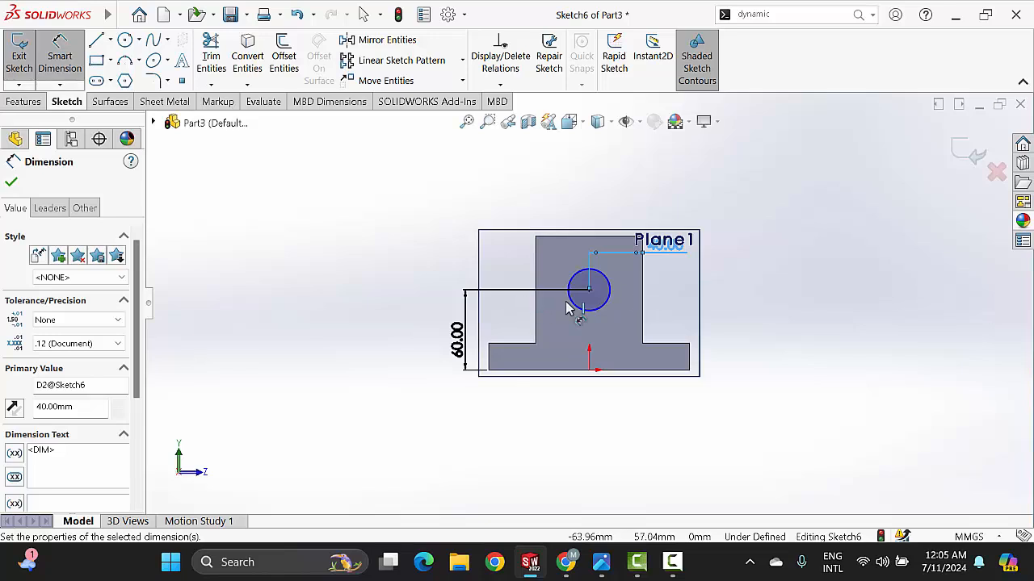
click(603, 304)
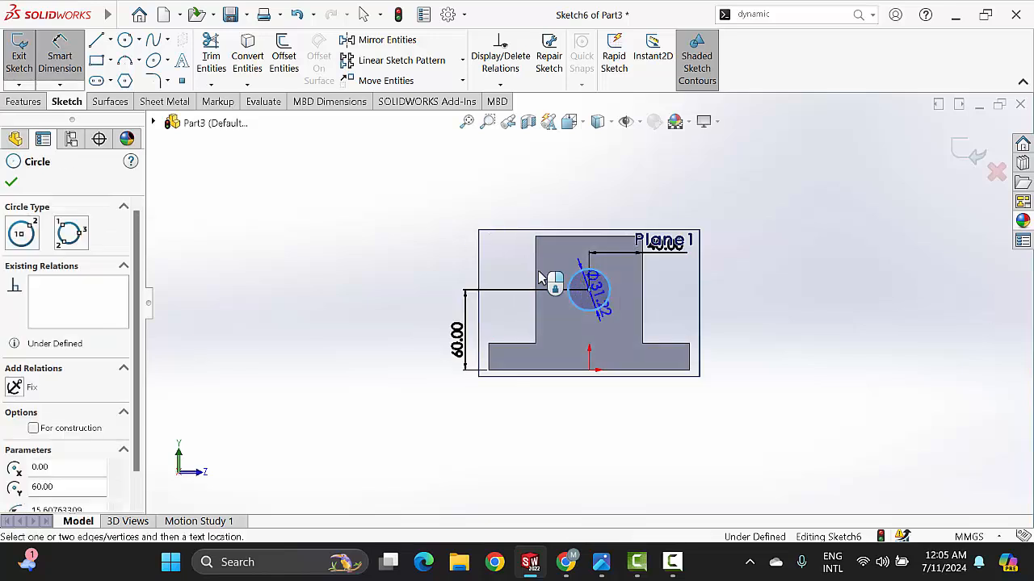
click(507, 257)
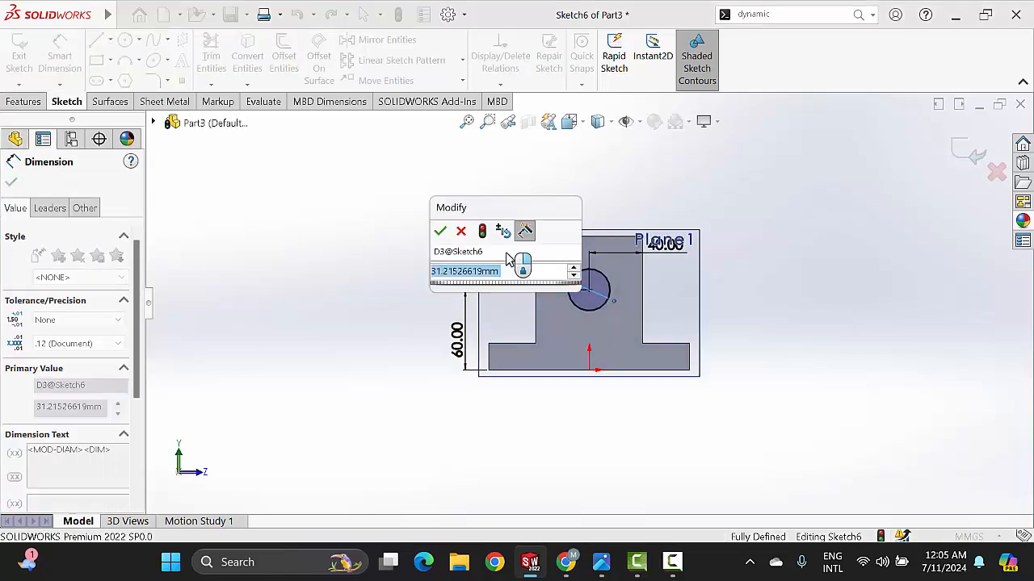
text(30)
key(Return)
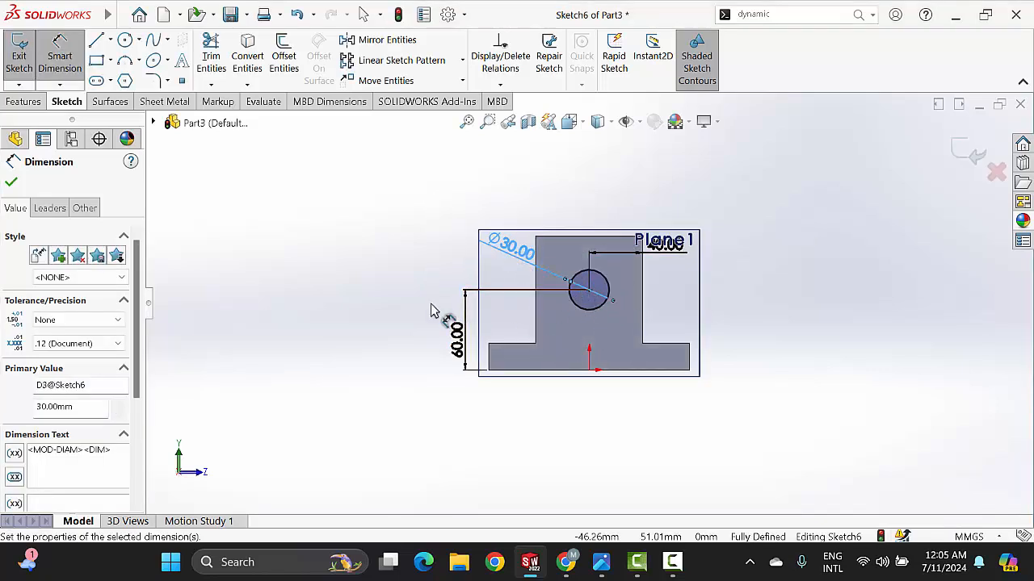
click(11, 185)
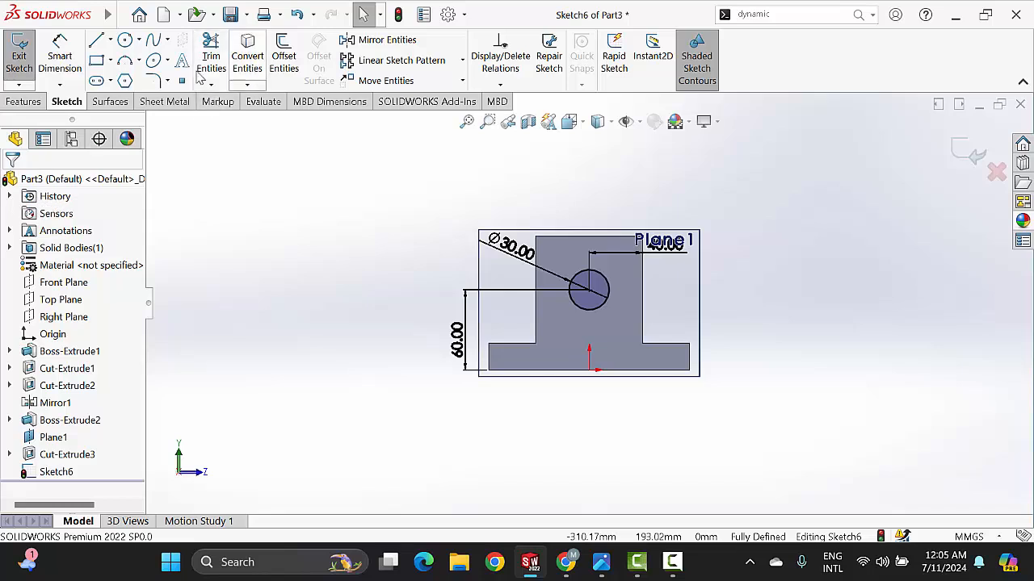
Extrude-cut the 30 mm circle with the Through All end condition to make the hole in the upright's back wall.
click(39, 104)
click(224, 60)
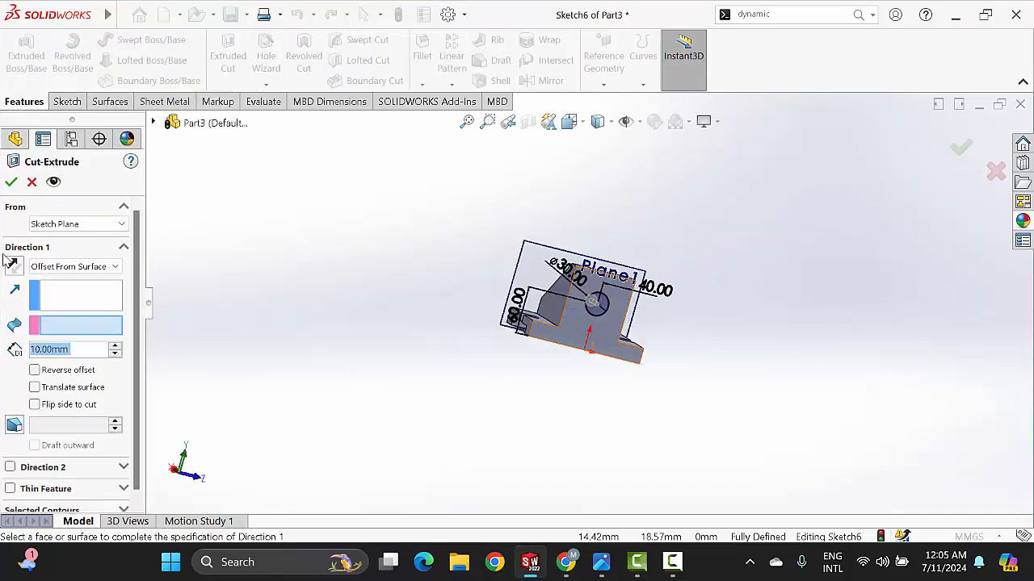
click(71, 266)
click(52, 293)
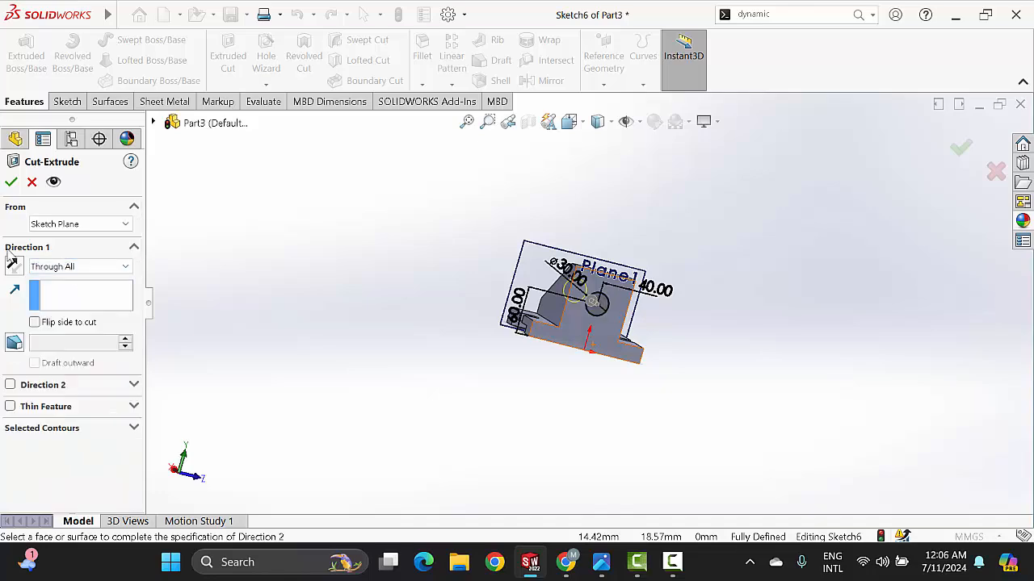
click(10, 184)
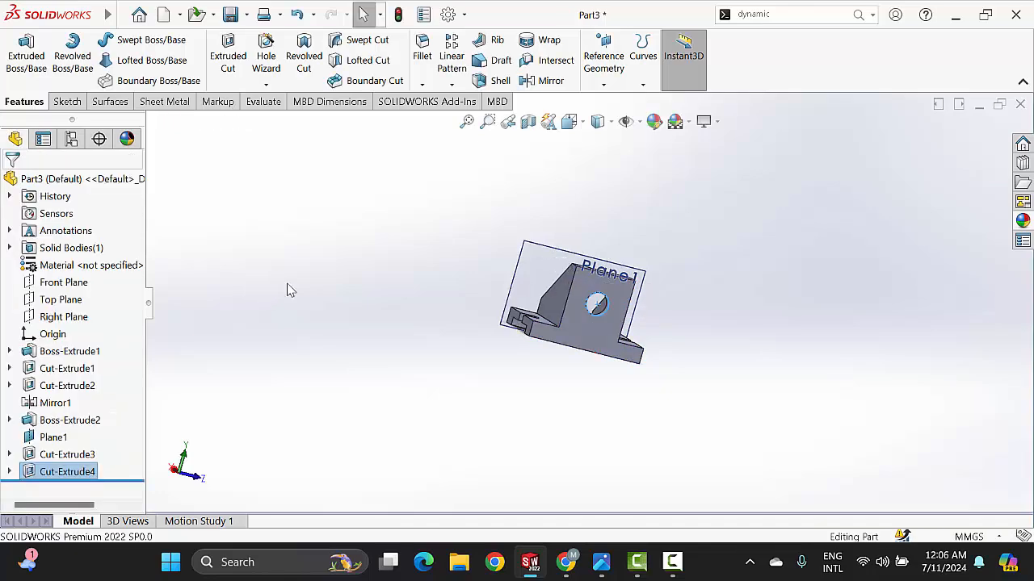
Hide the reference plane Plane1 so only the bracket's solid body is displayed.
middle_drag(676, 310, 489, 346)
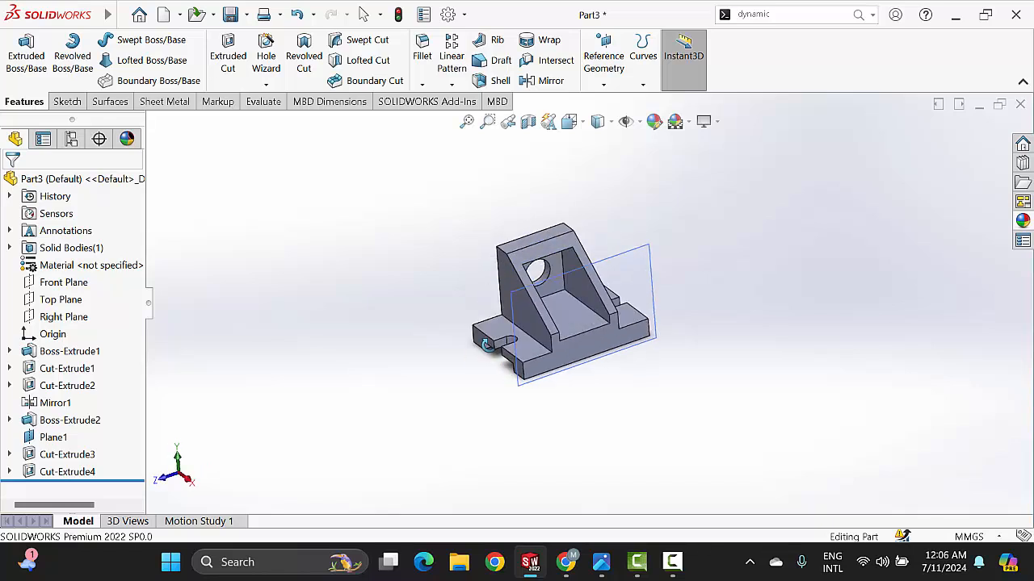
scroll(590, 305, down, 3)
scroll(591, 305, up, 3)
middle_drag(627, 312, 662, 282)
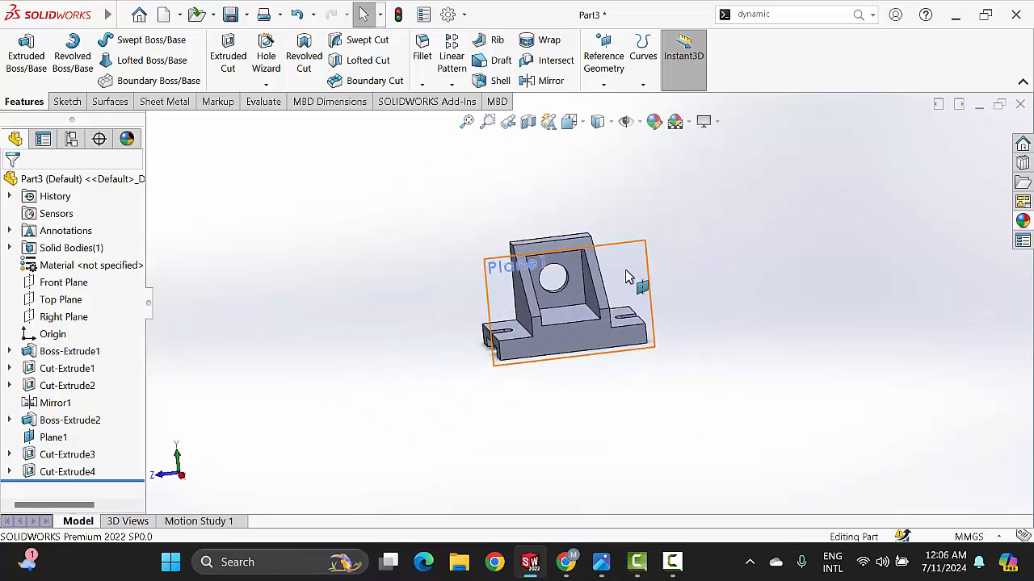
right_click(54, 439)
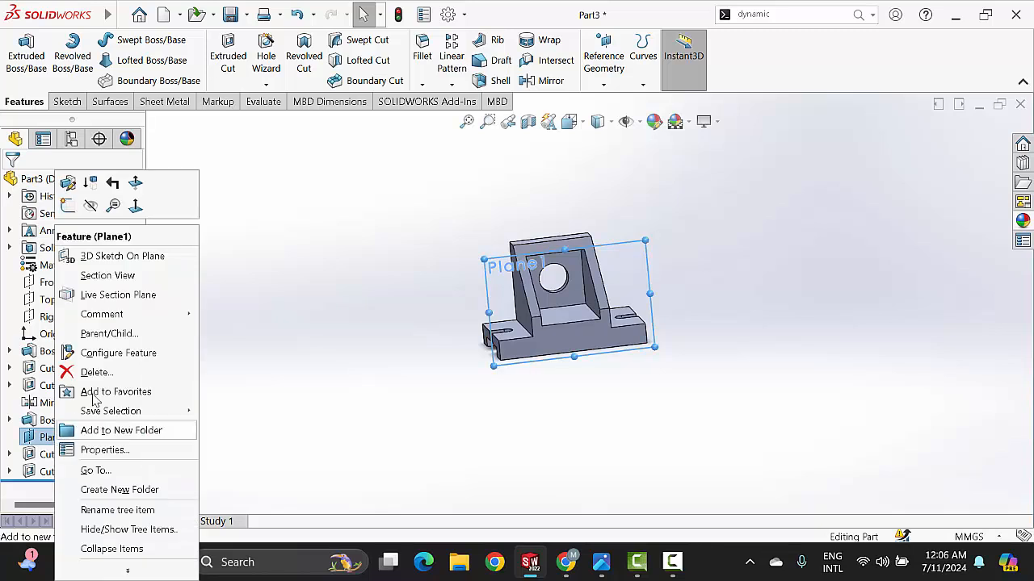
click(91, 207)
middle_drag(579, 233, 628, 172)
middle_drag(561, 266, 681, 267)
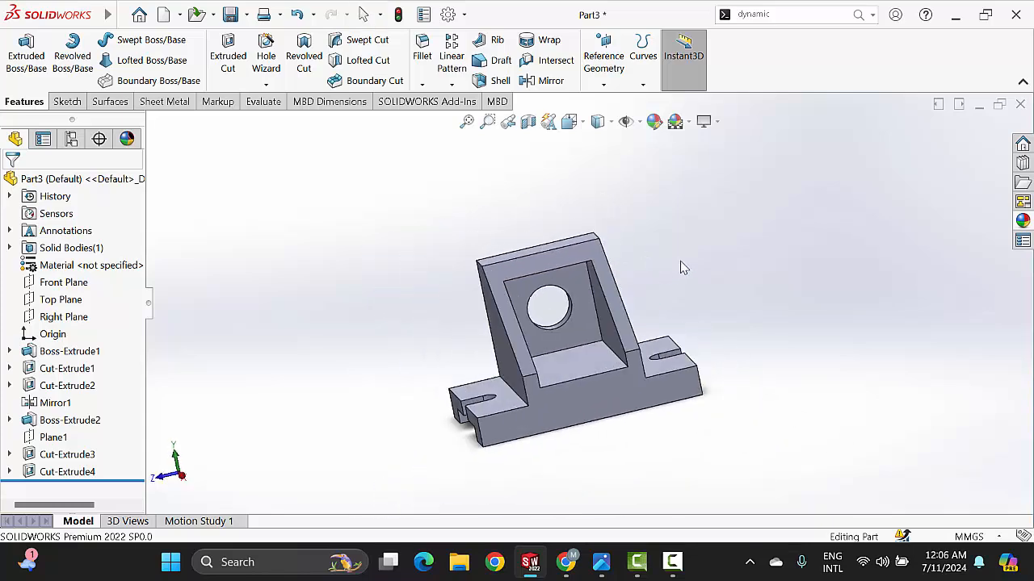
Apply a bright green colour from the standard swatches to the whole part.
click(654, 123)
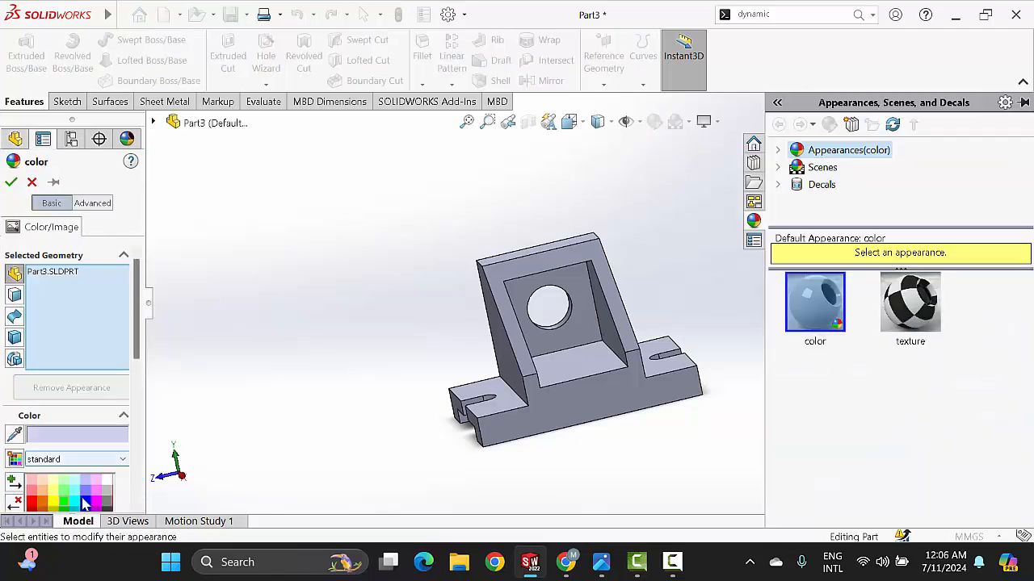
drag(136, 329, 131, 367)
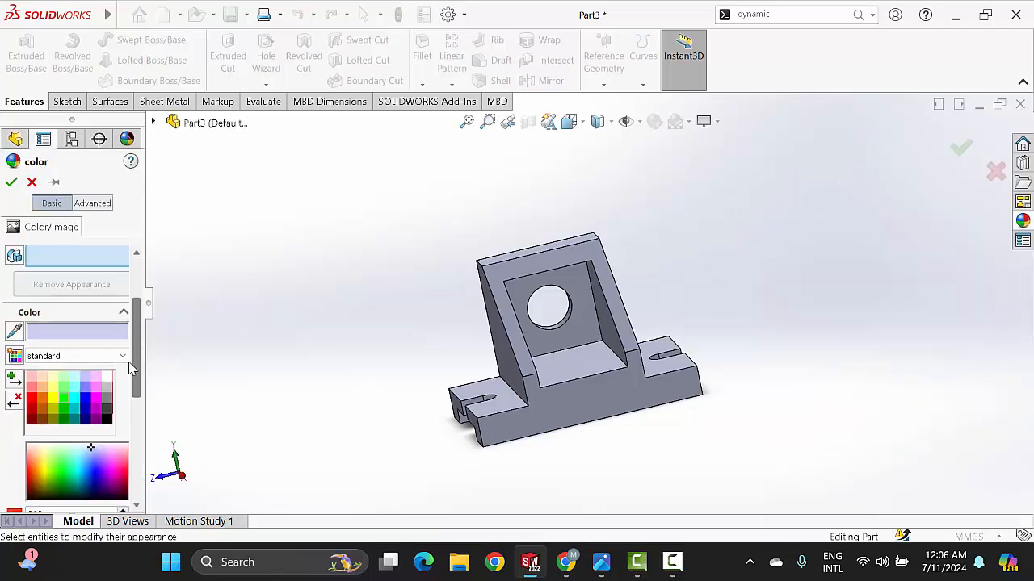
click(64, 406)
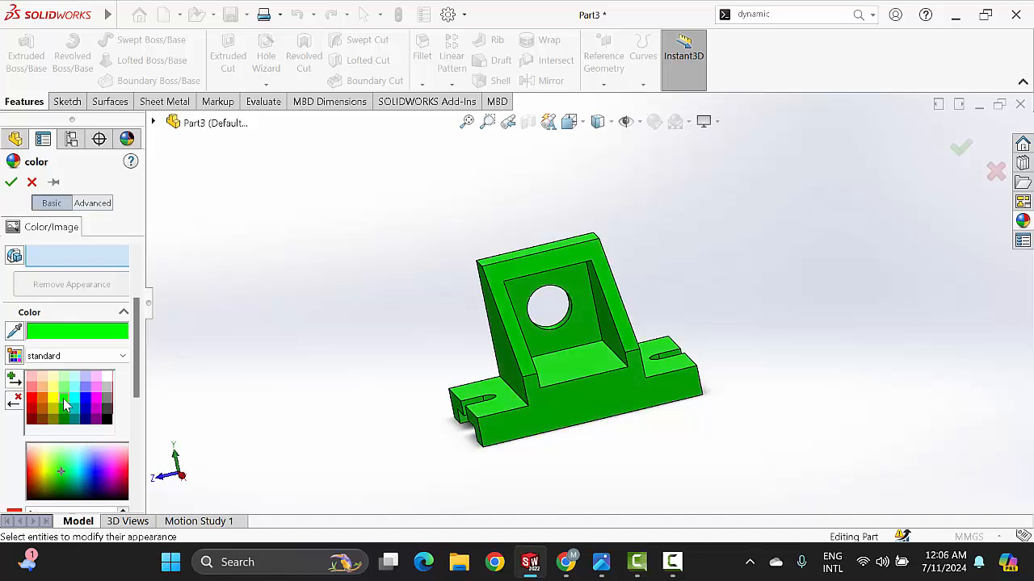
click(11, 183)
scroll(565, 350, down, 3)
scroll(669, 299, up, 3)
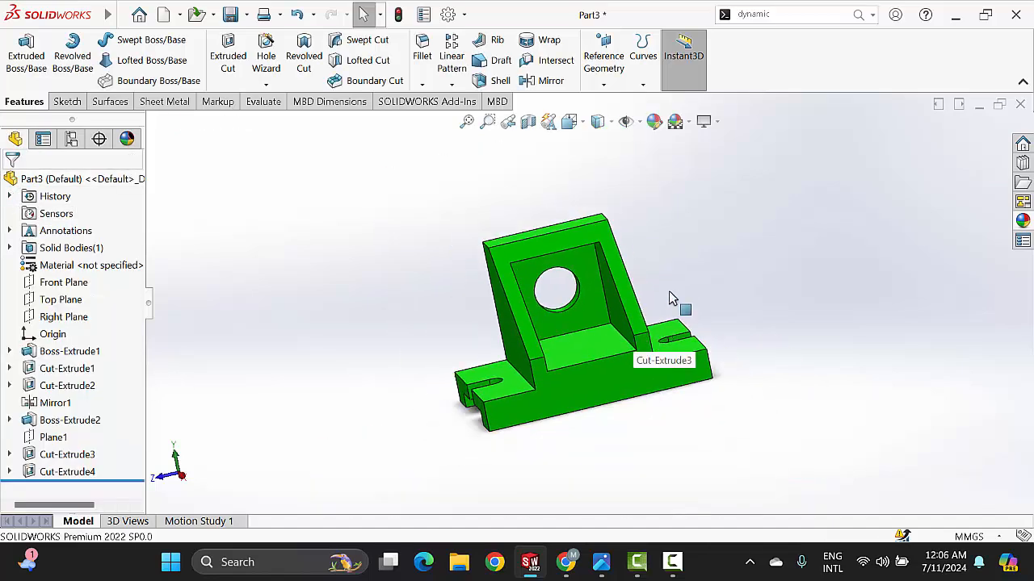
middle_drag(669, 299, 615, 338)
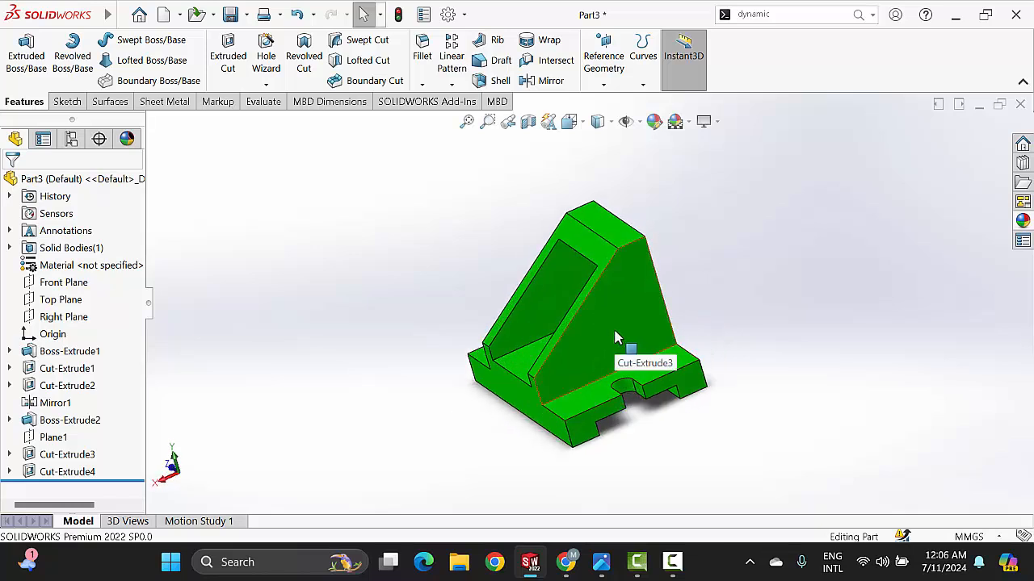
scroll(574, 269, down, 3)
scroll(574, 268, up, 3)
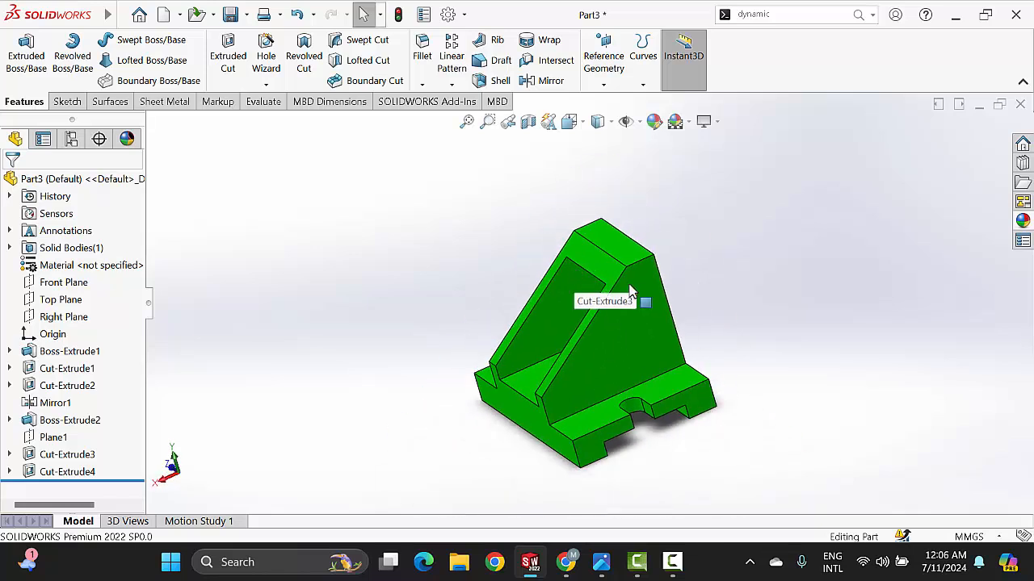